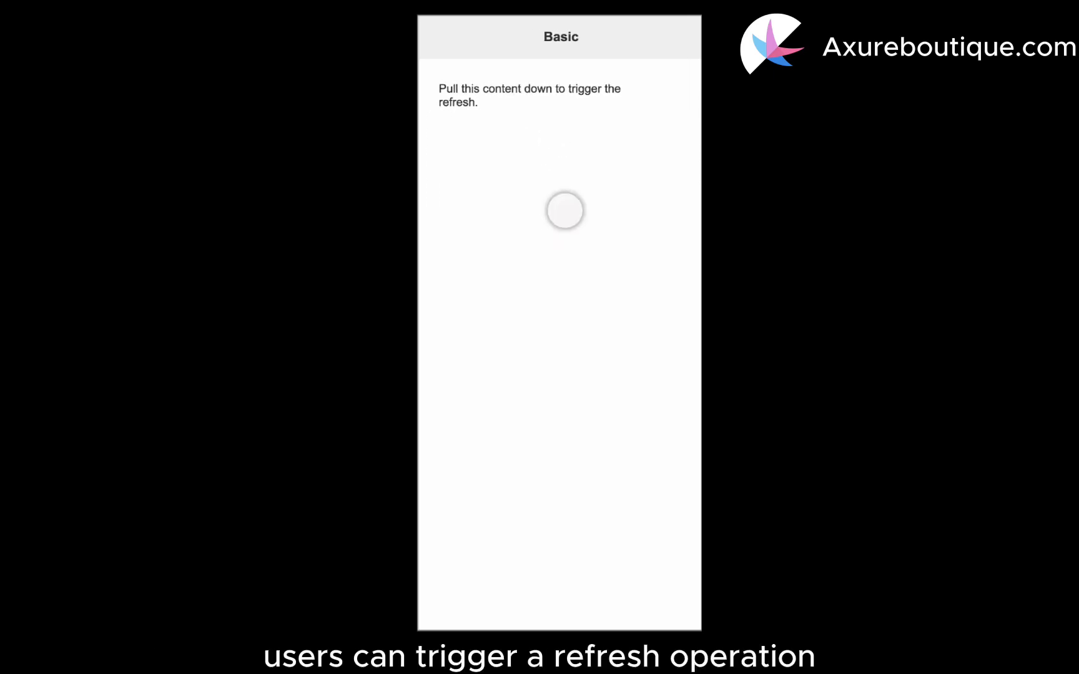
# Step: Pull the Basic prototype's content down twice to preview the refresh behaviour
pyautogui.moveTo(551, 152); pyautogui.dragTo(557, 235)
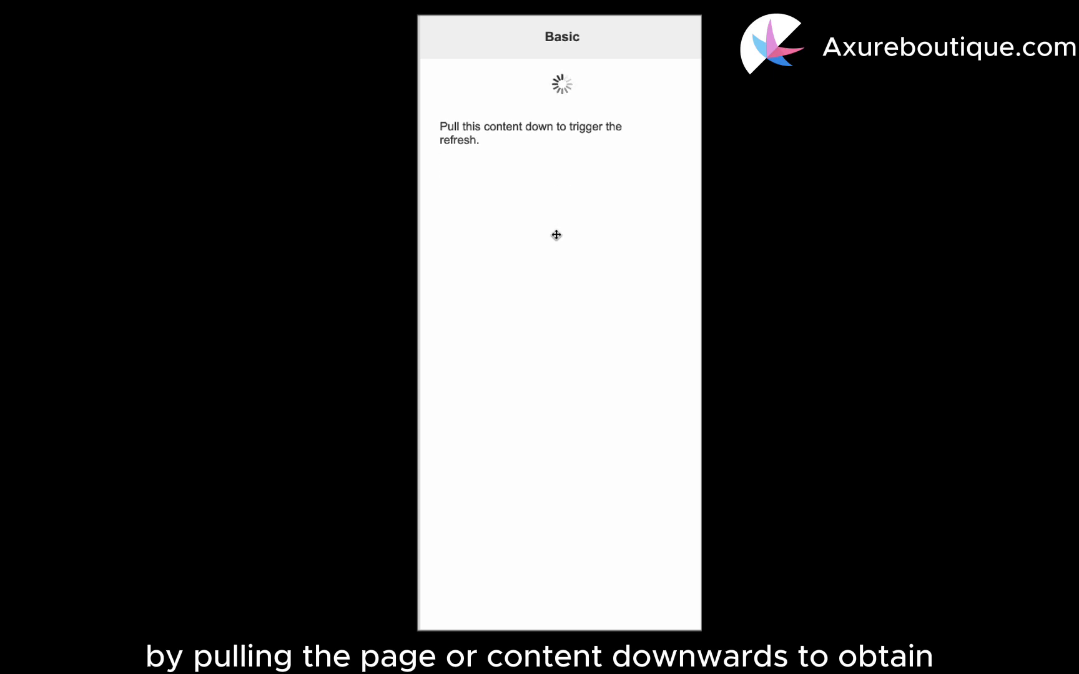
pyautogui.moveTo(545, 127); pyautogui.dragTo(556, 236)
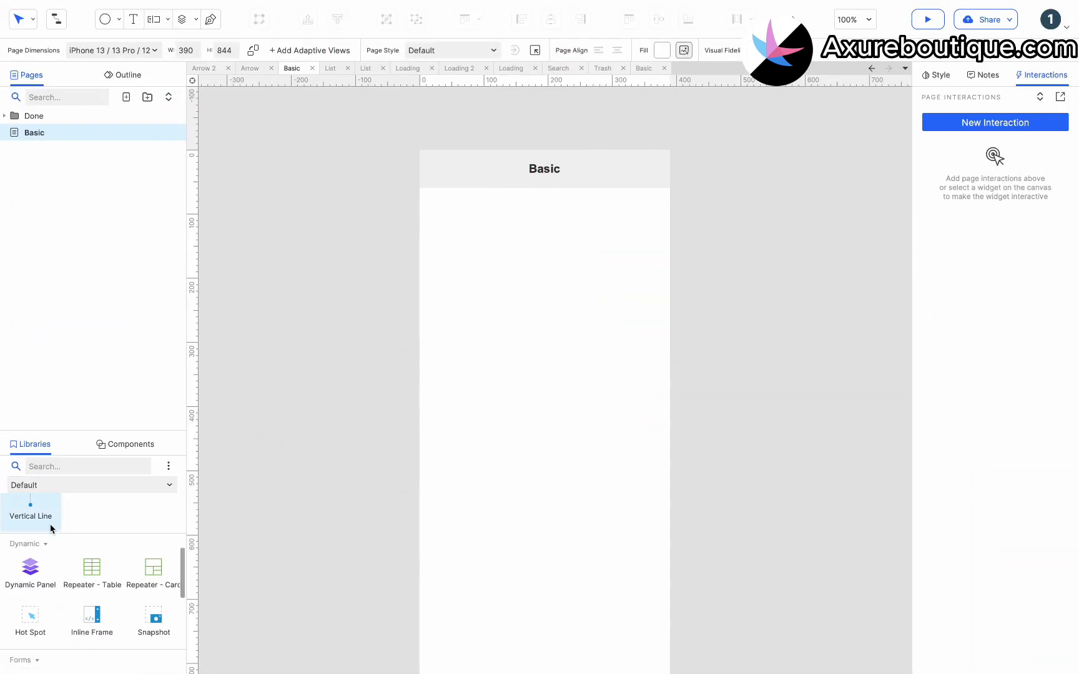
# Step: Place a dynamic panel at X 0, Y 60 directly below the Basic header and resize it to 390 × 784
pyautogui.moveTo(30, 567); pyautogui.dragTo(422, 188)
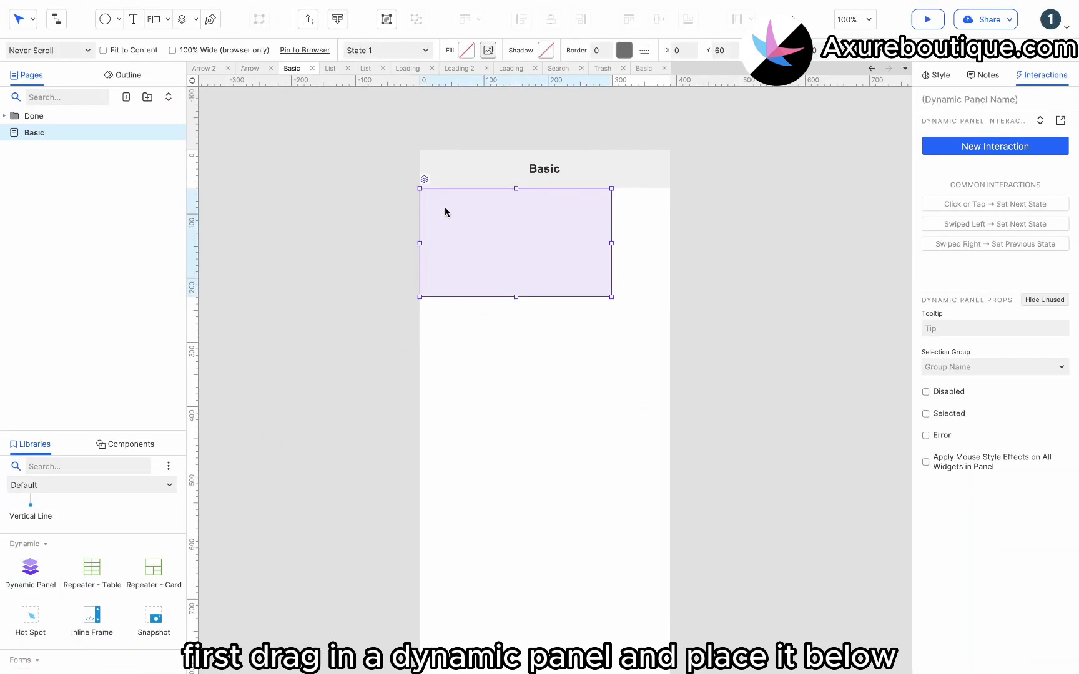
pyautogui.scroll(-2, 540, 321)
pyautogui.moveTo(522, 235); pyautogui.dragTo(524, 630)
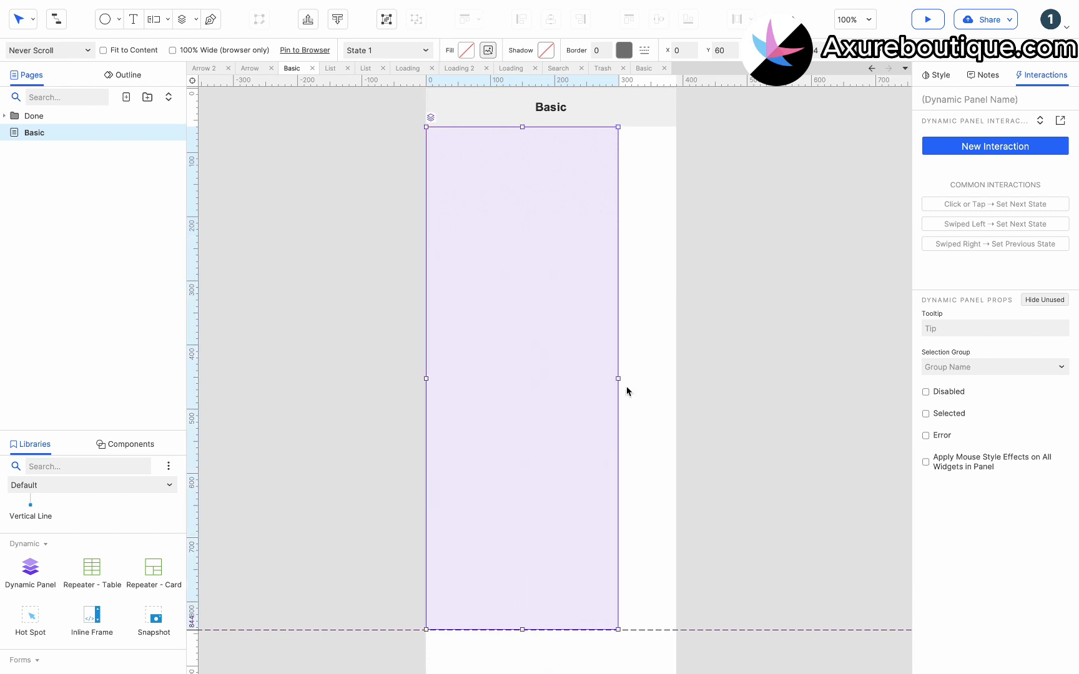
pyautogui.moveTo(618, 379); pyautogui.dragTo(675, 376)
pyautogui.scroll(2, 674, 378)
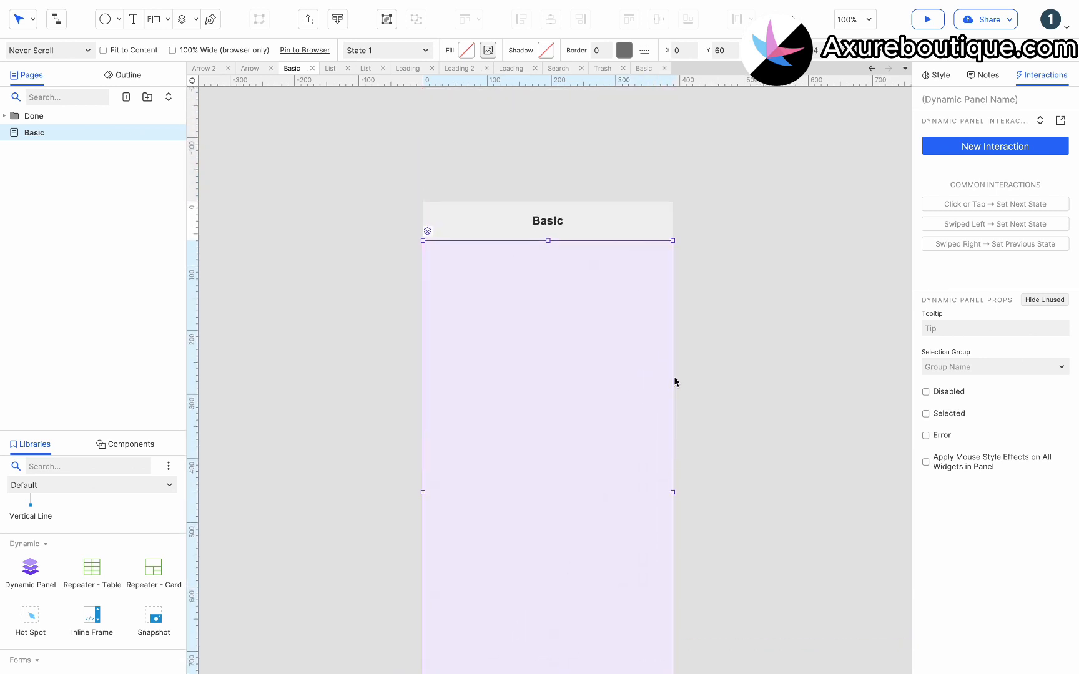
# Step: Add a label near the start of the dynamic panel's State 1 reading "Pull this content down to trigger the refresh."
pyautogui.click(582, 352)
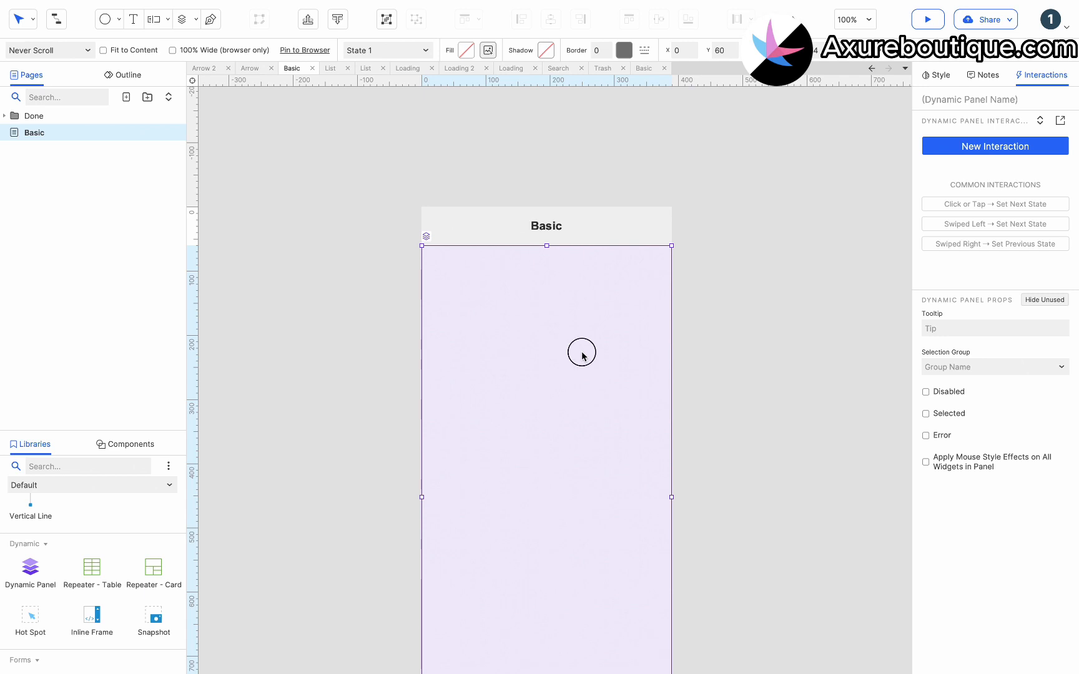
pyautogui.doubleClick(581, 355)
pyautogui.scroll(5, 106, 587)
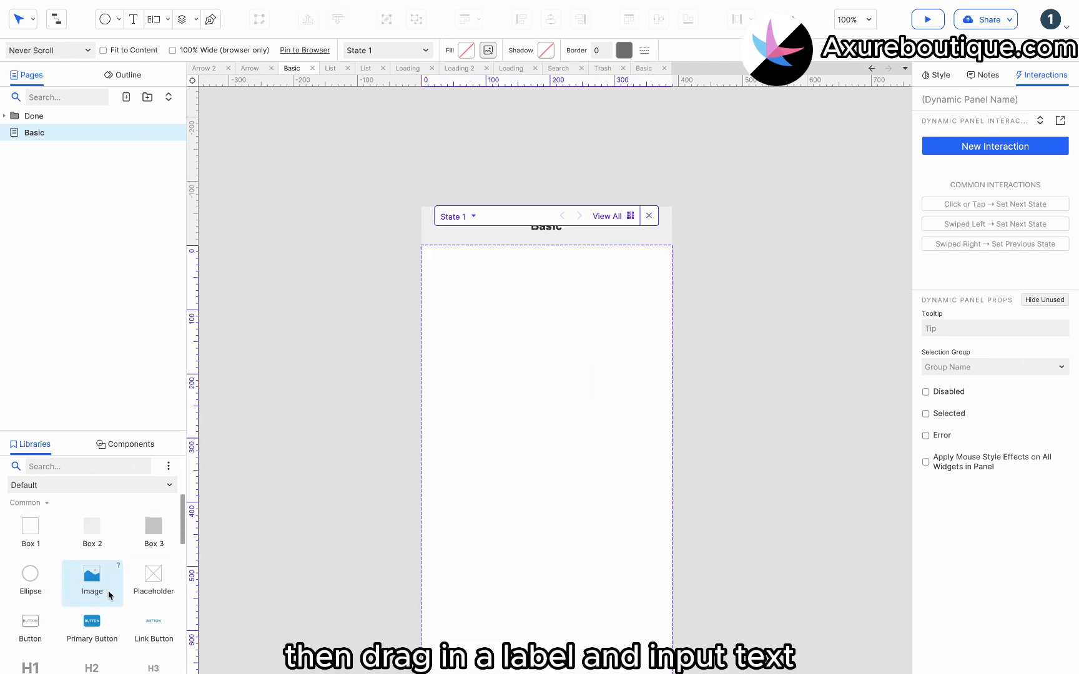
pyautogui.scroll(-3, 110, 593)
pyautogui.moveTo(31, 632); pyautogui.dragTo(438, 265)
pyautogui.doubleClick(447, 267)
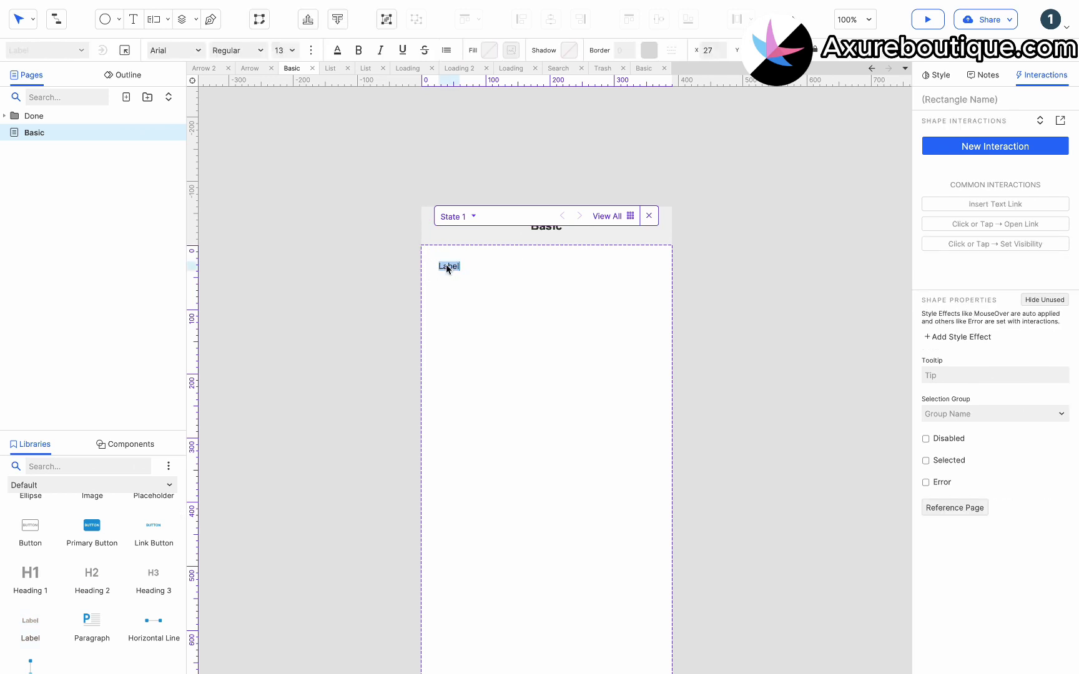
pyautogui.write('Pull this content down to trigger the refresh.')
pyautogui.click(449, 300)
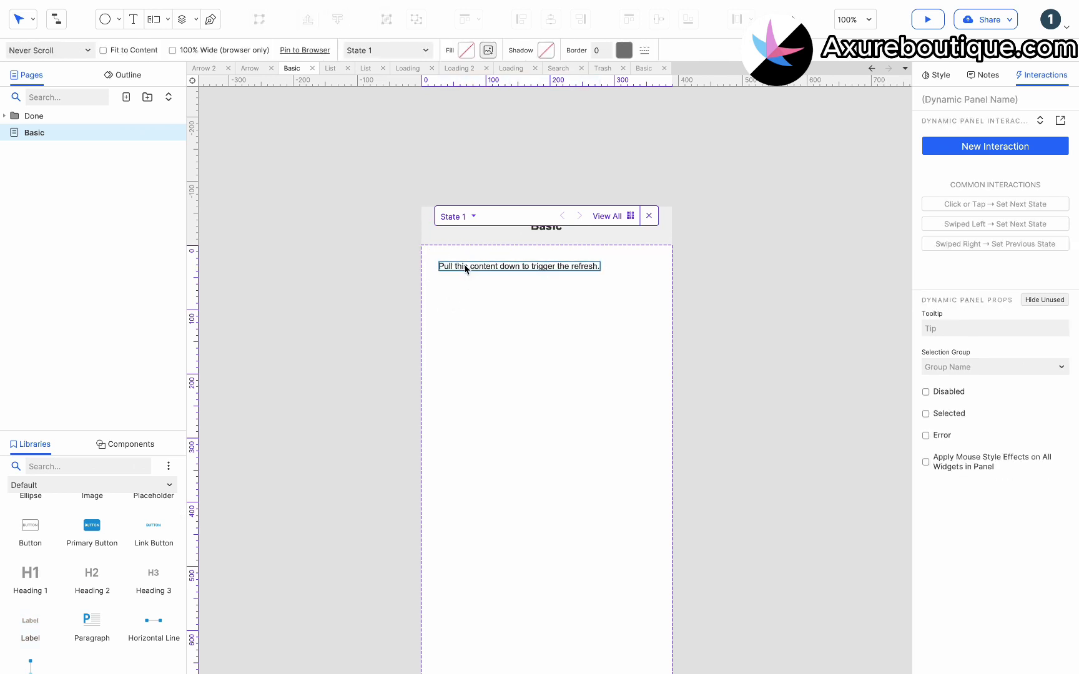
# Step: Set the label's font size to 16, narrow it so the text wraps onto two lines, and finish editing State 1
pyautogui.click(465, 268)
pyautogui.click(294, 51)
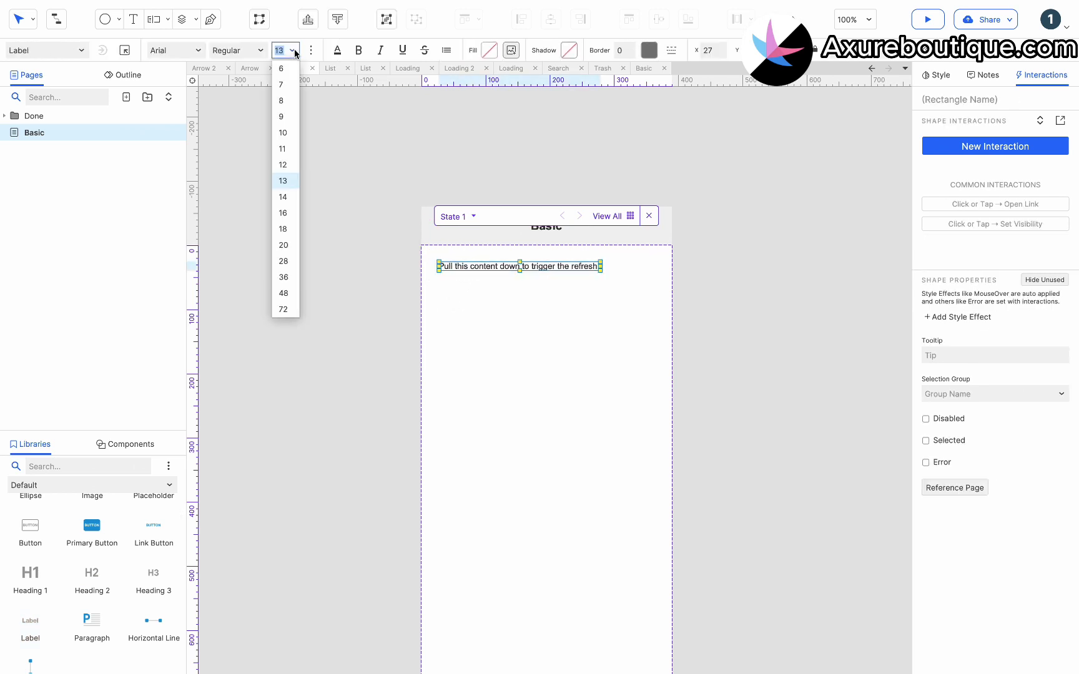
pyautogui.click(292, 213)
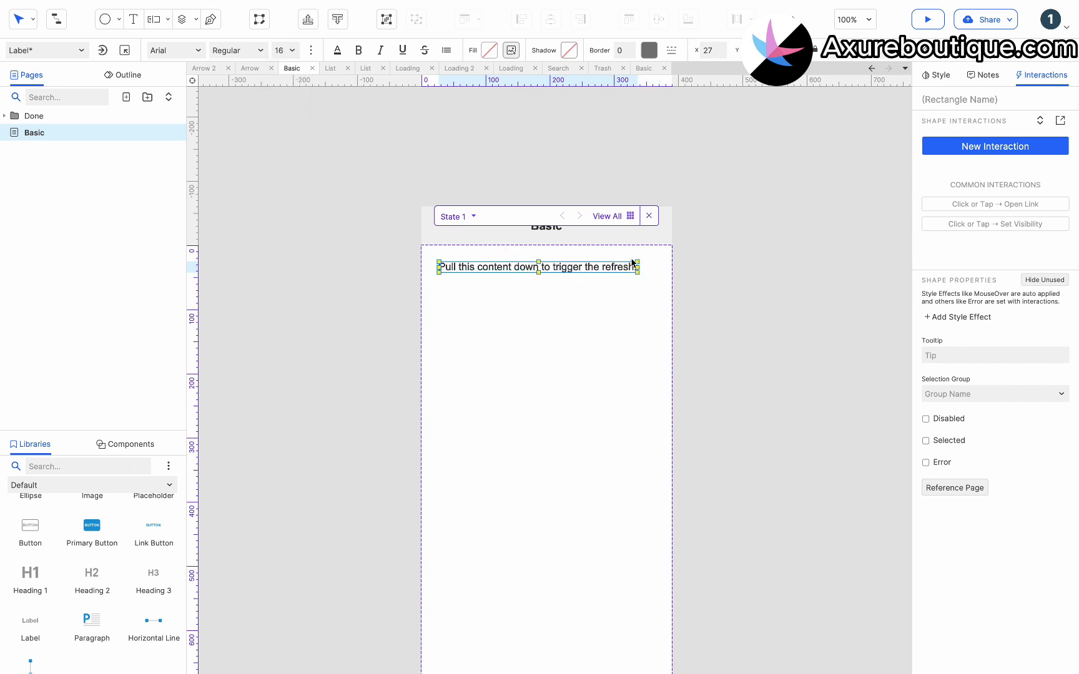
pyautogui.moveTo(633, 263); pyautogui.dragTo(626, 264)
pyautogui.click(713, 285)
pyautogui.click(713, 284)
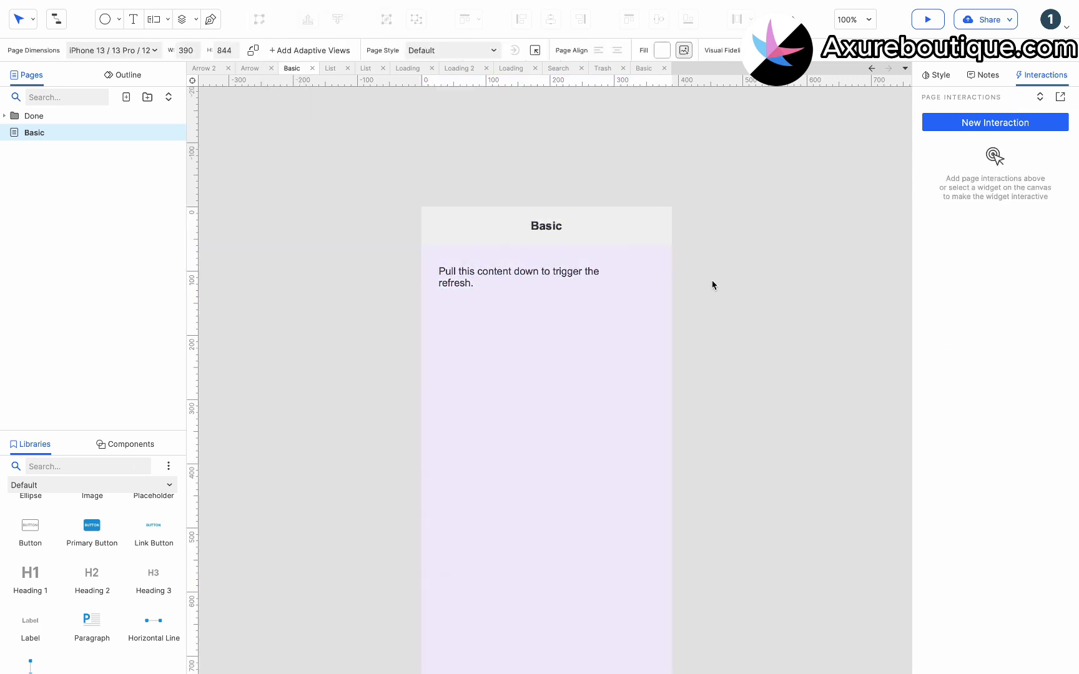
# Step: Move the dynamic panel off the page beside it and place the Loading component at X 180, Y 80 below the header
pyautogui.click(639, 295)
pyautogui.moveTo(521, 289); pyautogui.dragTo(797, 267)
pyautogui.click(147, 445)
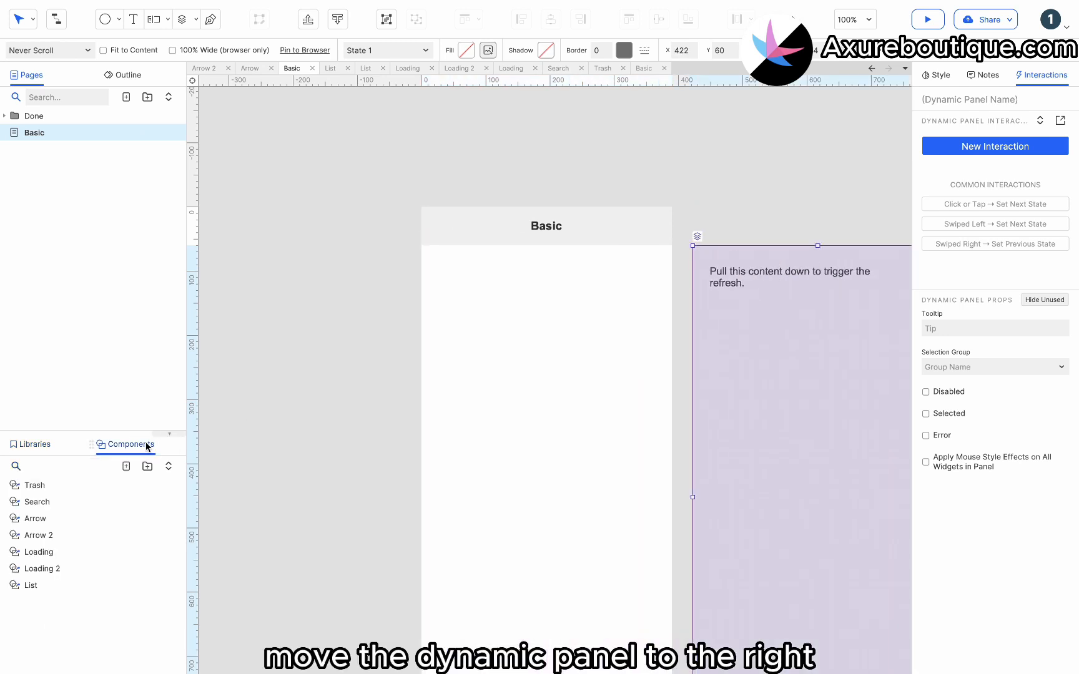
pyautogui.moveTo(38, 552); pyautogui.dragTo(537, 260)
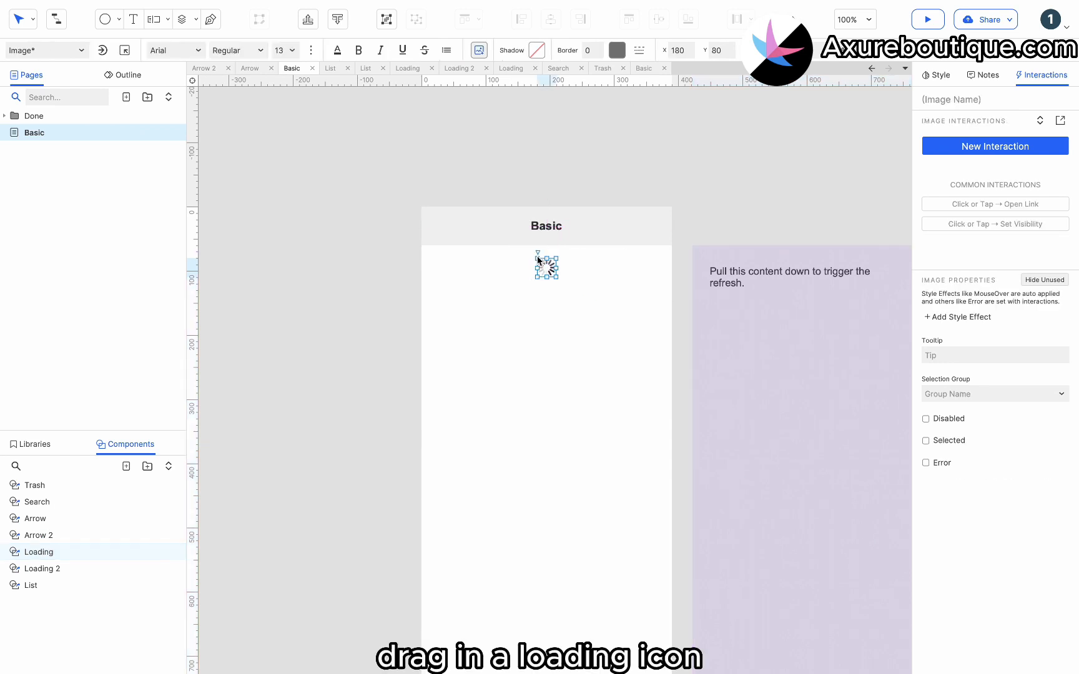
# Step: Name the loading icon "Loading" and set it hidden
pyautogui.click(942, 99)
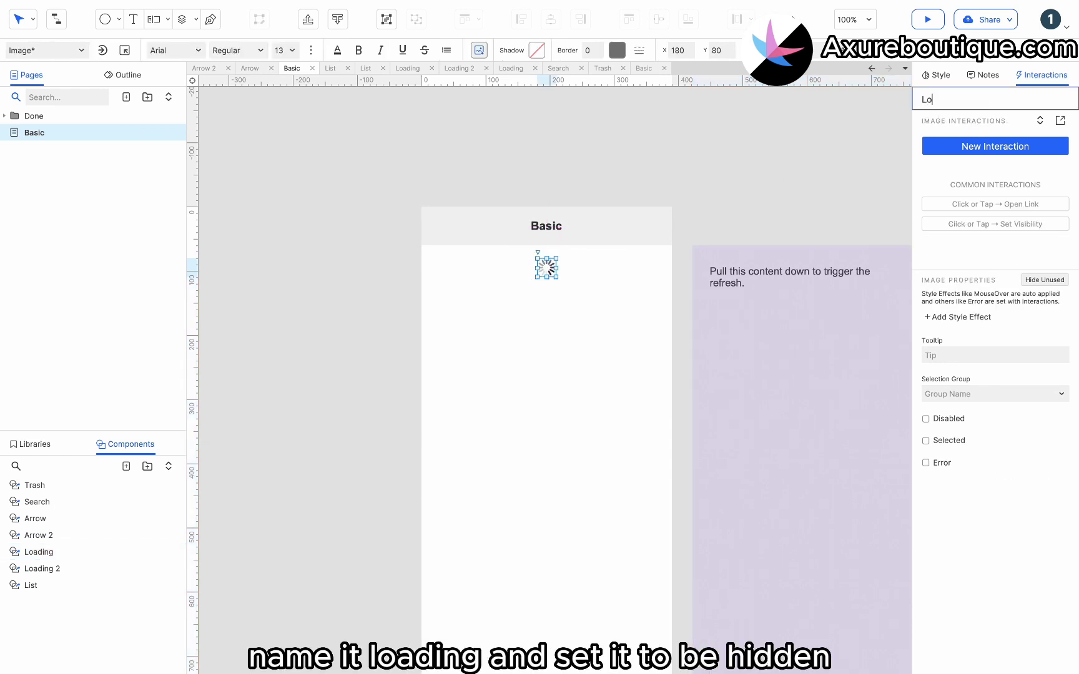
pyautogui.write('Loading')
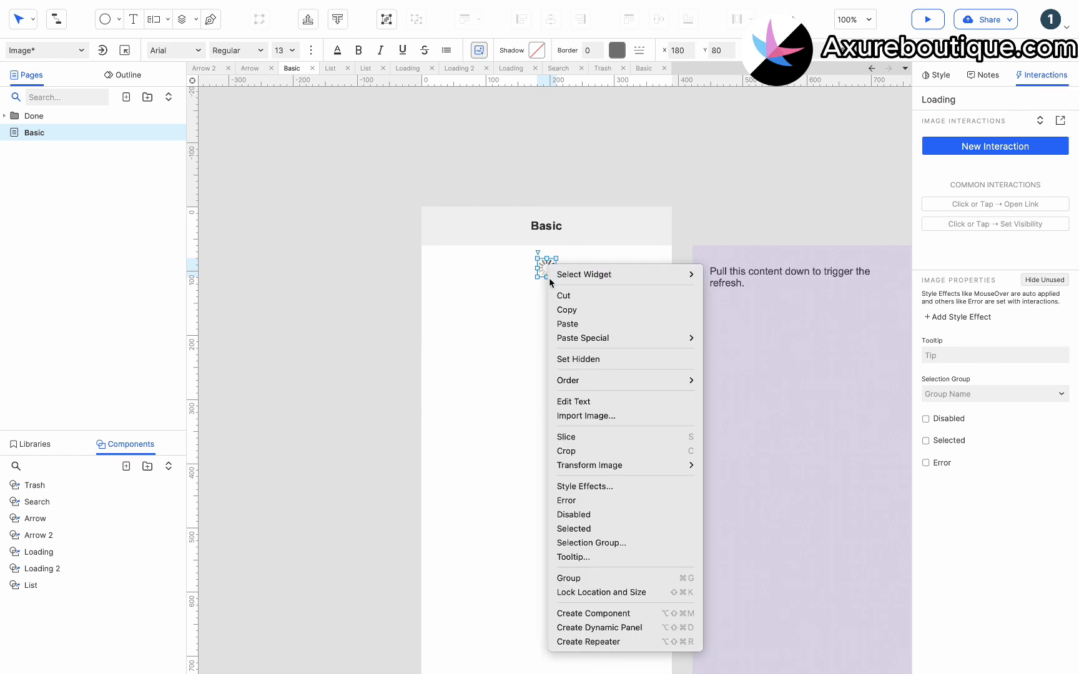
pyautogui.rightClick(548, 268)
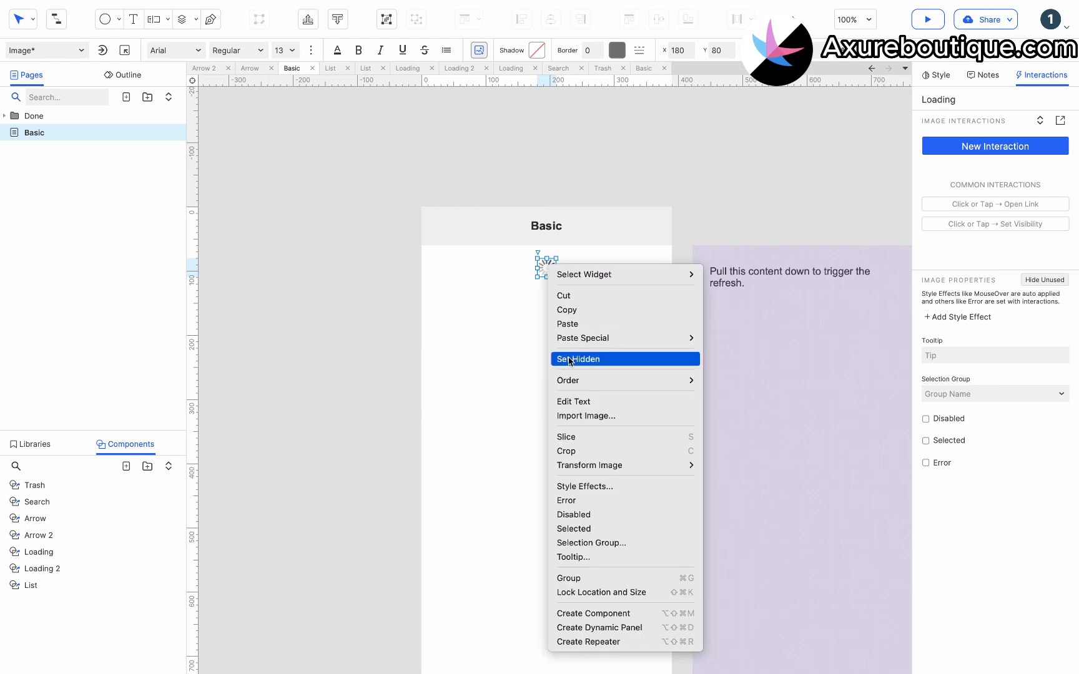
pyautogui.click(569, 359)
# Step: Place the Arrow component over the hidden loading icon and set it hidden
pyautogui.moveTo(45, 524); pyautogui.dragTo(545, 268)
pyautogui.rightClick(546, 269)
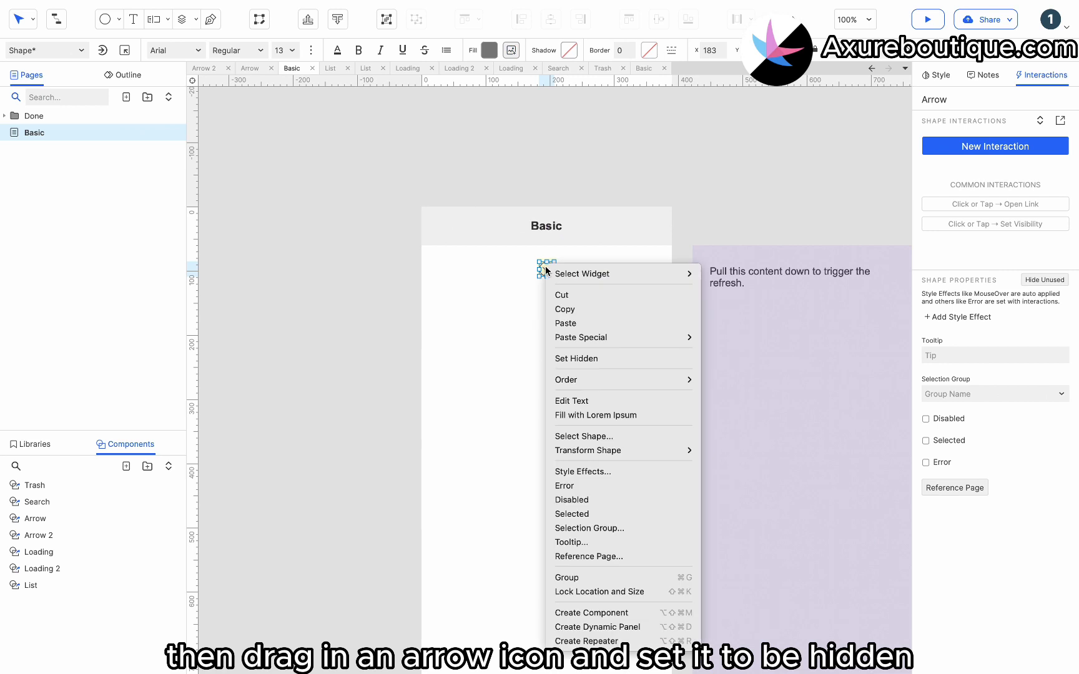
pyautogui.click(586, 360)
pyautogui.click(612, 327)
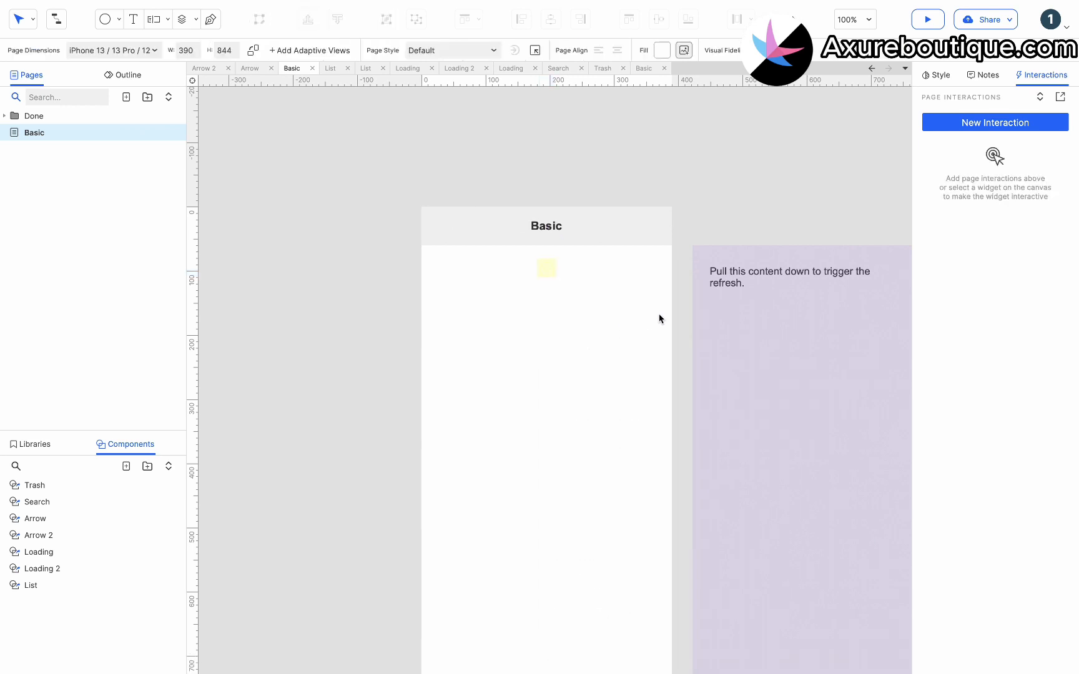
# Step: Move the dynamic panel back onto the page to X 0, Y 60, directly below the Basic header
pyautogui.click(713, 304)
pyautogui.moveTo(769, 303); pyautogui.dragTo(497, 303)
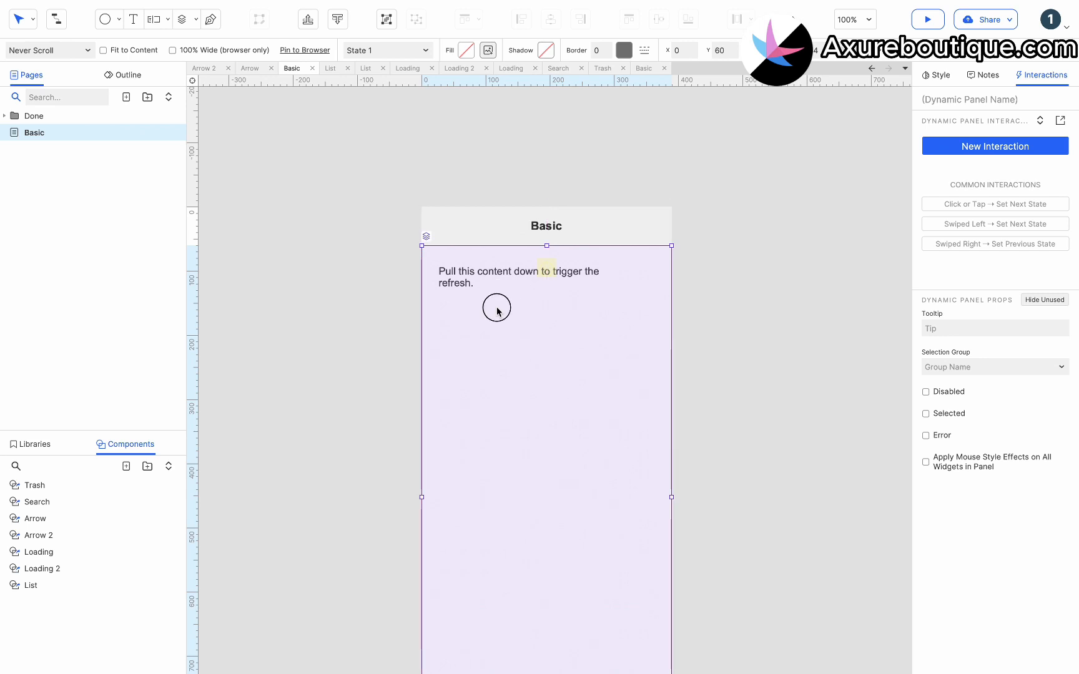
# Step: Fill the dynamic panel's State 1 with white (#FFFFFF) and bring the panel to the front
pyautogui.doubleClick(497, 311)
pyautogui.click(936, 75)
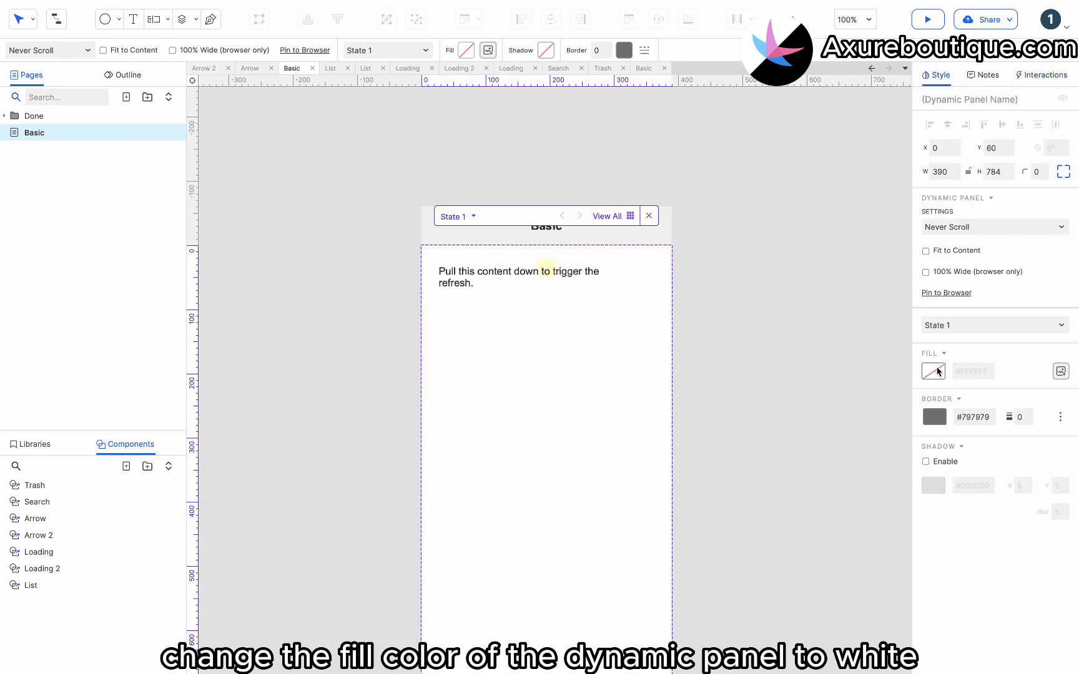
pyautogui.click(937, 371)
pyautogui.click(1056, 426)
pyautogui.click(775, 341)
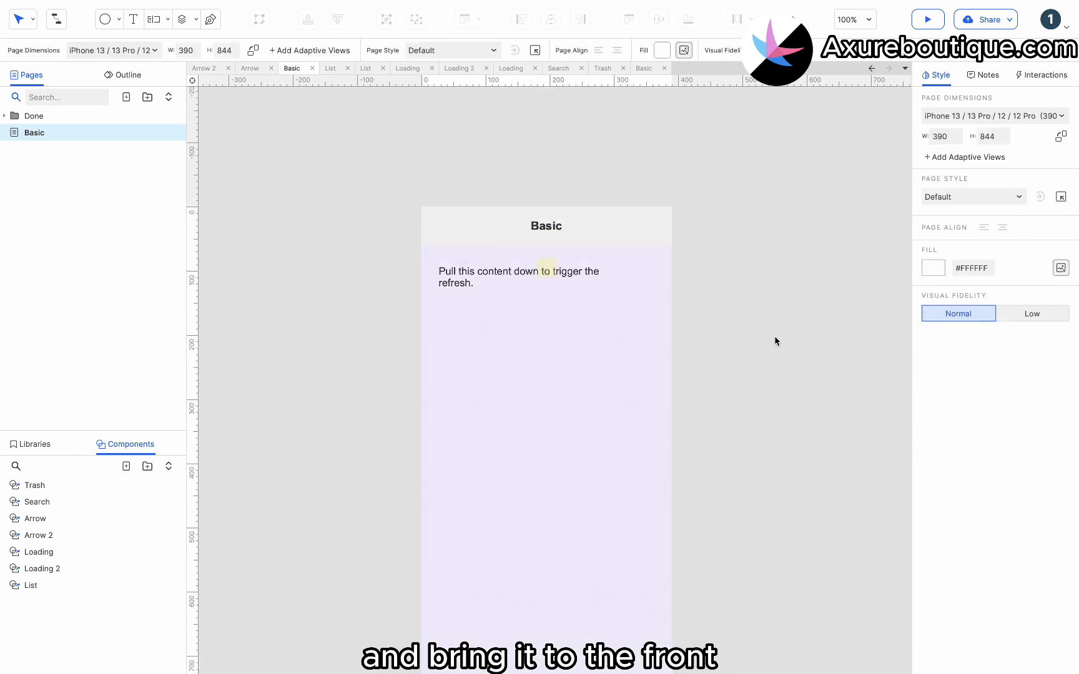
pyautogui.click(599, 330)
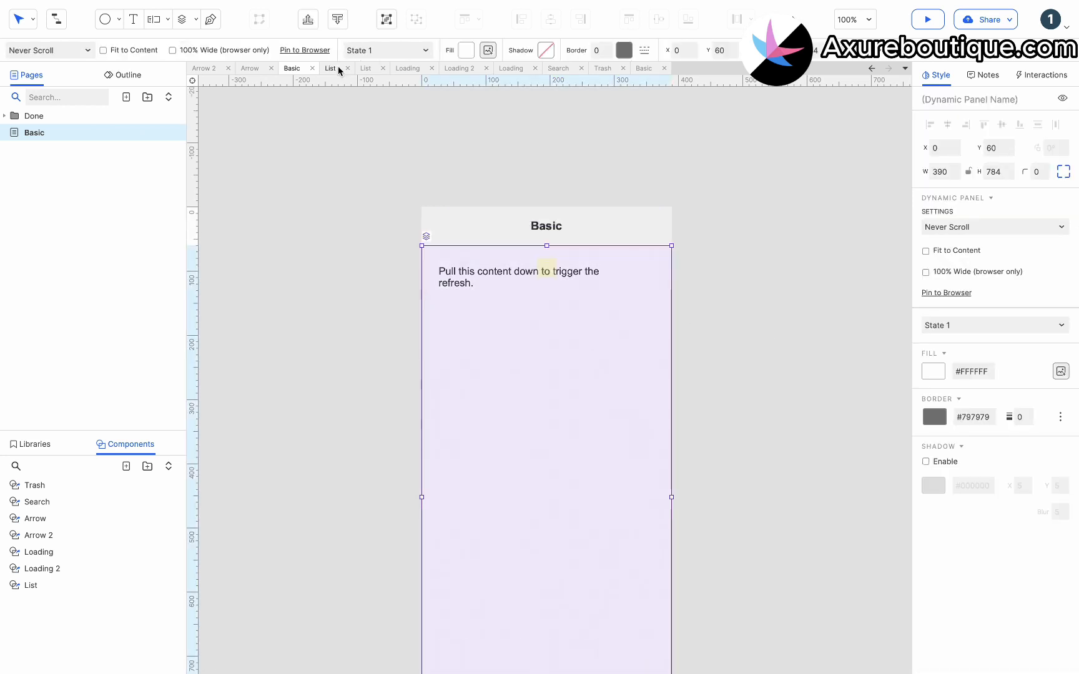
pyautogui.click(731, 282)
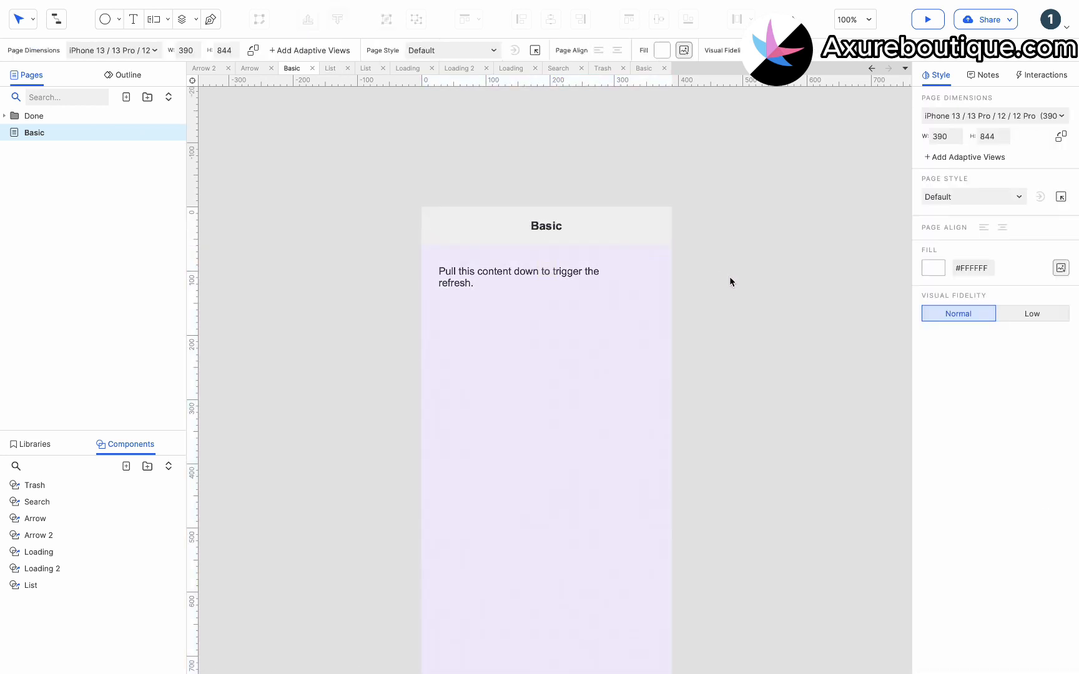
# Step: Add two thin hot spots beside the page: "Trigger" at the page edge and "Stop" at X 500, Y 112, sized 110 × 15
pyautogui.click(40, 444)
pyautogui.scroll(-4, 65, 504)
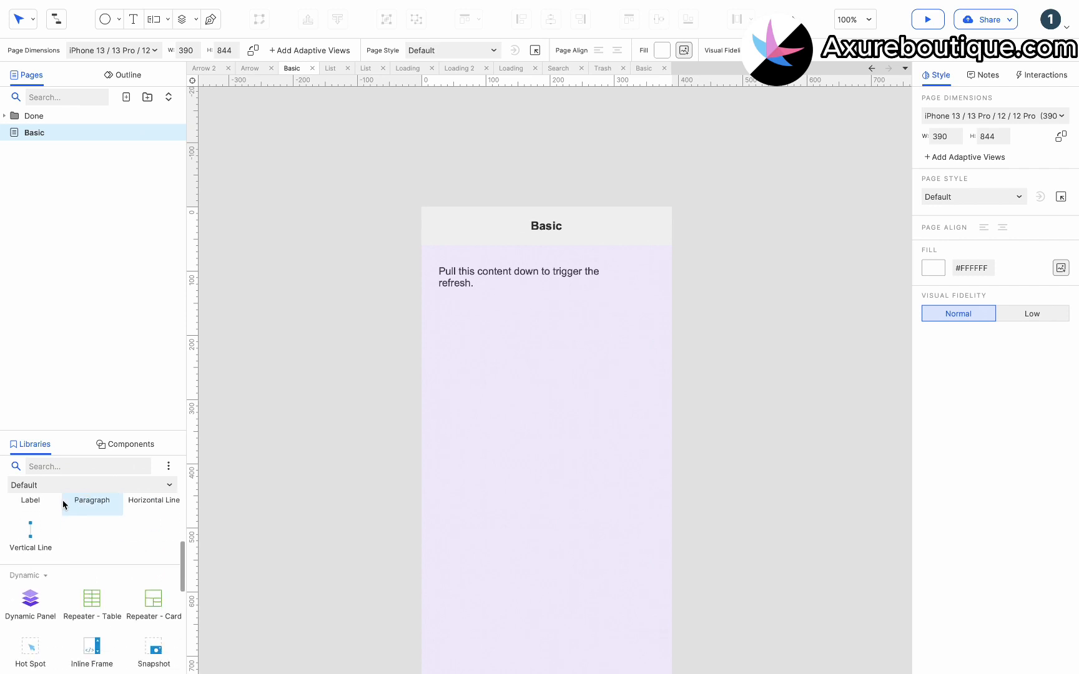
pyautogui.moveTo(34, 584); pyautogui.dragTo(679, 306)
pyautogui.moveTo(708, 367); pyautogui.dragTo(754, 287)
pyautogui.click(955, 99)
pyautogui.write('Trigger')
pyautogui.click(935, 98)
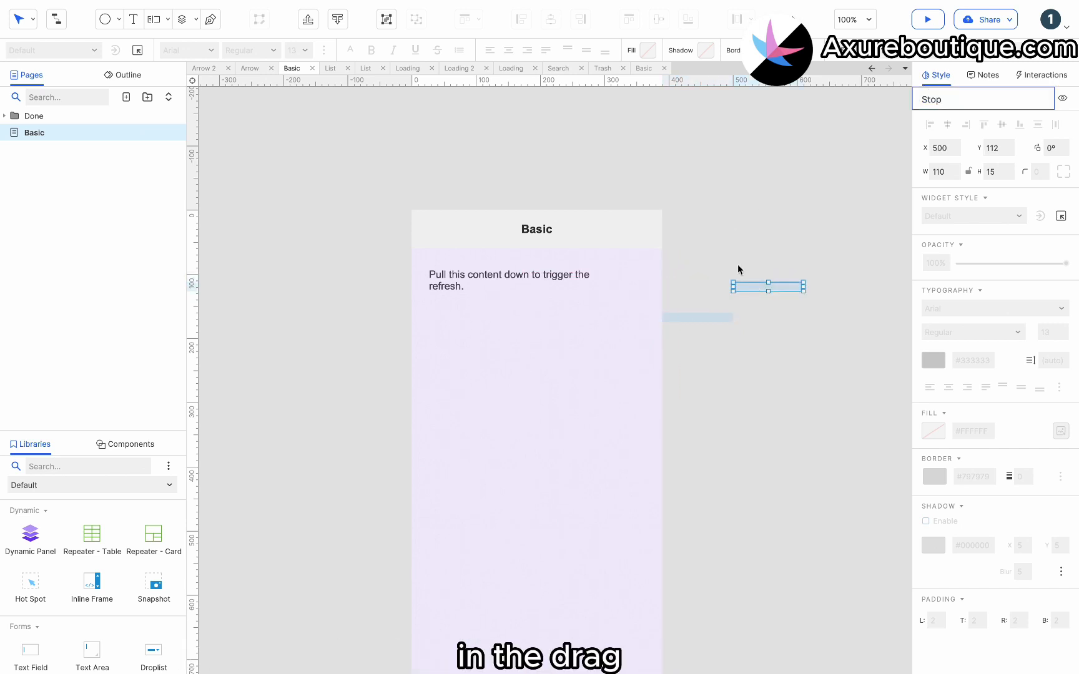
# Step: Add a Dragged event interaction to the dynamic panel
pyautogui.click(613, 298)
pyautogui.click(1042, 75)
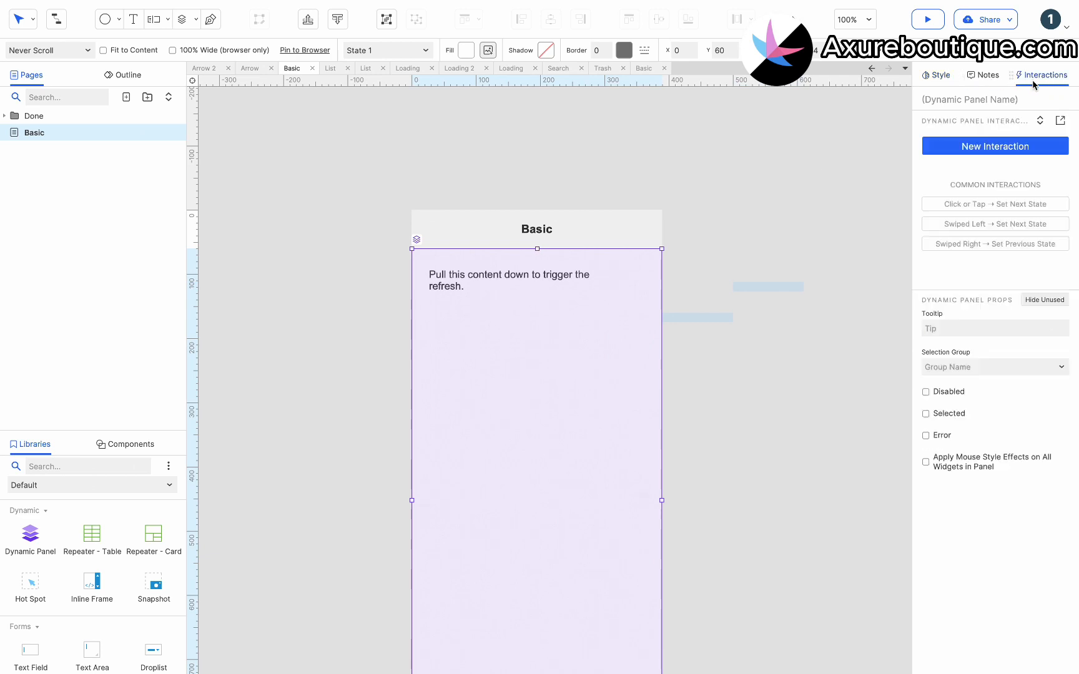
pyautogui.click(992, 146)
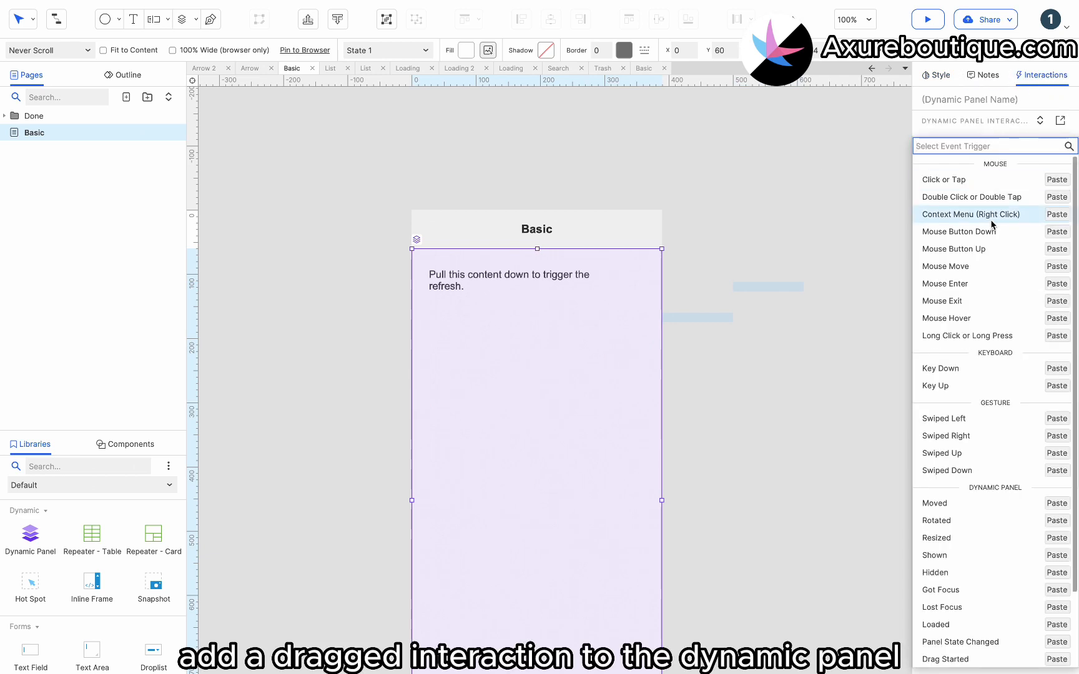
pyautogui.scroll(-3, 985, 255)
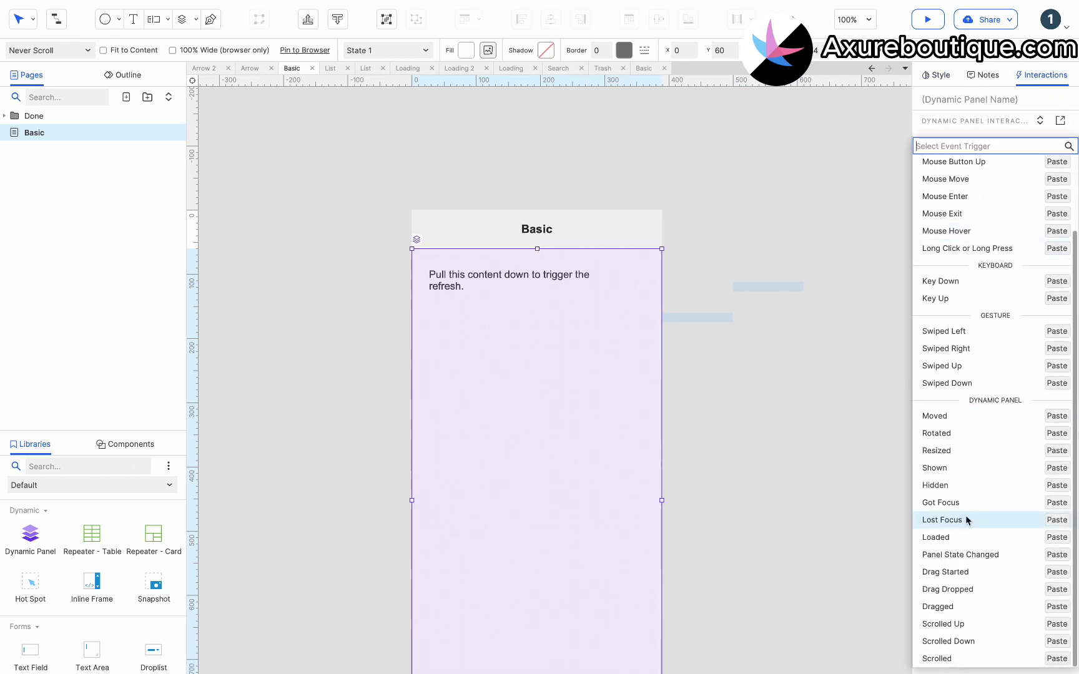
pyautogui.click(950, 607)
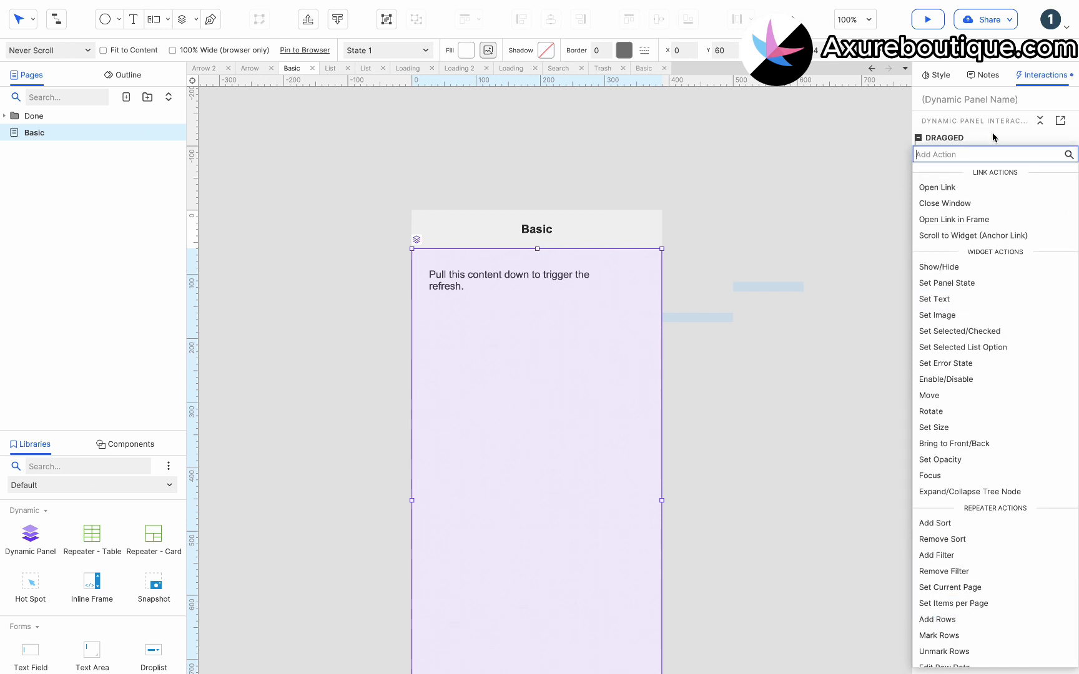
# Step: Give the Dragged event a Move action targeting This Widget, set to With Drag y without animation
pyautogui.click(930, 395)
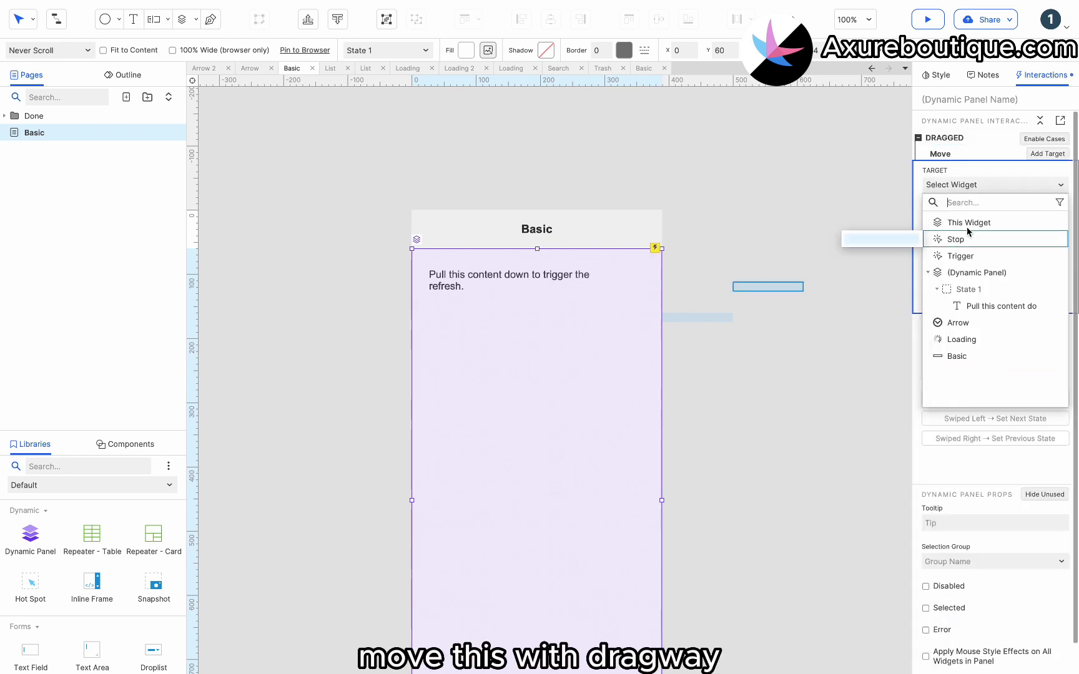
pyautogui.click(969, 220)
pyautogui.click(958, 236)
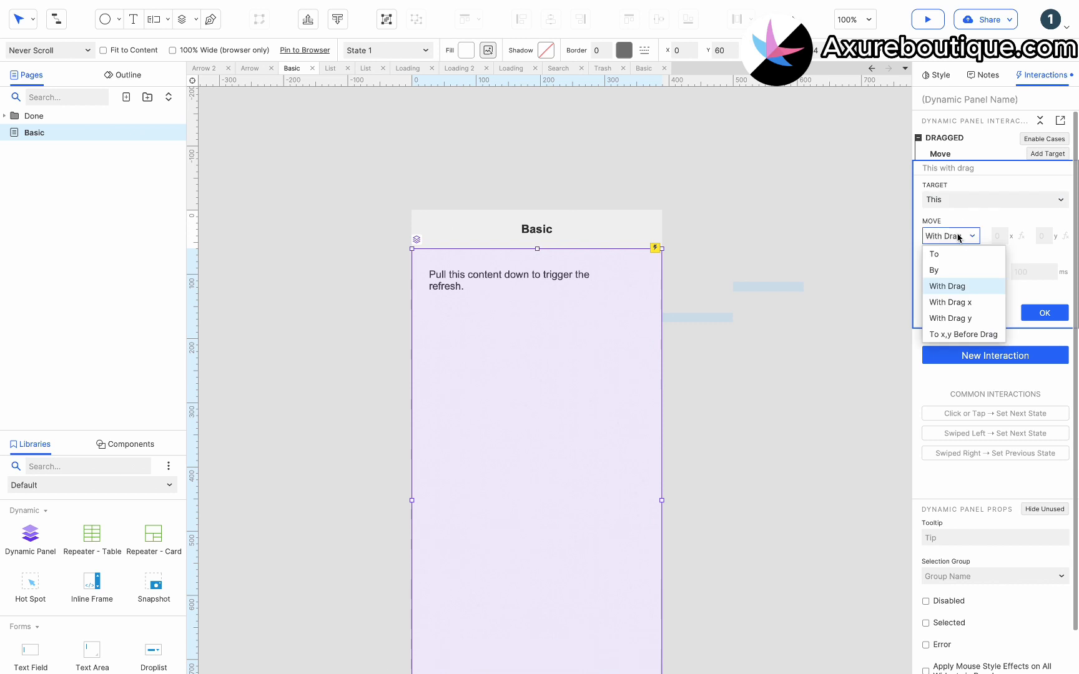
pyautogui.click(963, 320)
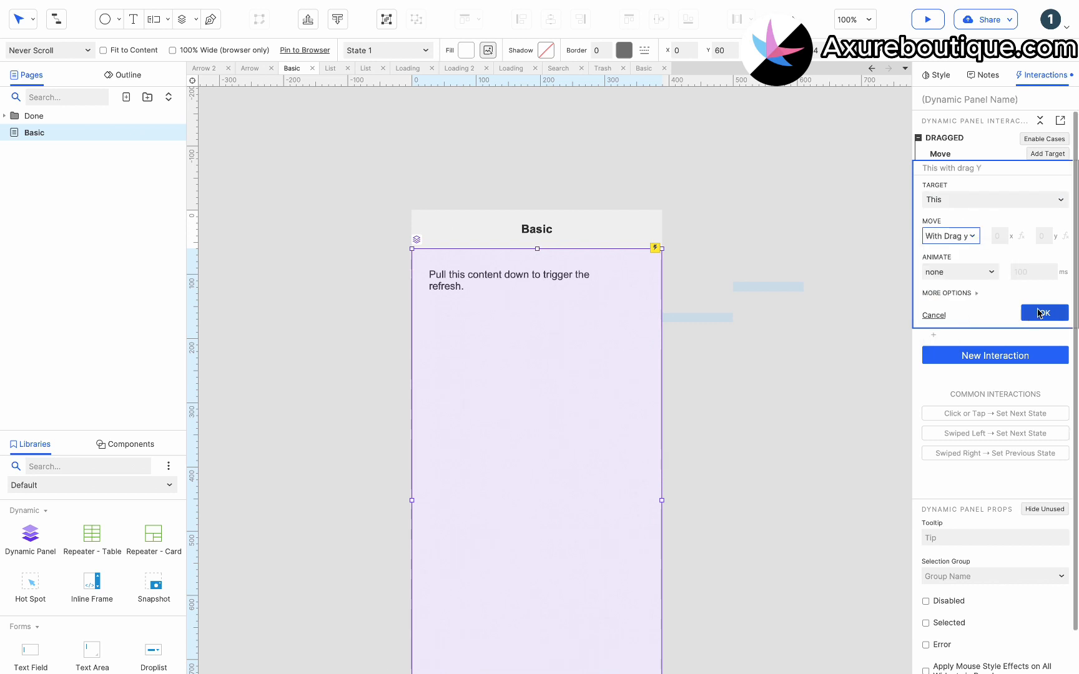
pyautogui.click(1032, 314)
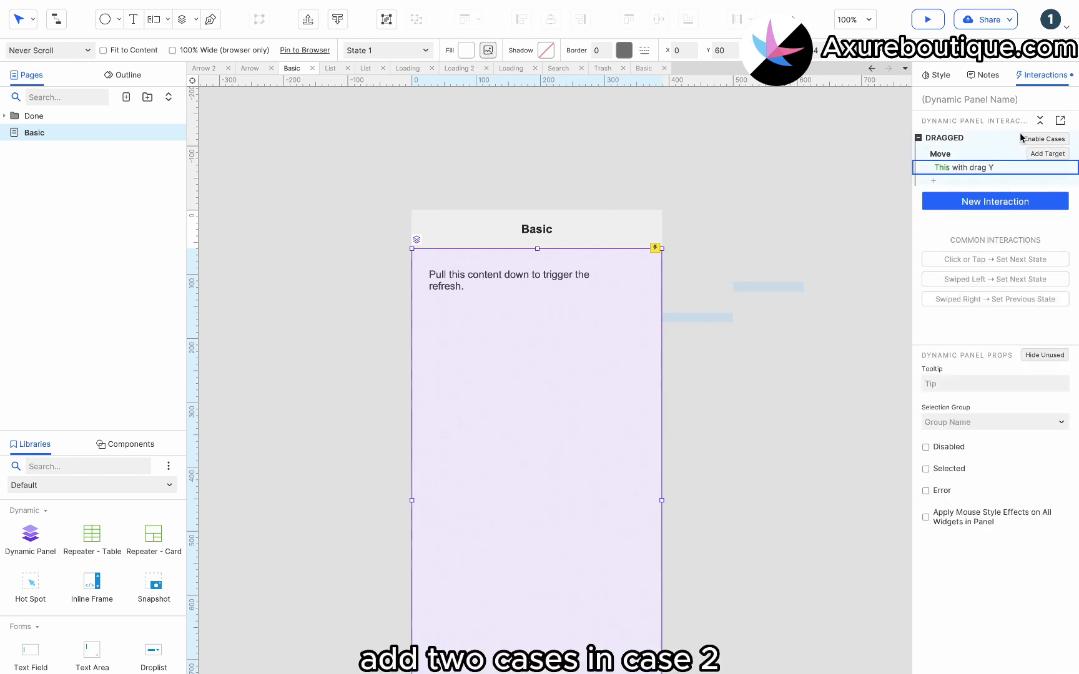
# Step: Enable cases on the Dragged event, add a second case, and begin its condition with the text value [[This.y]]
pyautogui.click(1043, 139)
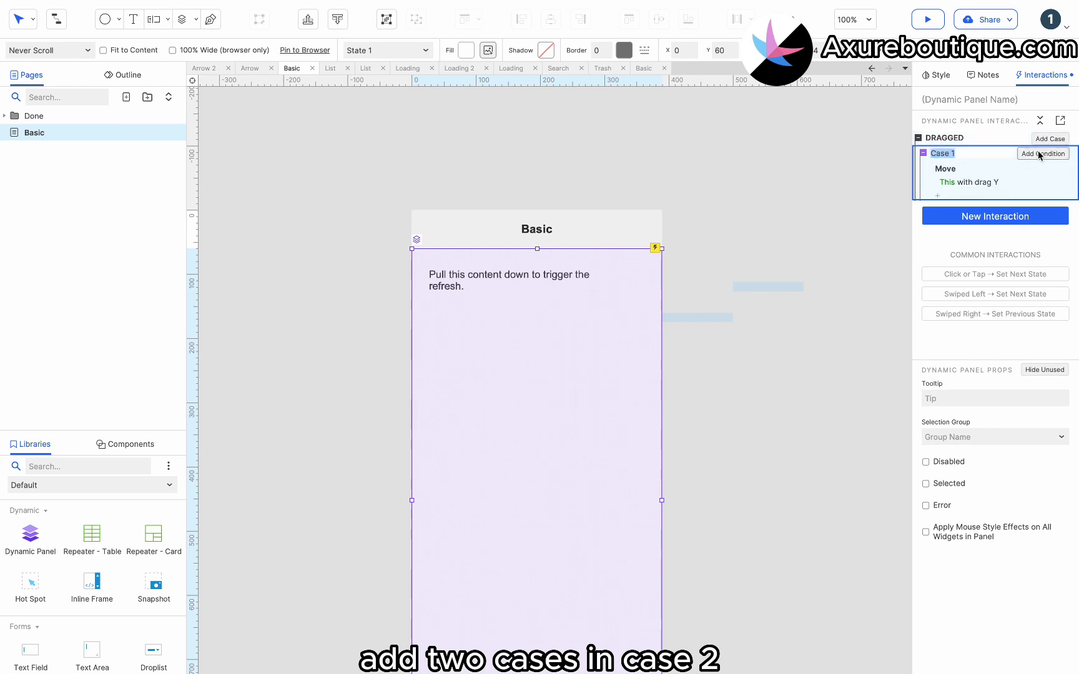
pyautogui.click(1044, 139)
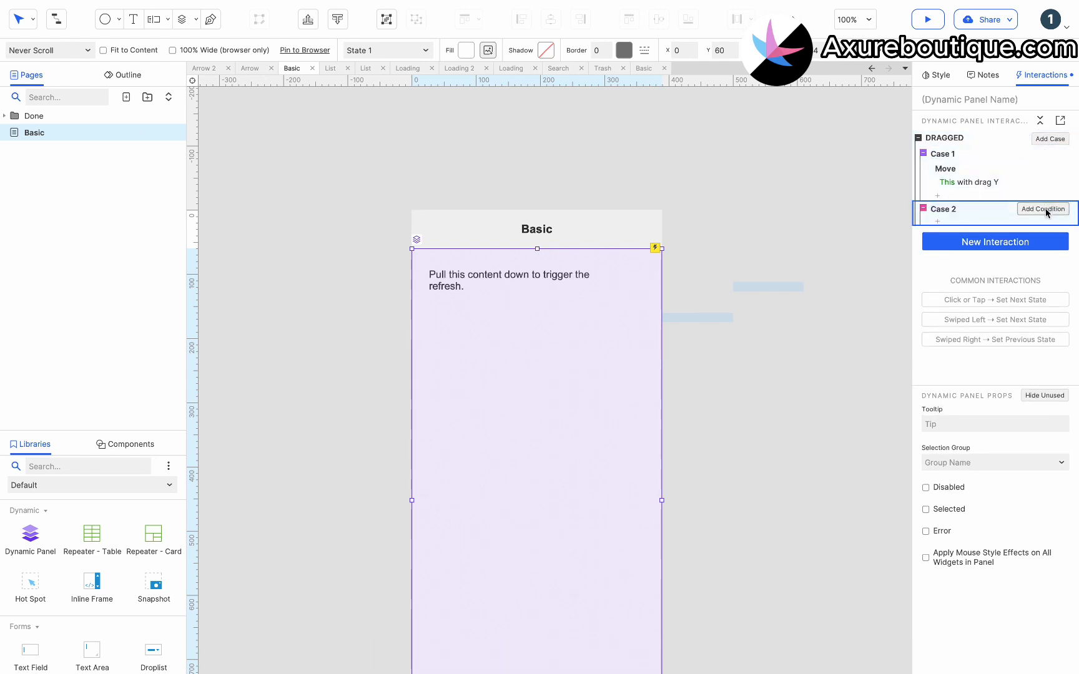
pyautogui.click(1044, 208)
pyautogui.click(338, 269)
pyautogui.click(338, 269)
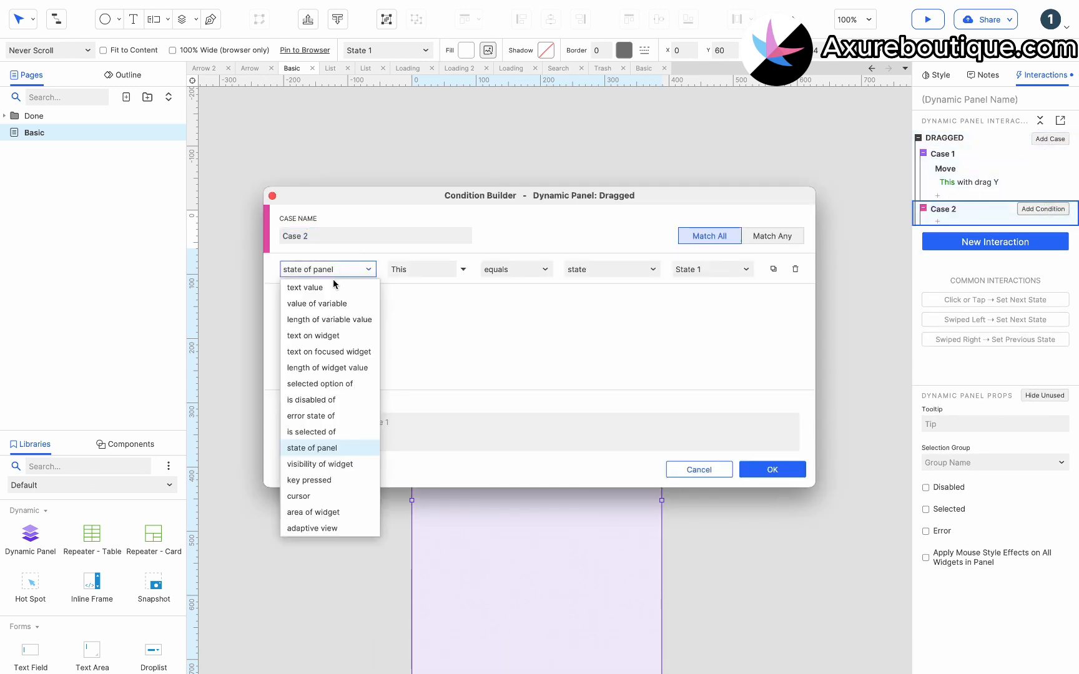
pyautogui.click(331, 282)
pyautogui.click(462, 269)
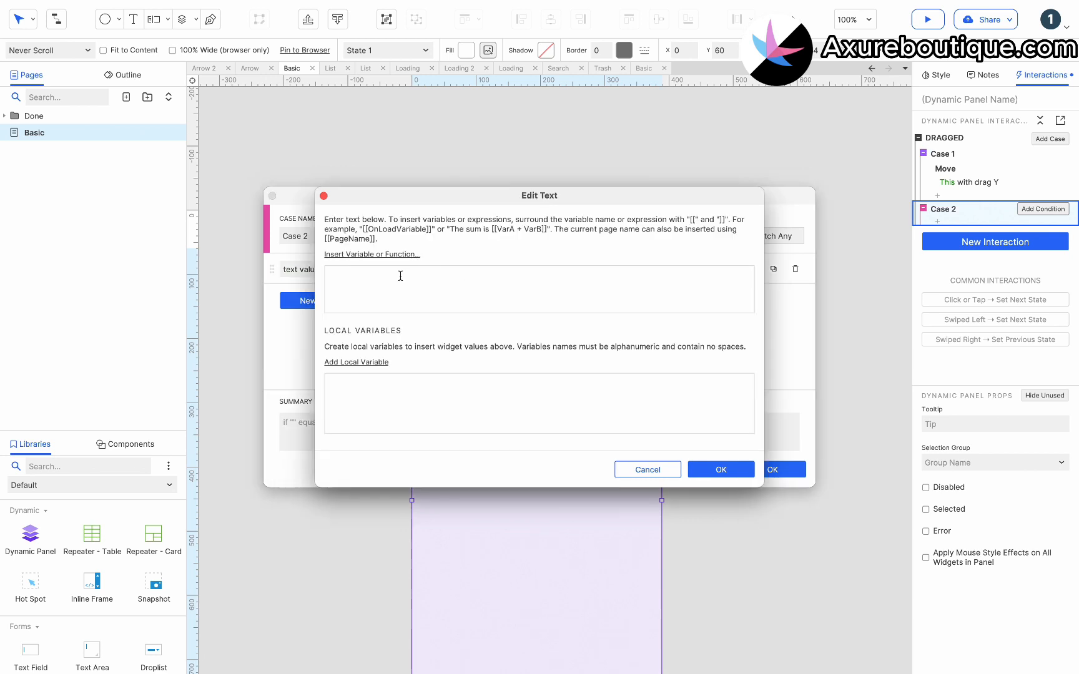
pyautogui.click(378, 255)
pyautogui.scroll(-5, 374, 300)
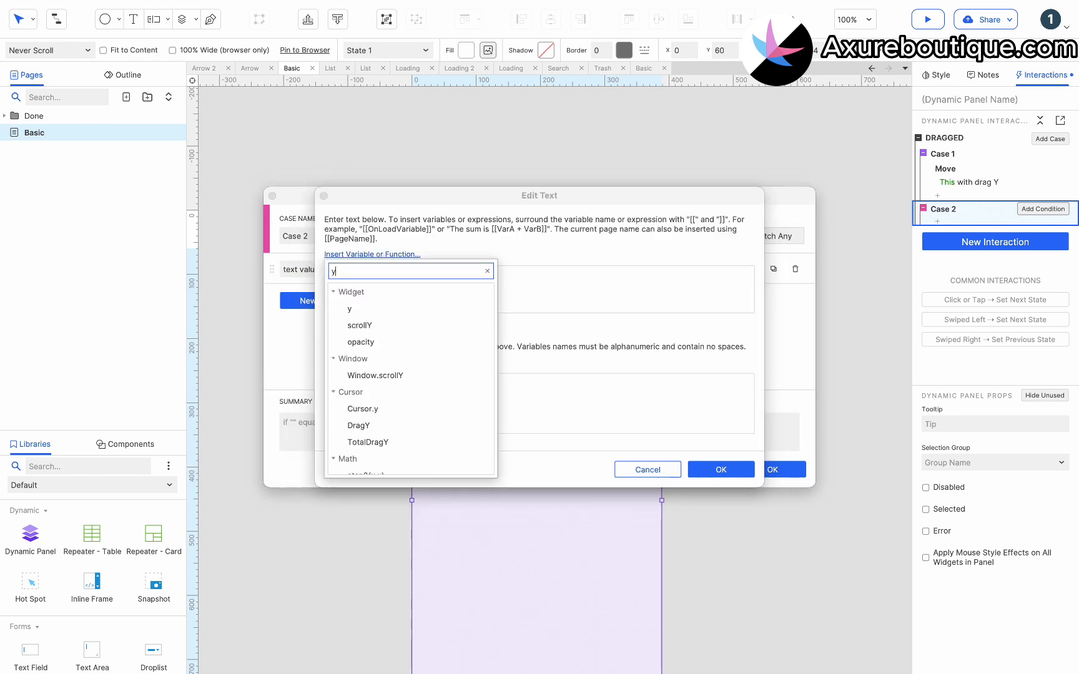
pyautogui.click(372, 308)
pyautogui.click(726, 472)
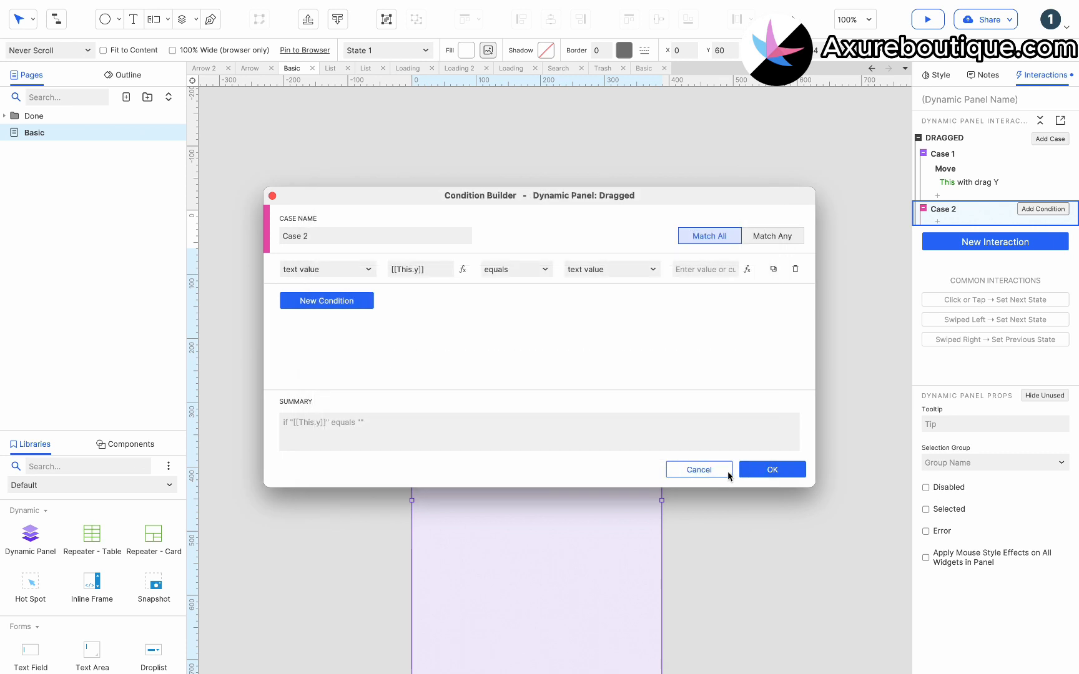
# Step: Complete Case 2's condition as is less than 0 and switch the case from Else If to If
pyautogui.click(502, 270)
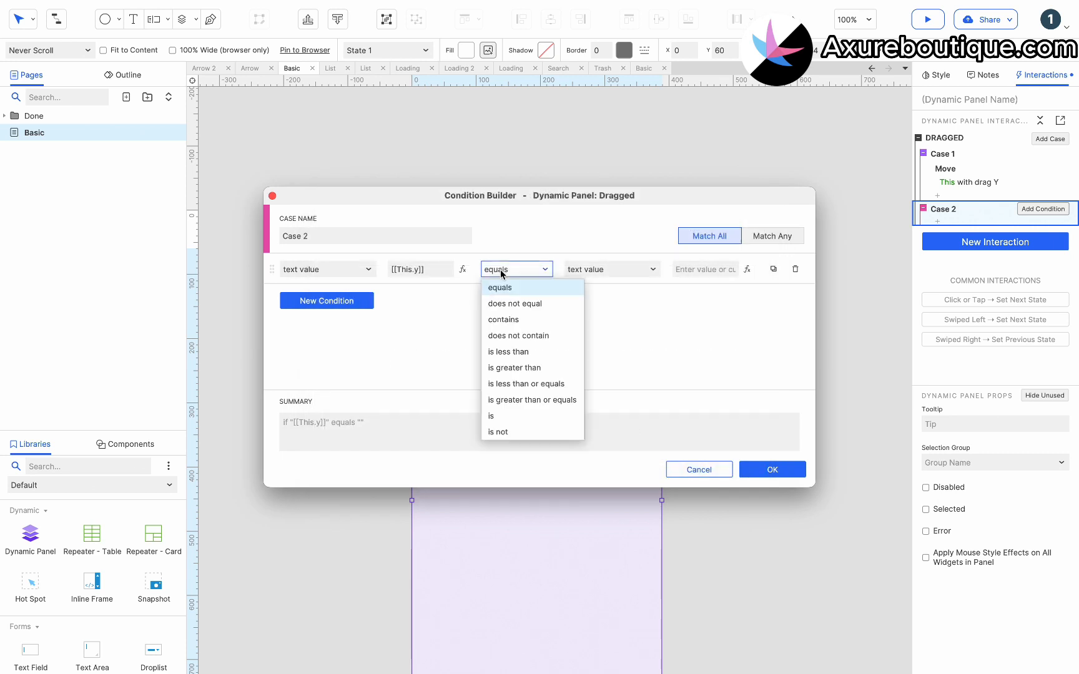
pyautogui.click(507, 351)
pyautogui.click(701, 264)
pyautogui.write('0')
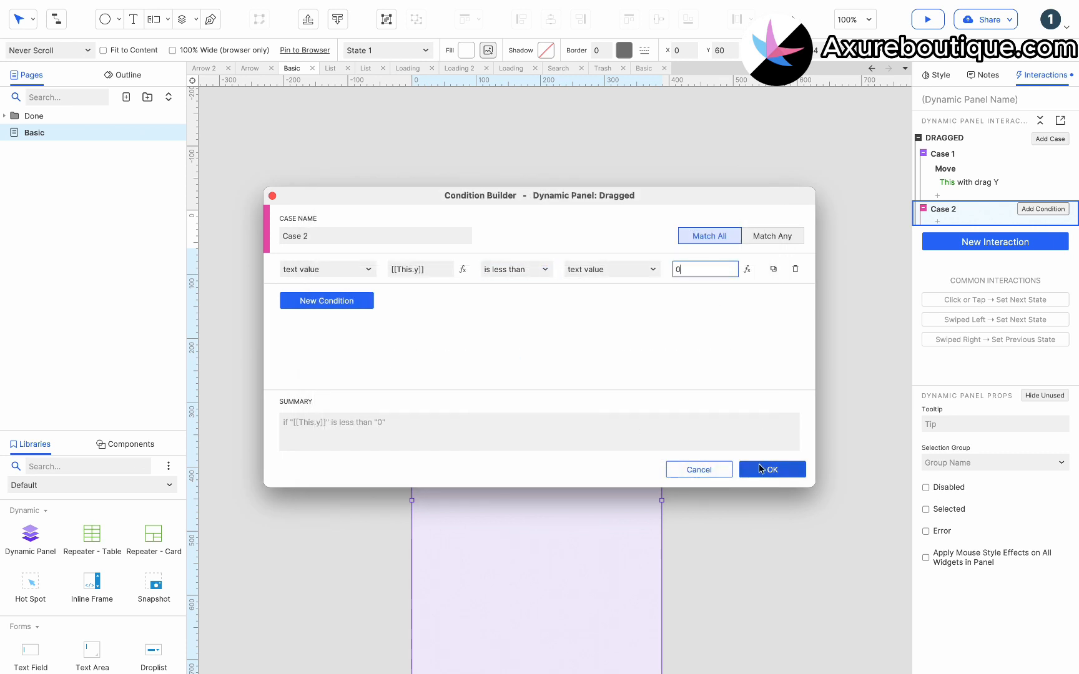
pyautogui.click(763, 472)
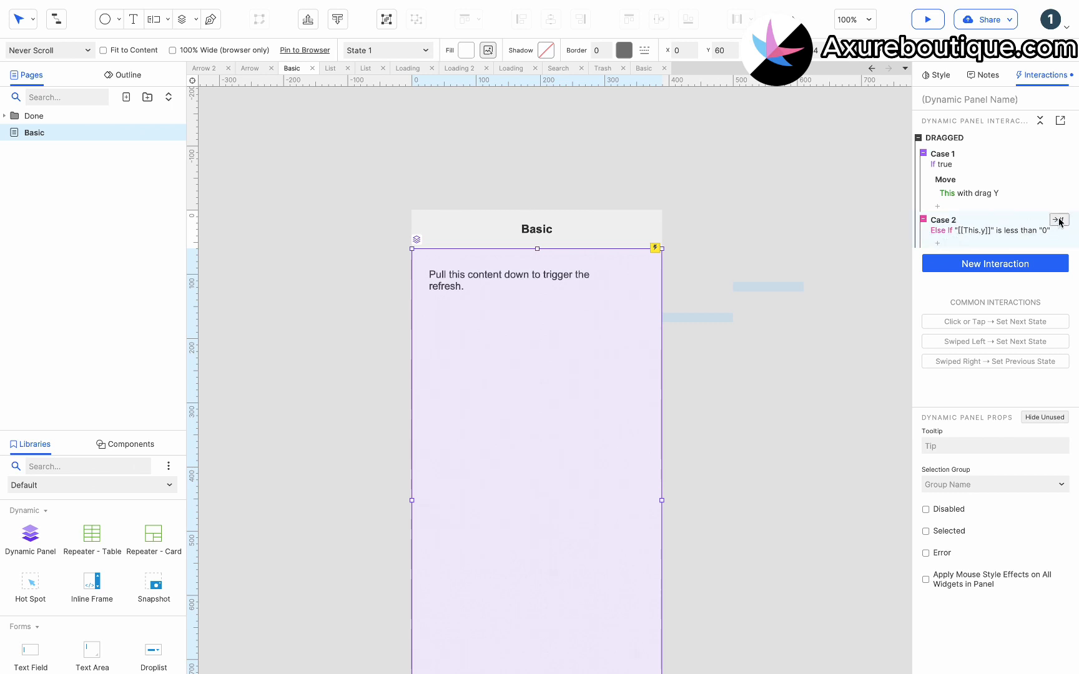
pyautogui.click(1056, 221)
# Step: Add a Move action to Case 2 that moves This Widget to Y 60 with an empty X and no animation
pyautogui.click(938, 242)
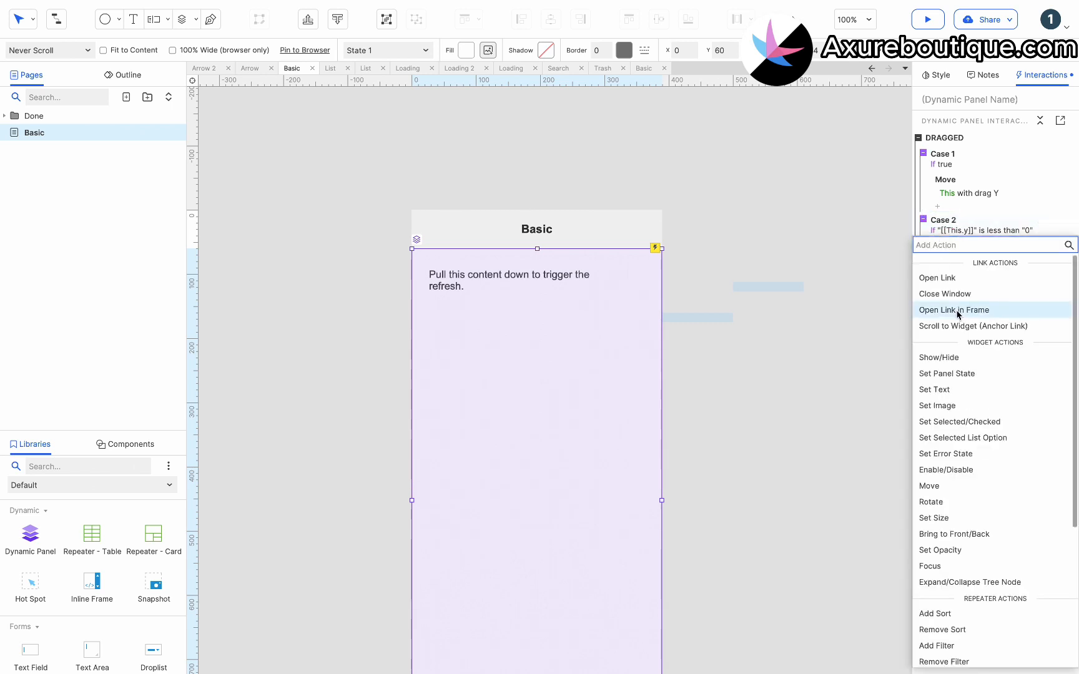
pyautogui.click(941, 485)
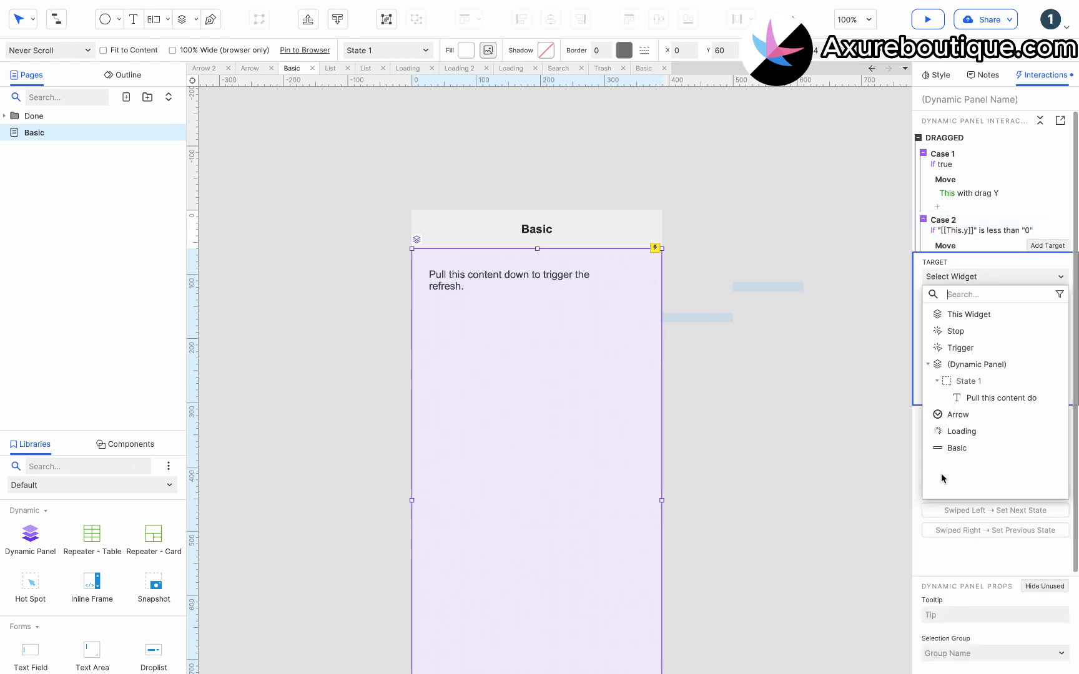
pyautogui.click(962, 312)
pyautogui.click(955, 327)
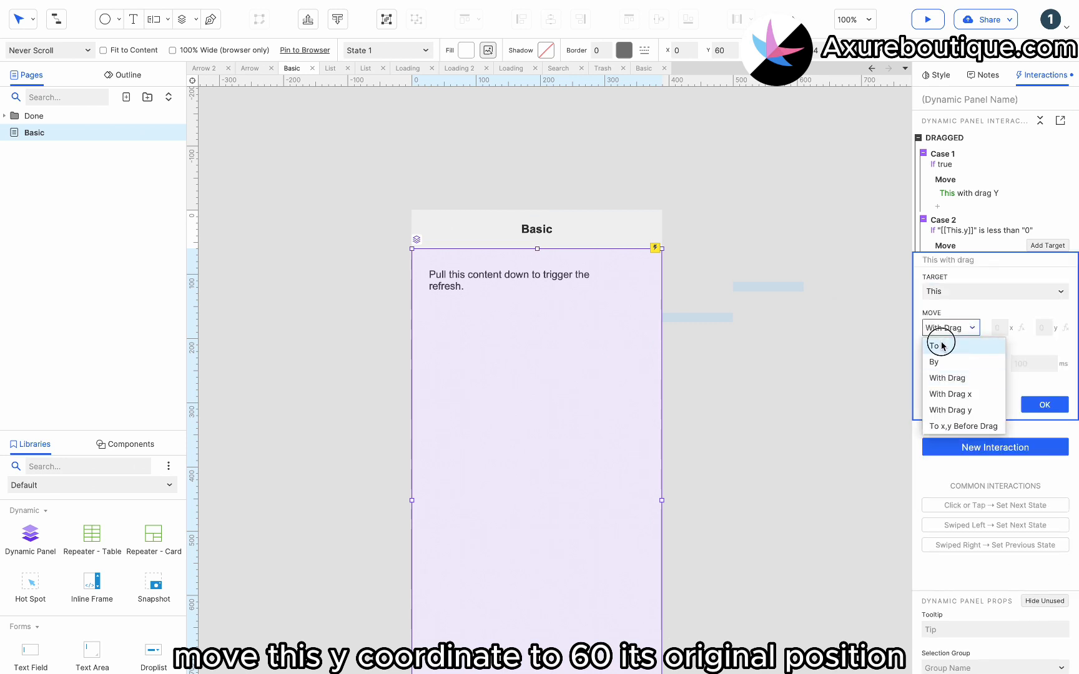
pyautogui.click(943, 342)
pyautogui.click(1042, 328)
pyautogui.write('60')
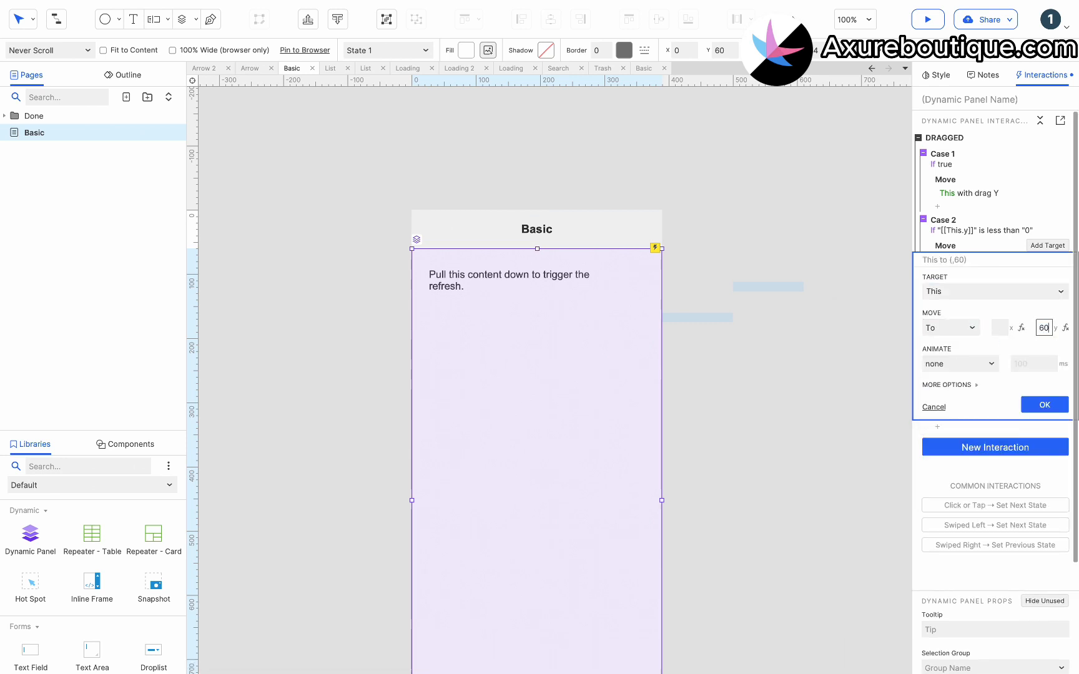
pyautogui.click(1046, 404)
# Step: Set the comparison value in Case 2's condition to 60
pyautogui.click(1016, 231)
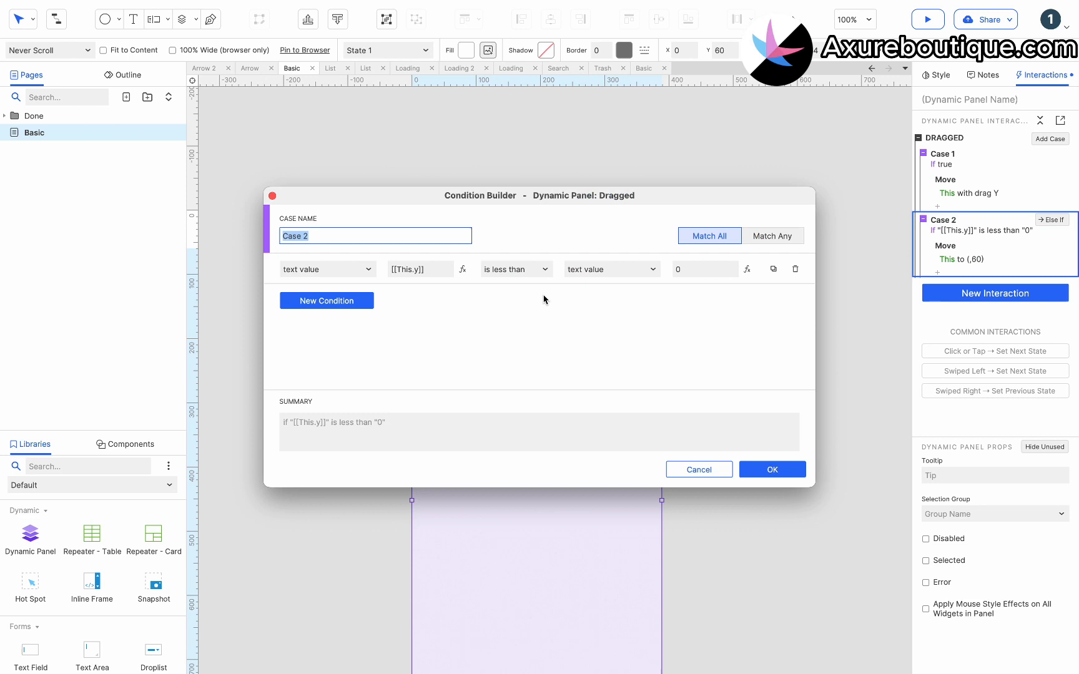
pyautogui.click(704, 268)
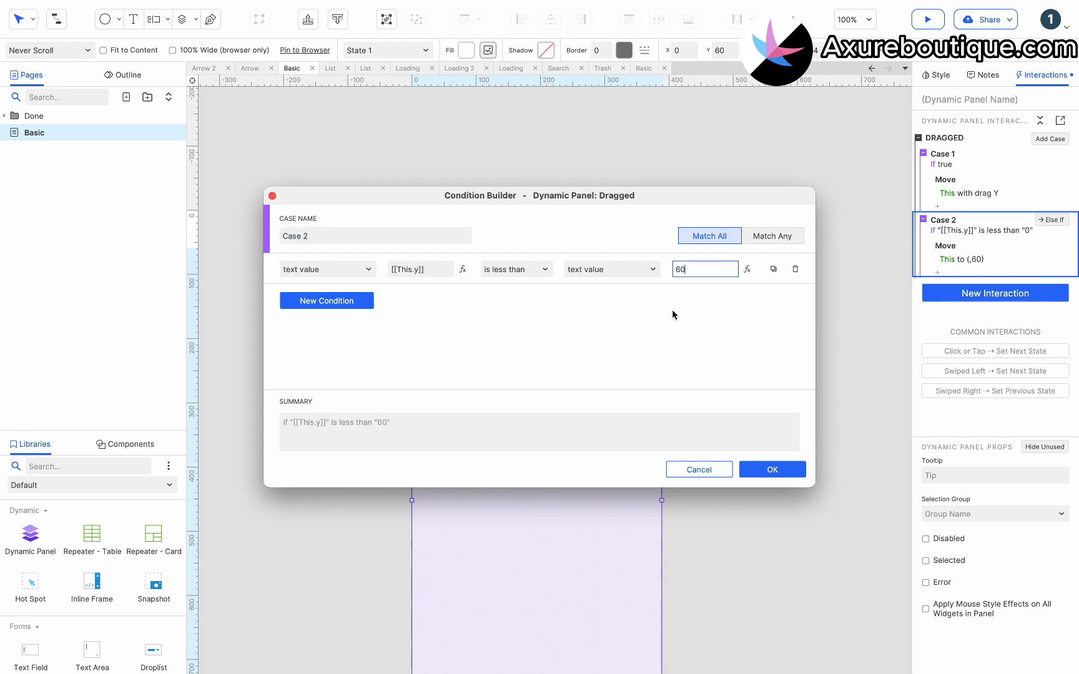
pyautogui.click(772, 469)
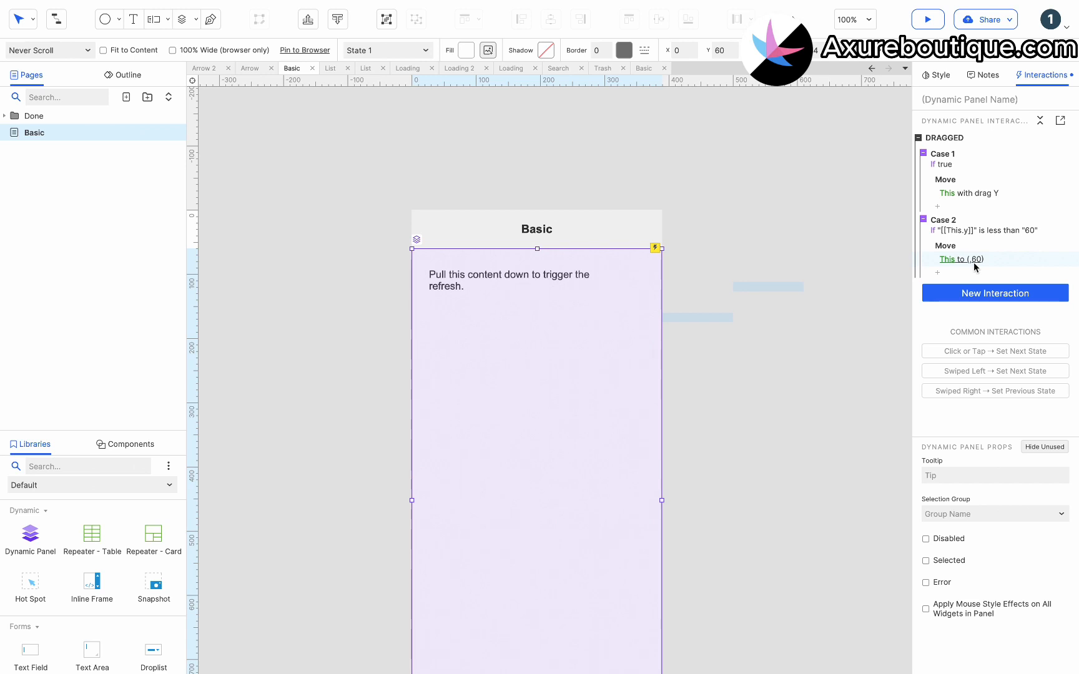
# Step: Add a third case to the Dragged event, switch it to If, and give it a new condition row
pyautogui.click(1051, 139)
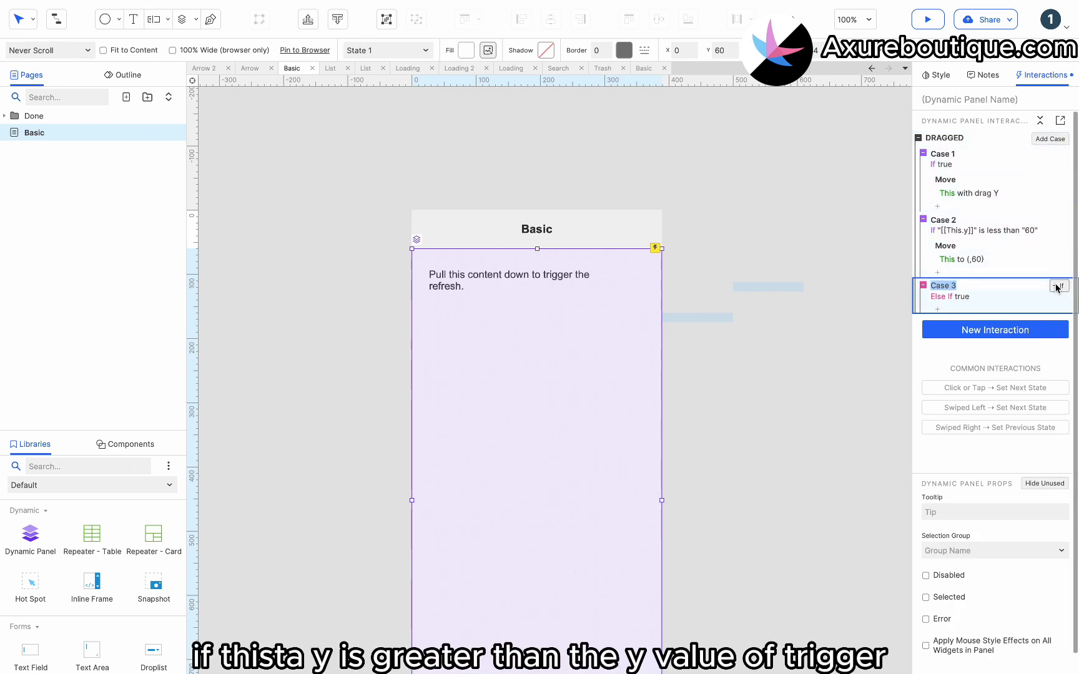
pyautogui.click(1058, 286)
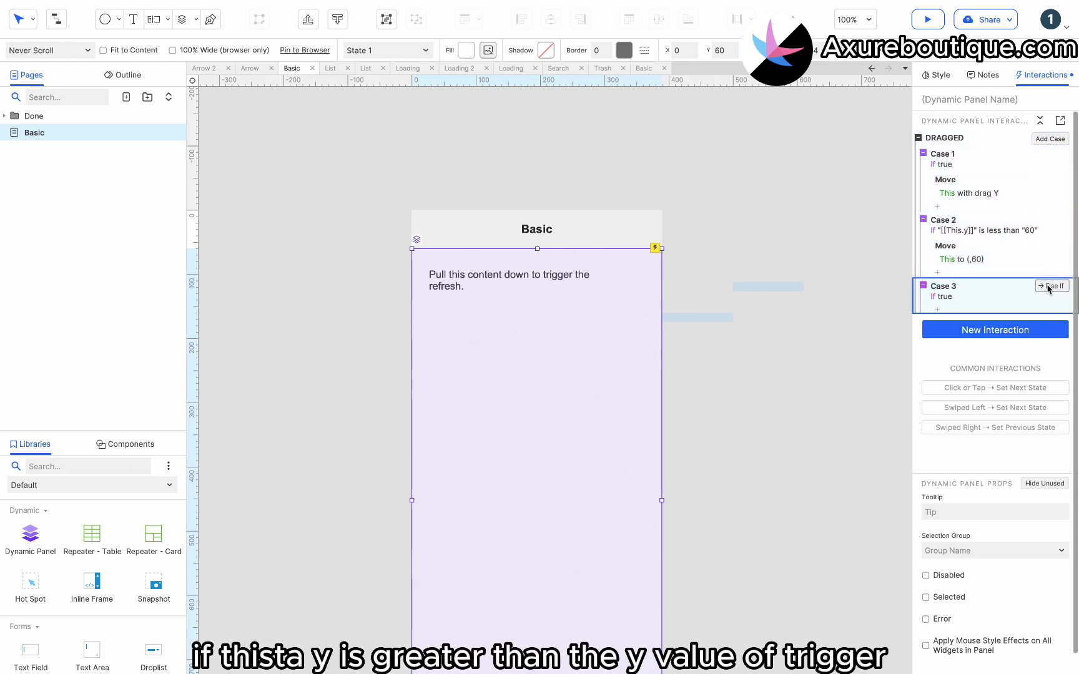
pyautogui.click(941, 296)
pyautogui.click(327, 301)
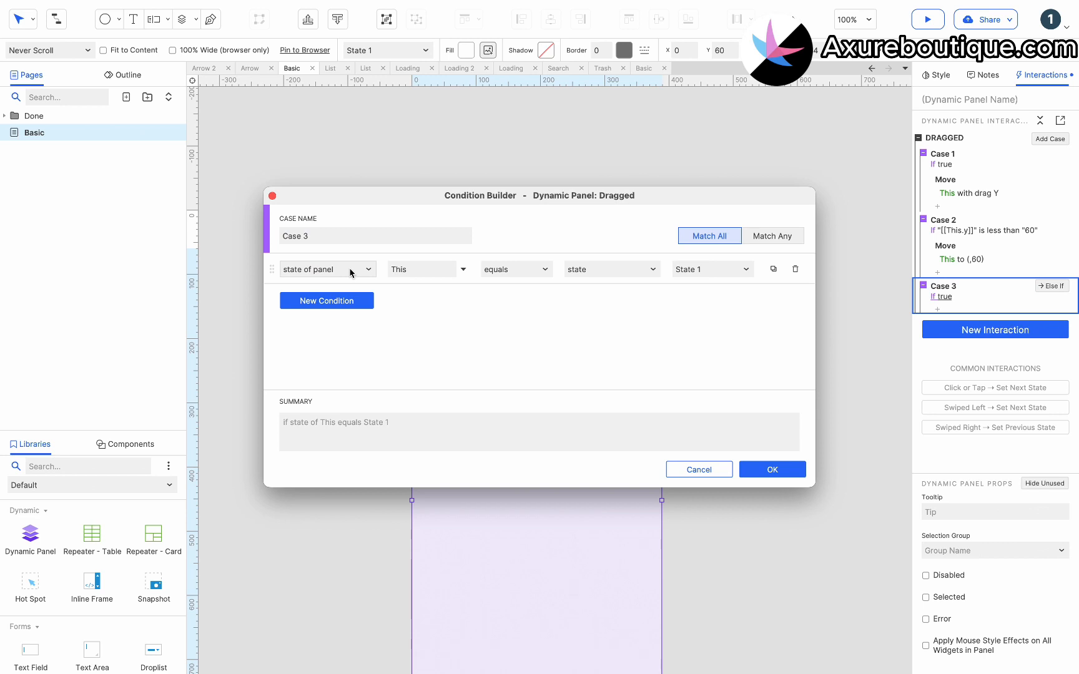
# Step: Set Case 3's condition to test whether the text value [[This.y]] is greater than a text value
pyautogui.click(351, 273)
pyautogui.click(340, 287)
pyautogui.click(456, 273)
pyautogui.click(395, 255)
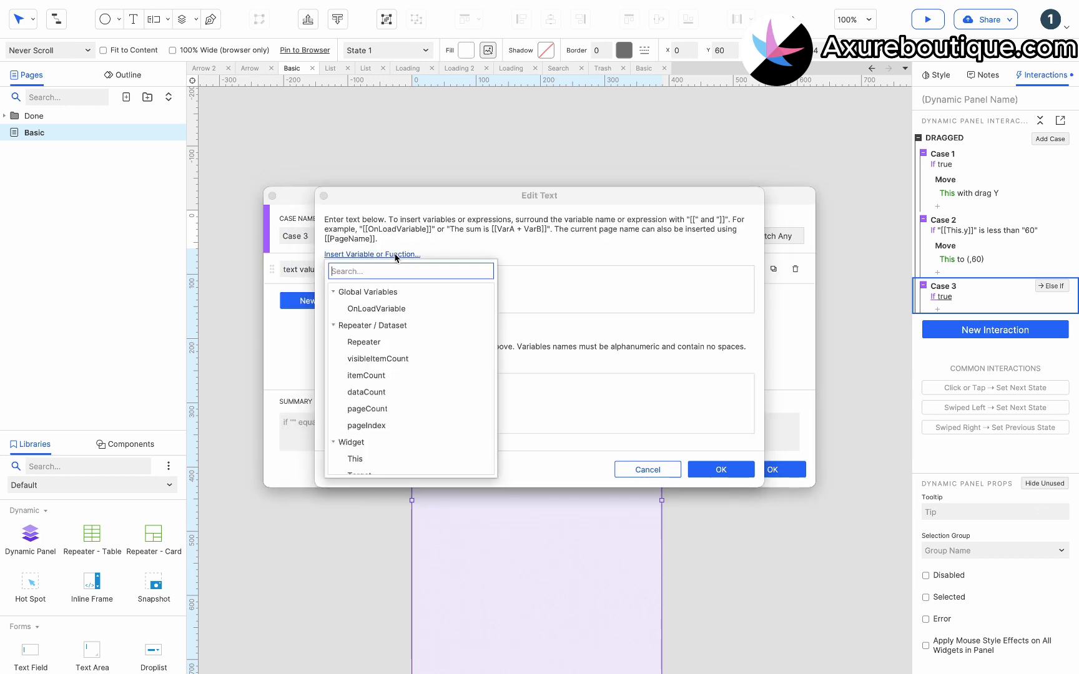
pyautogui.scroll(-3, 400, 306)
pyautogui.click(402, 306)
pyautogui.click(721, 469)
pyautogui.click(517, 269)
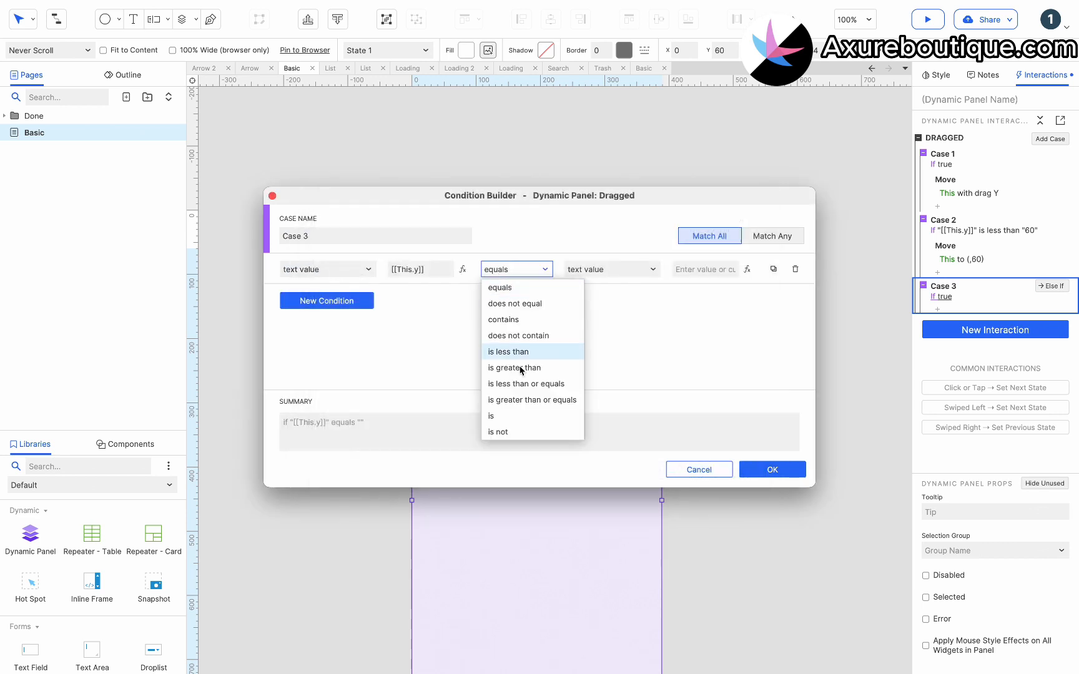
pyautogui.click(520, 368)
# Step: Create a local variable of type widget for the condition's comparison value, pointing to the Trigger hot spot
pyautogui.click(748, 269)
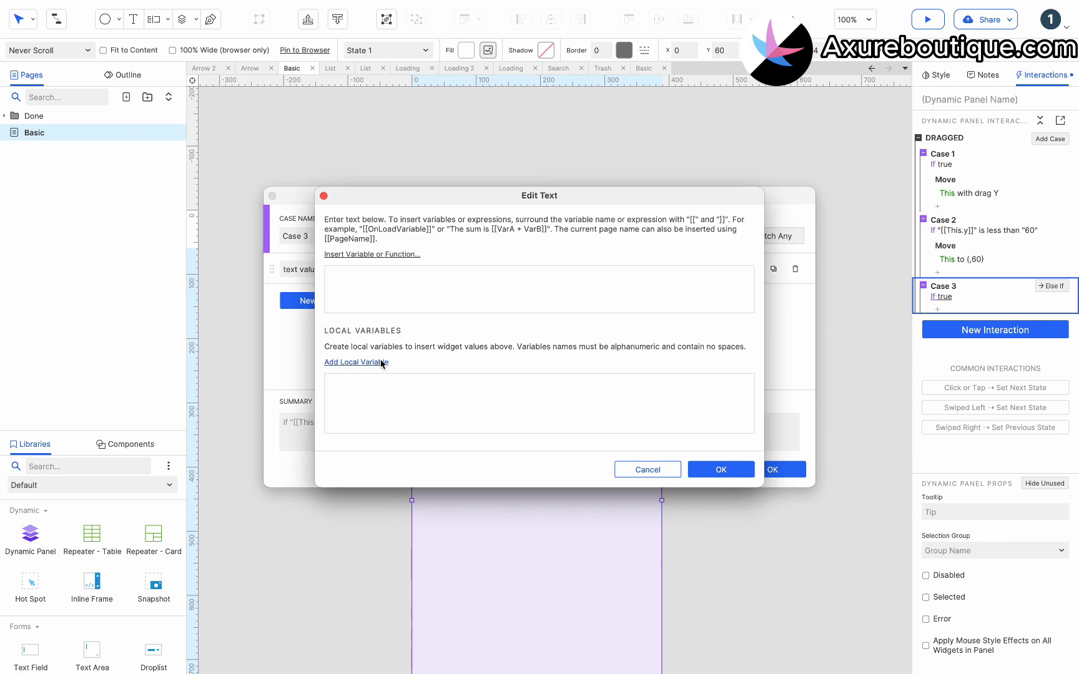
pyautogui.click(382, 364)
pyautogui.click(523, 388)
pyautogui.click(524, 503)
pyautogui.click(610, 389)
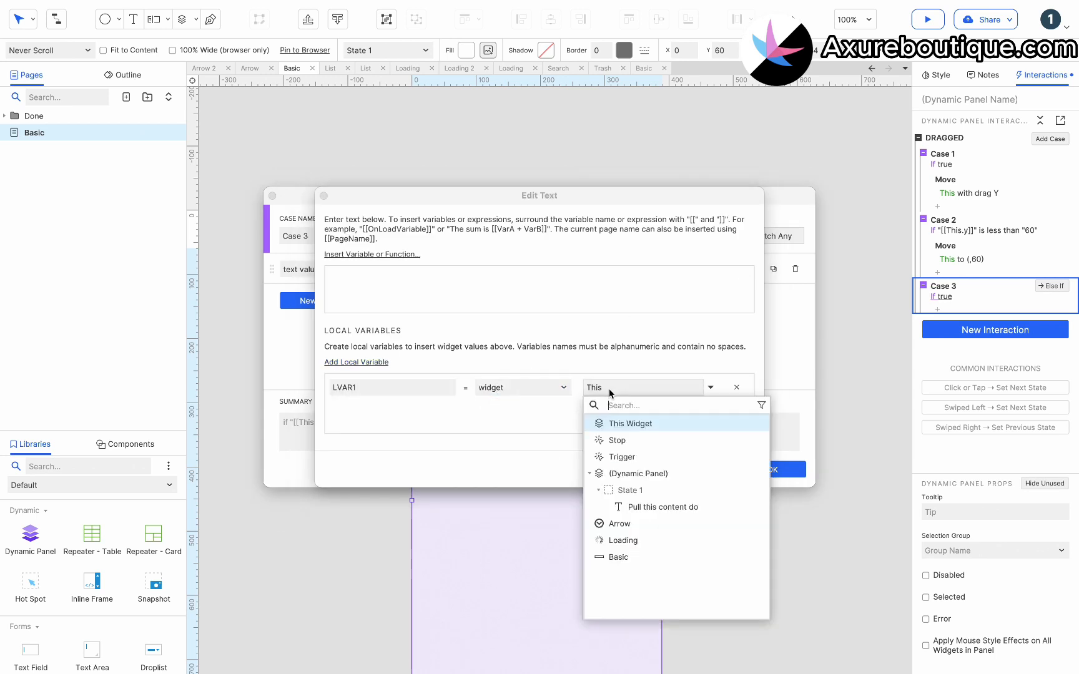
pyautogui.click(620, 458)
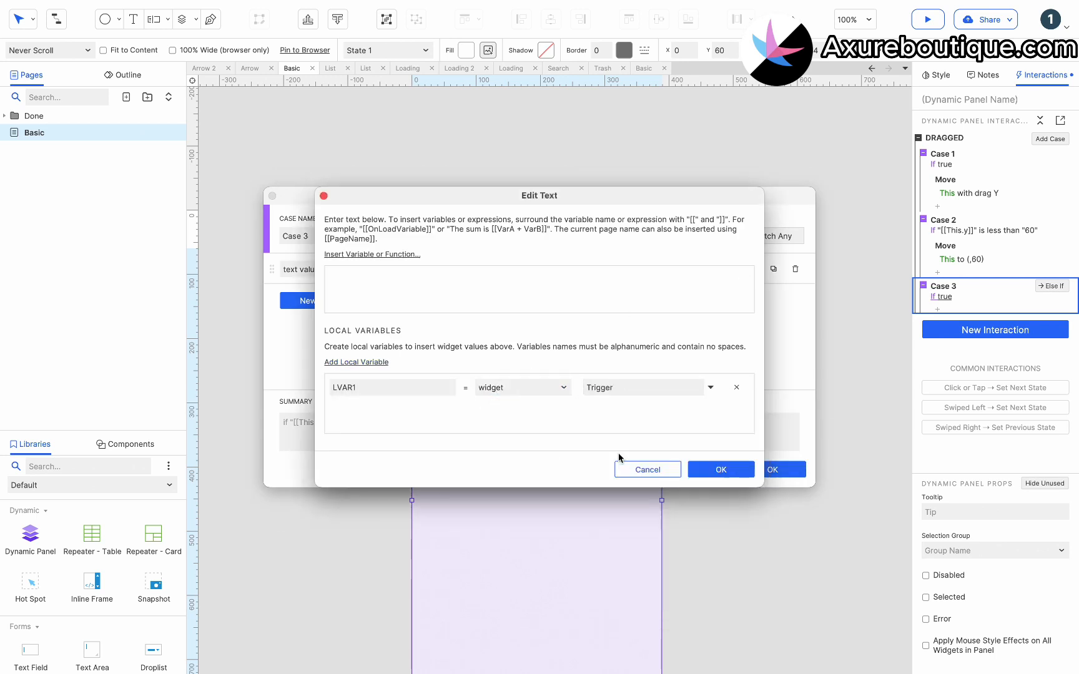
# Step: Set the comparison value to the expression [[LVAR1.y]] and apply Case 3's condition
pyautogui.click(356, 254)
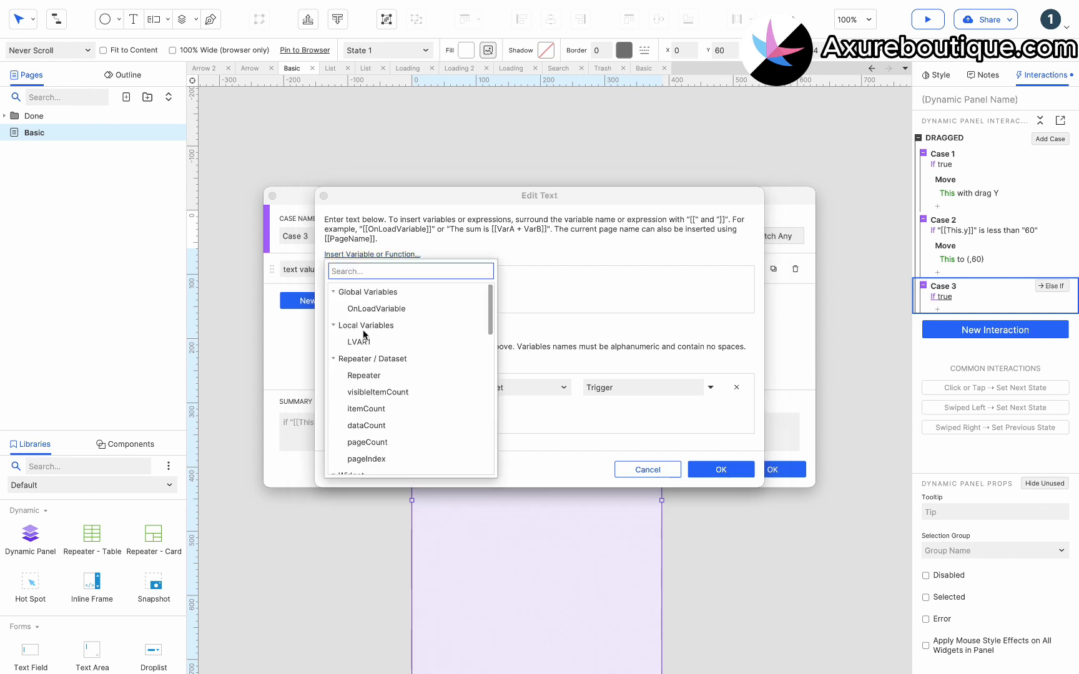
pyautogui.scroll(-5, 364, 332)
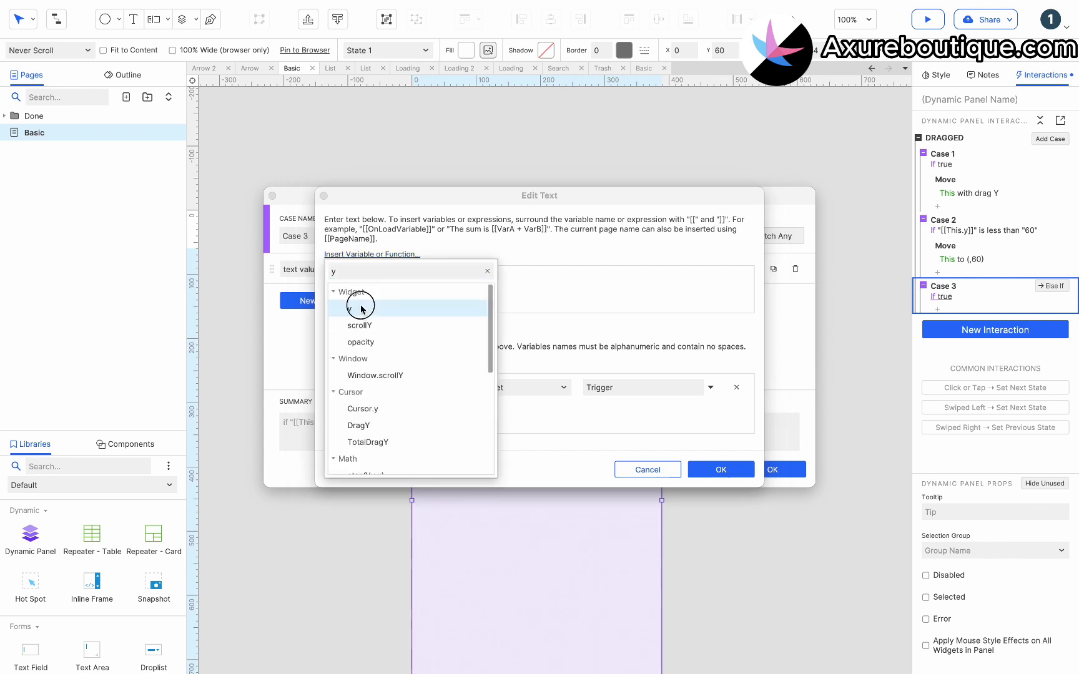
pyautogui.click(362, 306)
pyautogui.doubleClick(346, 388)
pyautogui.hotkey('ctrl', 'c')
pyautogui.doubleClick(348, 275)
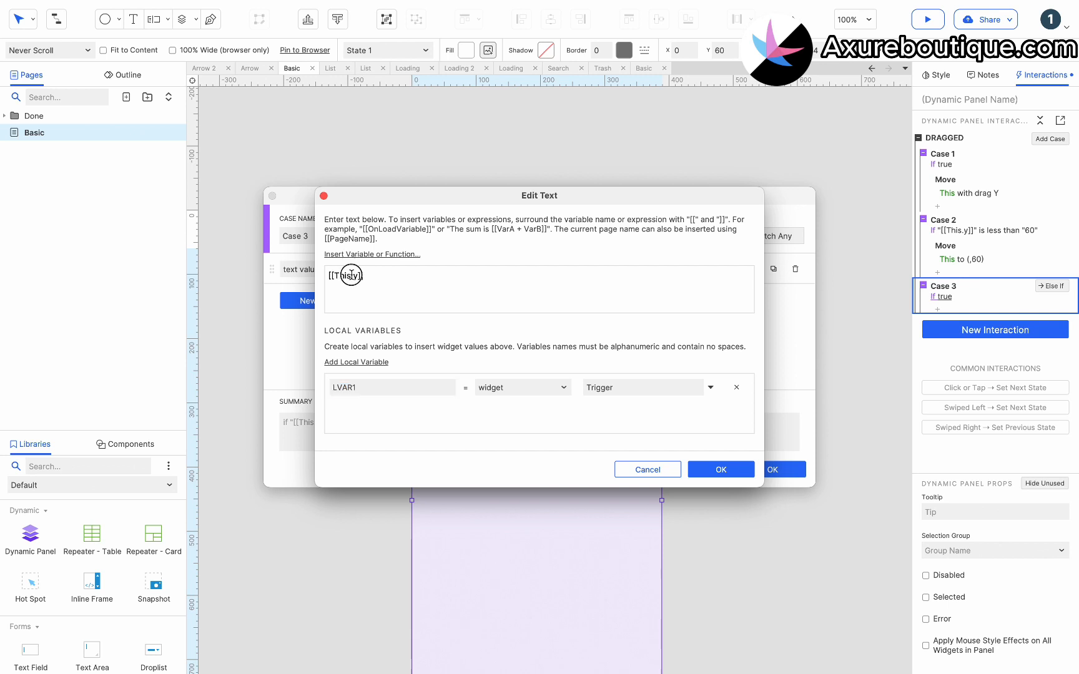
pyautogui.hotkey('ctrl', 'v')
pyautogui.click(714, 464)
pyautogui.click(747, 468)
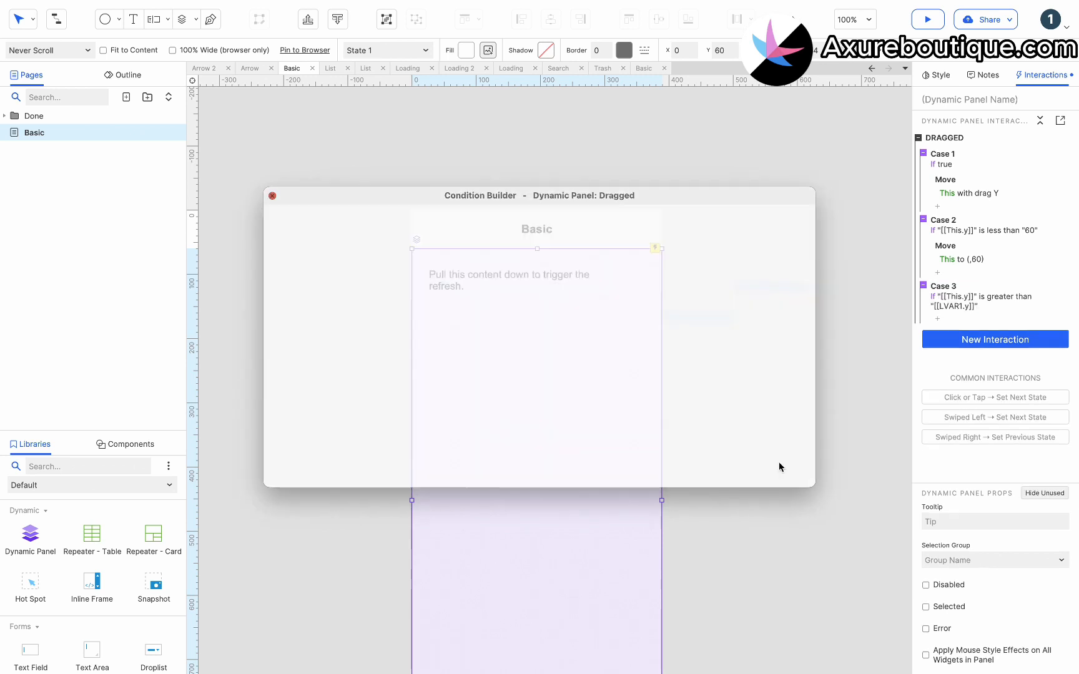
# Step: Add a Move action to Case 3 targeting This Widget, set it to To, and clear its X and Y values
pyautogui.click(940, 315)
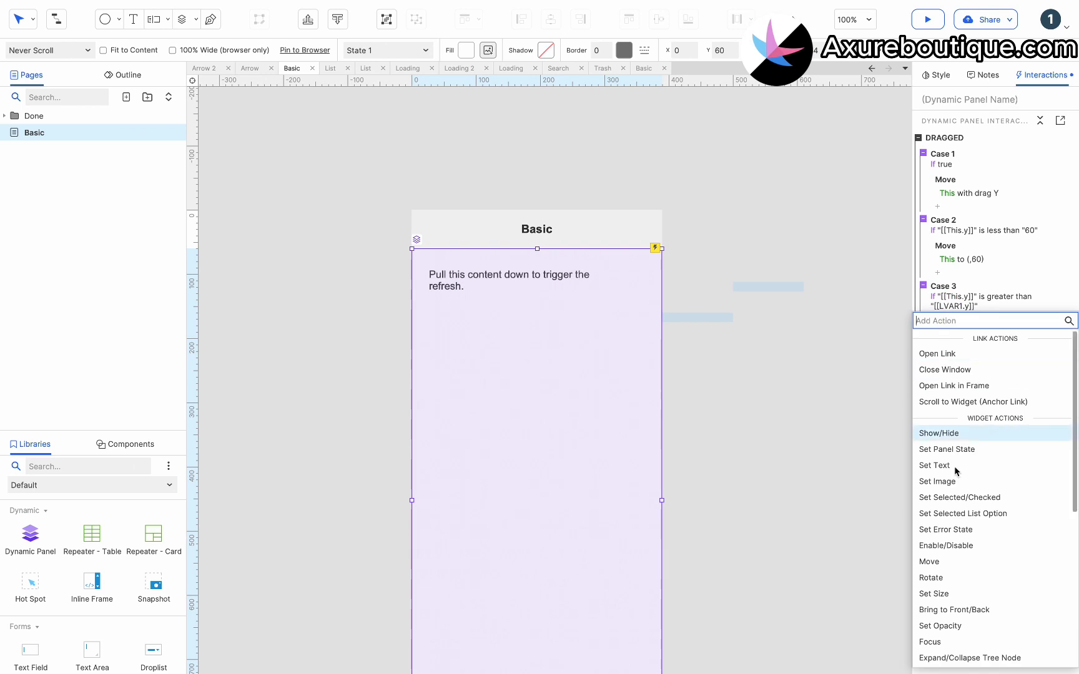
pyautogui.click(935, 562)
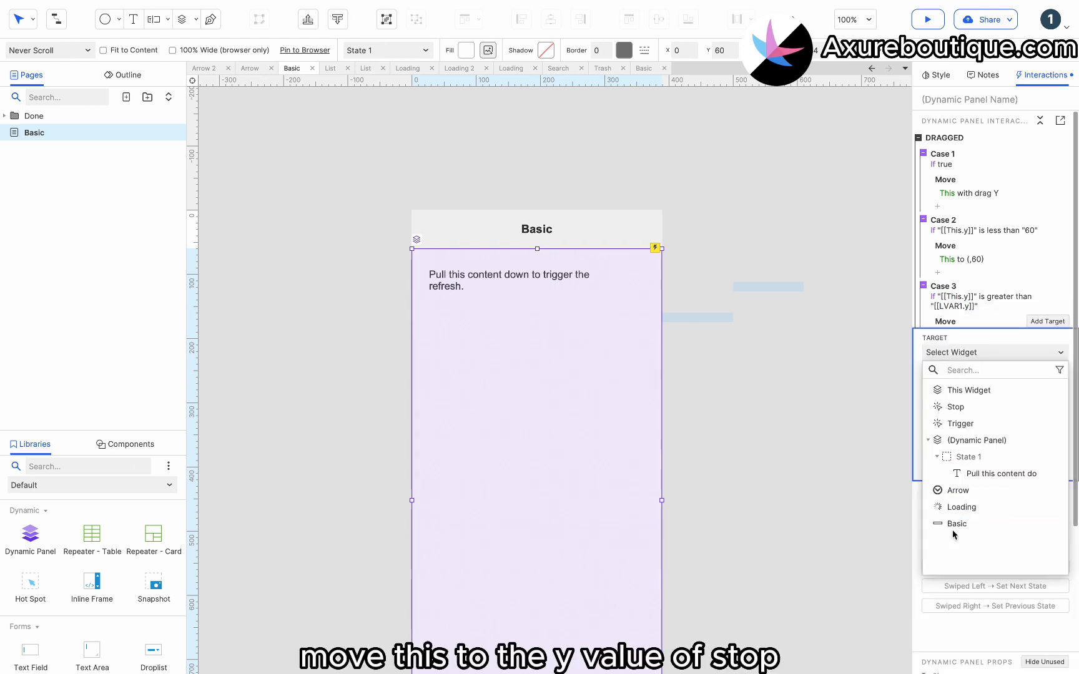
pyautogui.click(986, 389)
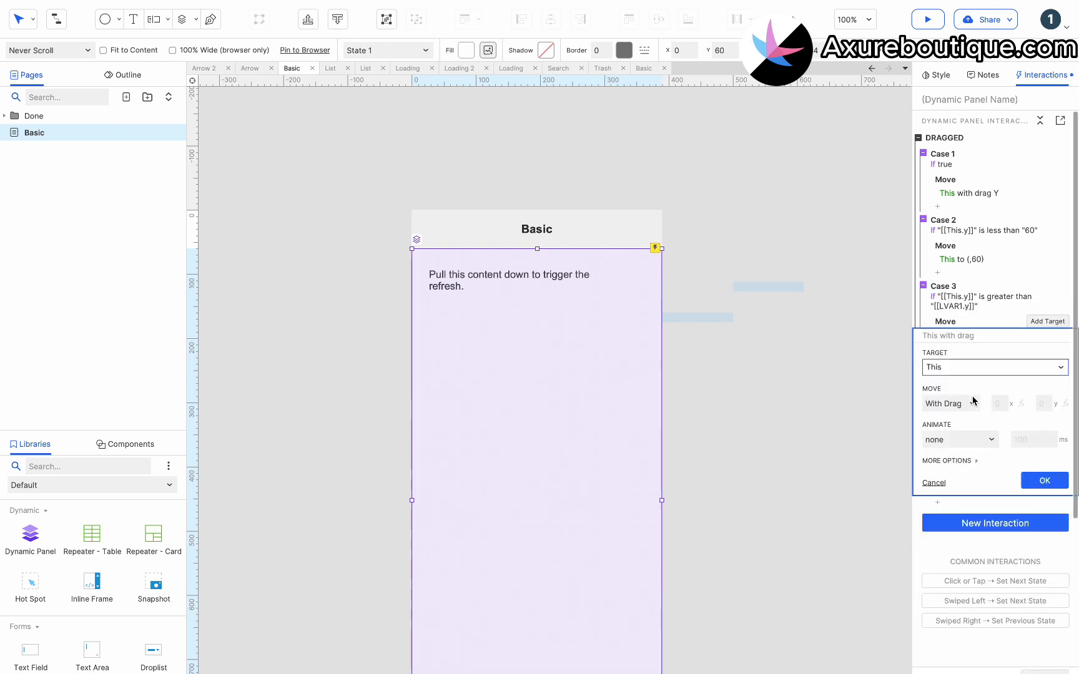
pyautogui.click(973, 401)
pyautogui.click(959, 419)
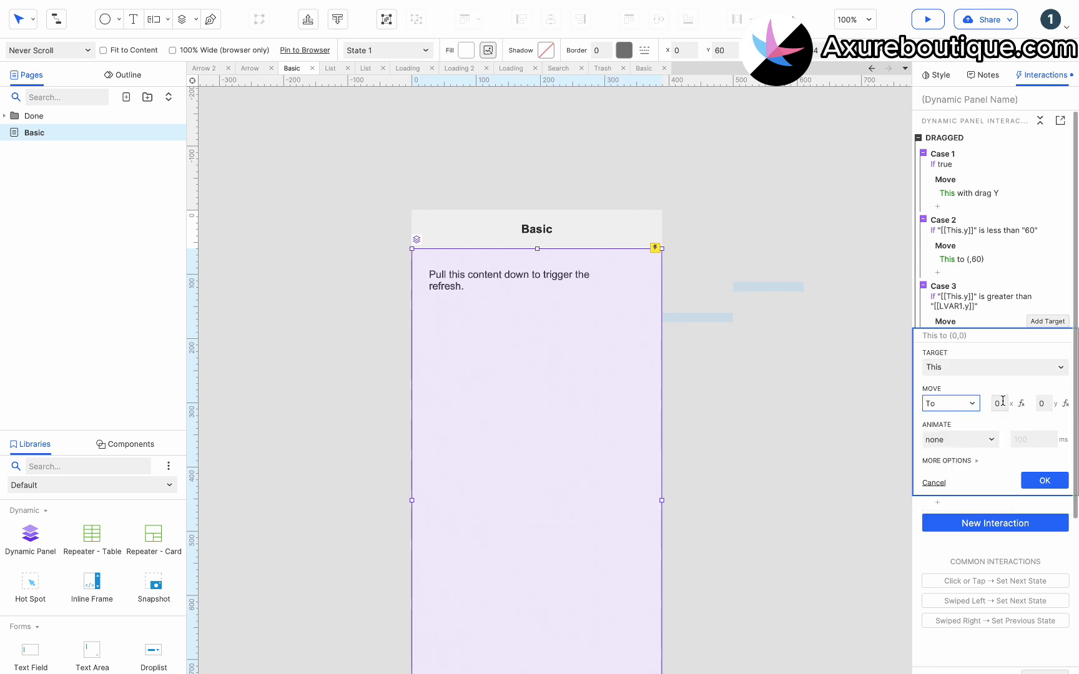
pyautogui.click(1003, 400)
pyautogui.click(1043, 404)
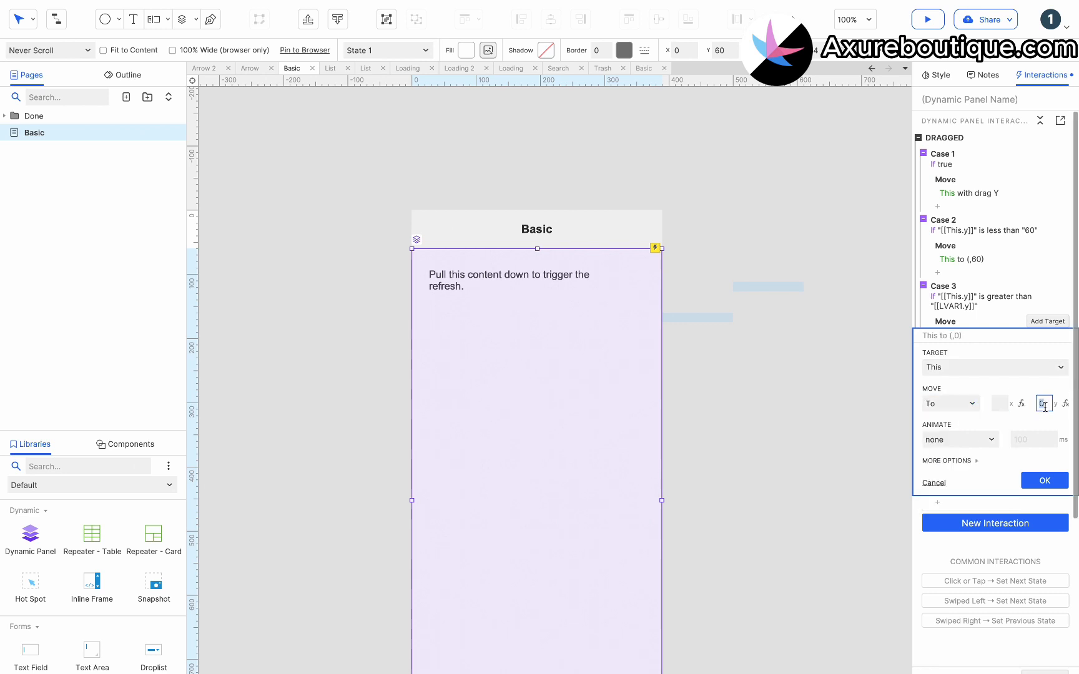
# Step: Create a local variable of type widget for the Move action's Y value, pointing to the Stop hot spot
pyautogui.click(1066, 404)
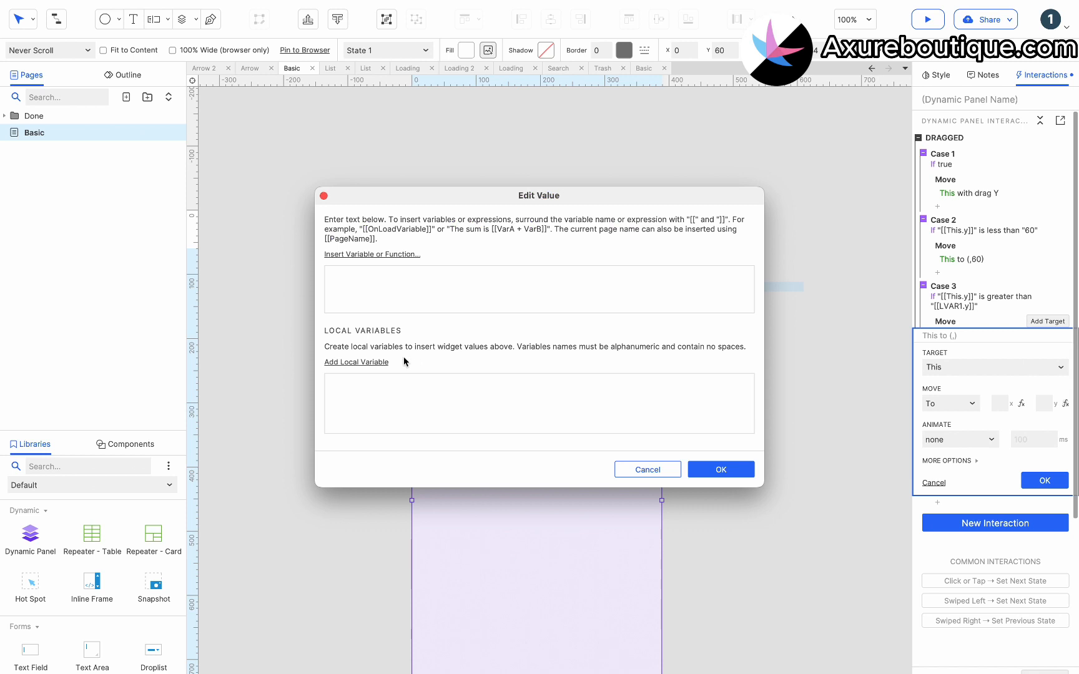
pyautogui.click(385, 364)
pyautogui.click(512, 395)
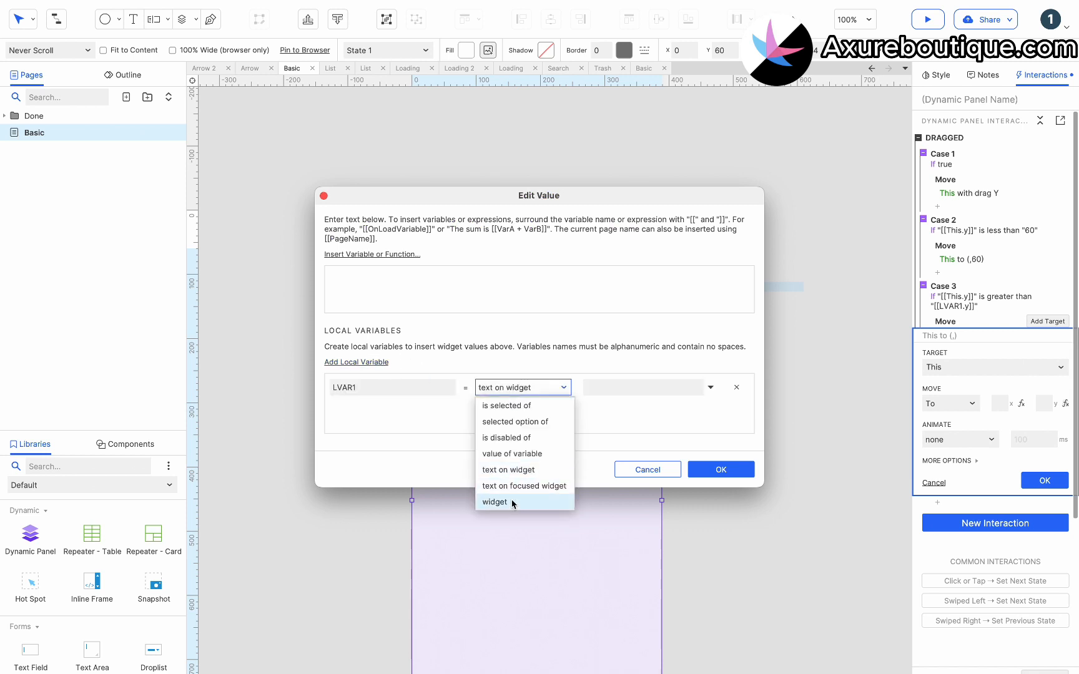
pyautogui.click(513, 501)
pyautogui.click(615, 388)
pyautogui.write('s')
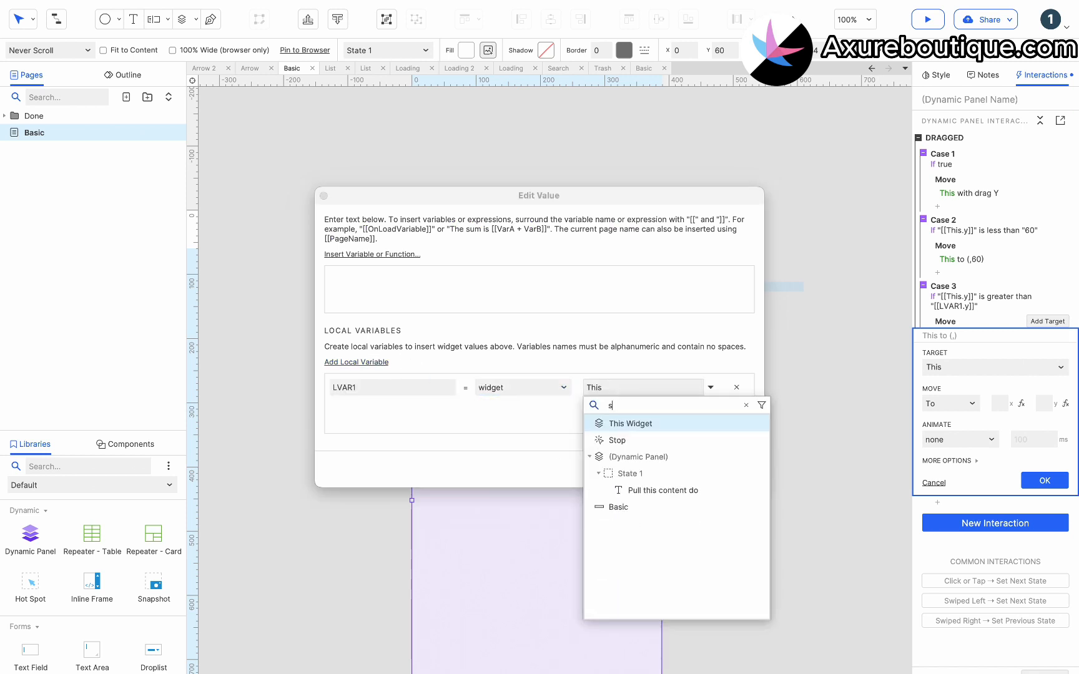
pyautogui.click(617, 439)
# Step: Set the Move action's Y value to the expression [[LVAR1.y]] and apply it
pyautogui.click(375, 254)
pyautogui.write('y')
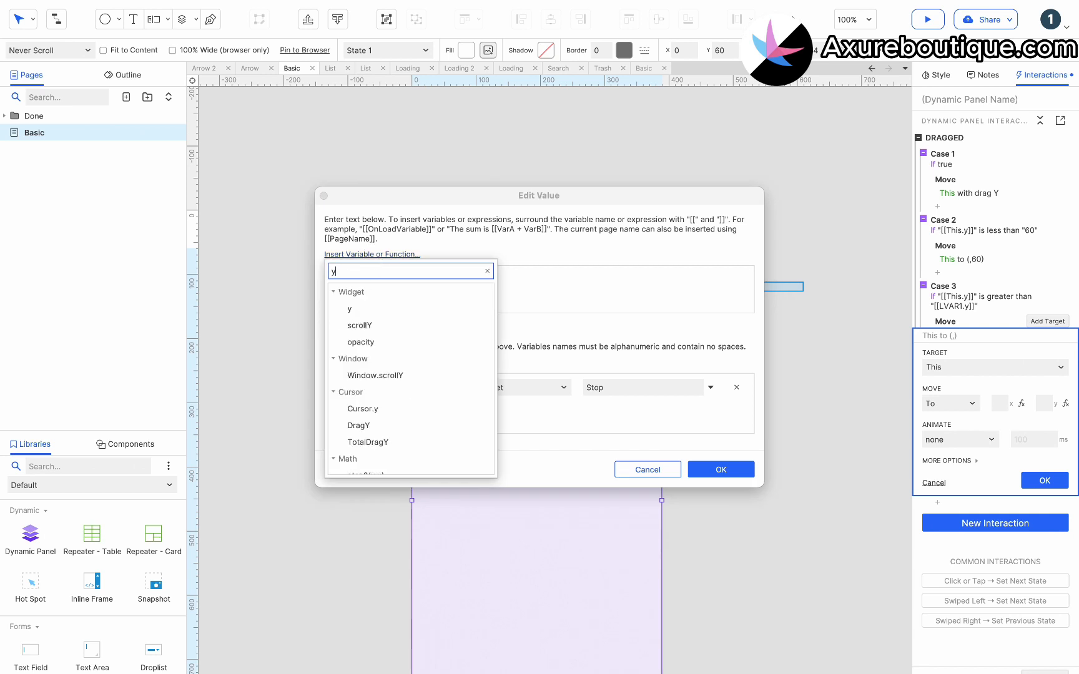
pyautogui.click(370, 308)
pyautogui.doubleClick(342, 388)
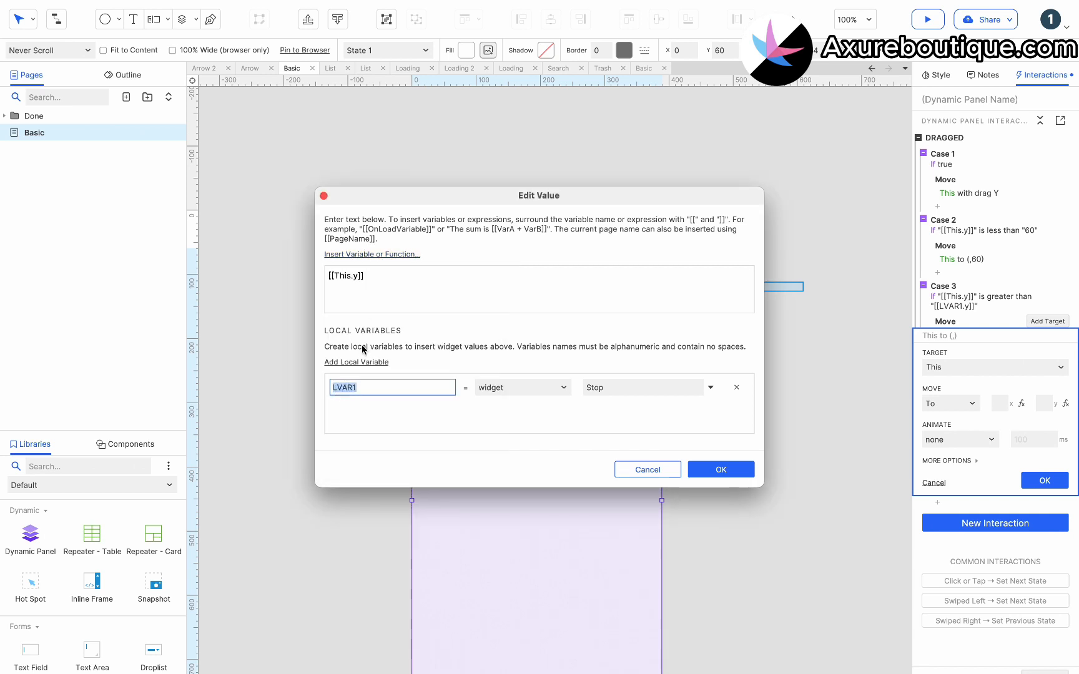
pyautogui.click(348, 275)
pyautogui.moveTo(350, 276); pyautogui.dragTo(335, 275)
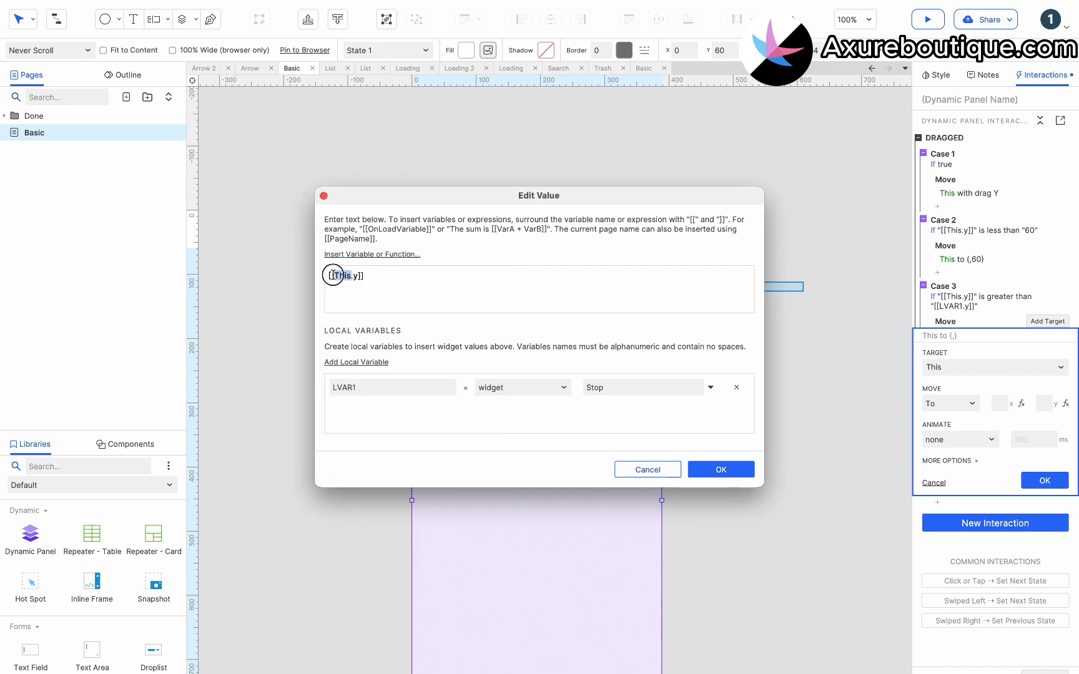
pyautogui.click(710, 471)
# Step: Give Case 3's Move action a linear 100 ms animation and confirm the action
pyautogui.click(962, 440)
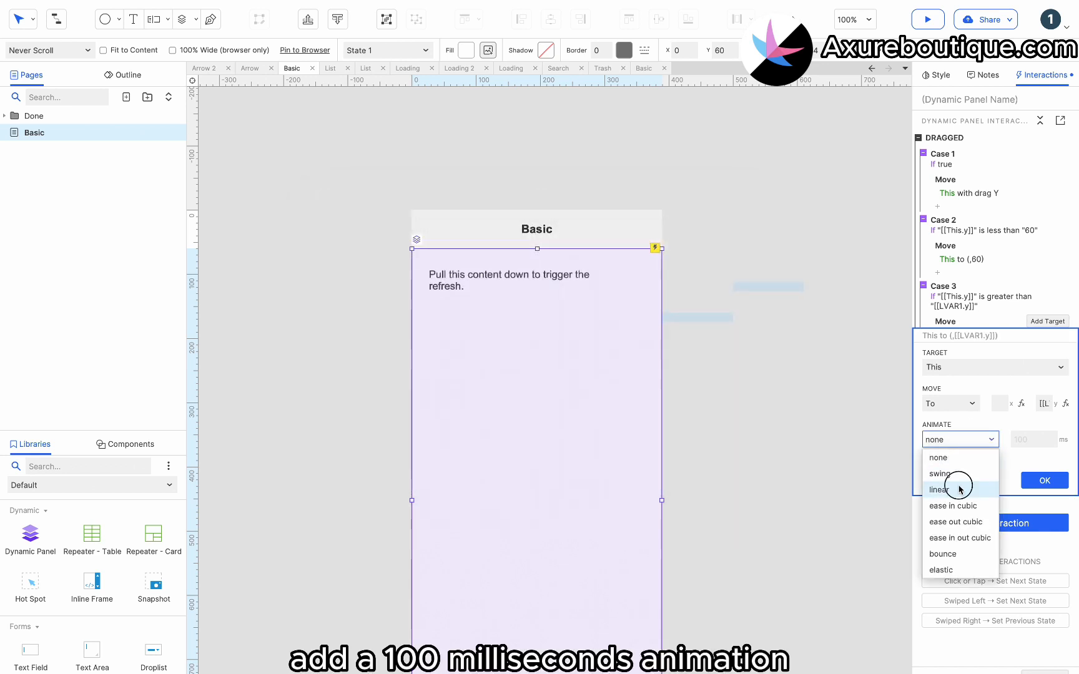
pyautogui.click(959, 485)
pyautogui.click(1045, 480)
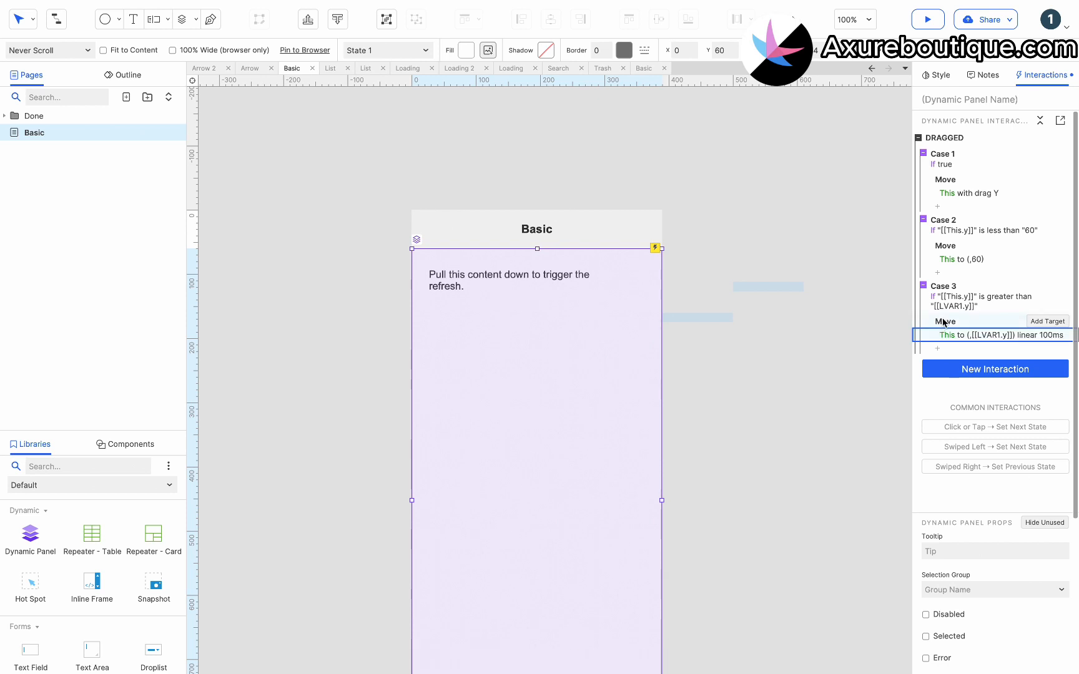
# Step: Relocate Case 3 from the Dragged event to a new Drag Dropped event on the dynamic panel
pyautogui.click(947, 290)
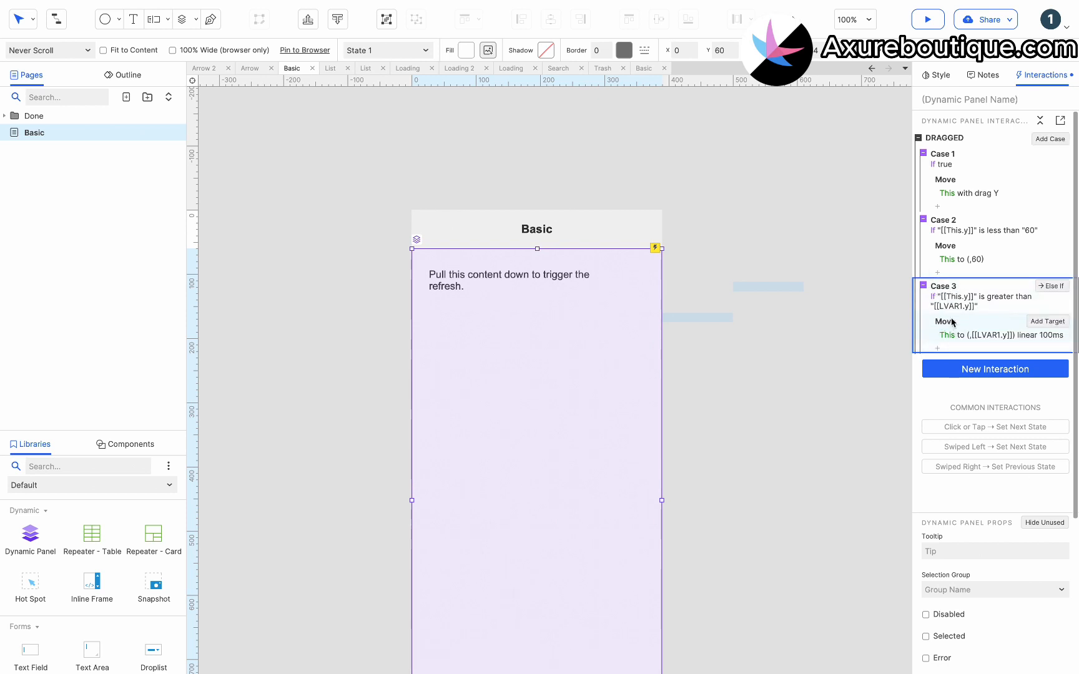
pyautogui.press('Delete')
pyautogui.click(964, 292)
pyautogui.scroll(-5, 993, 439)
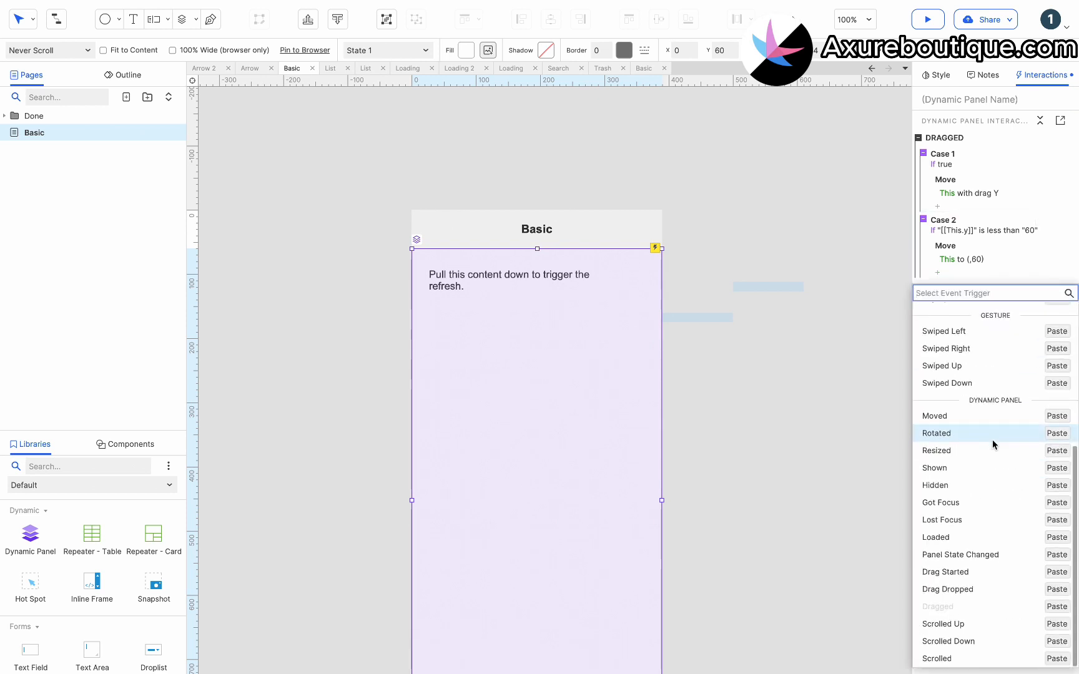
pyautogui.click(1057, 589)
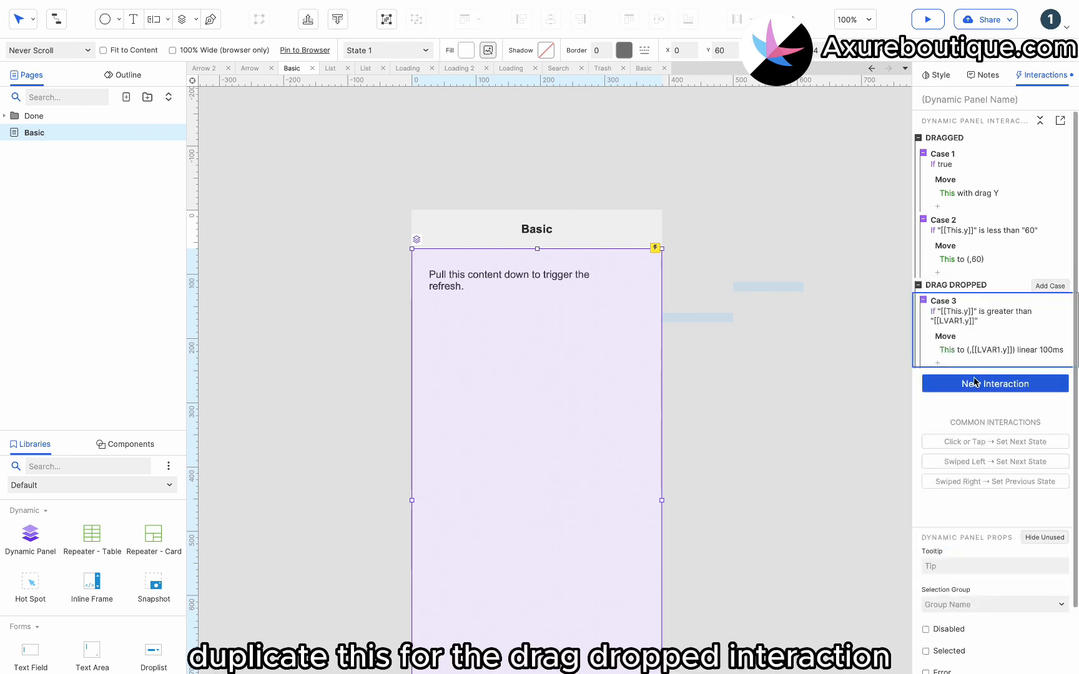
# Step: Add a Wait action of 2000 ms after the Move action in the Drag Dropped case
pyautogui.click(939, 366)
pyautogui.scroll(-3, 964, 491)
pyautogui.scroll(-3, 961, 490)
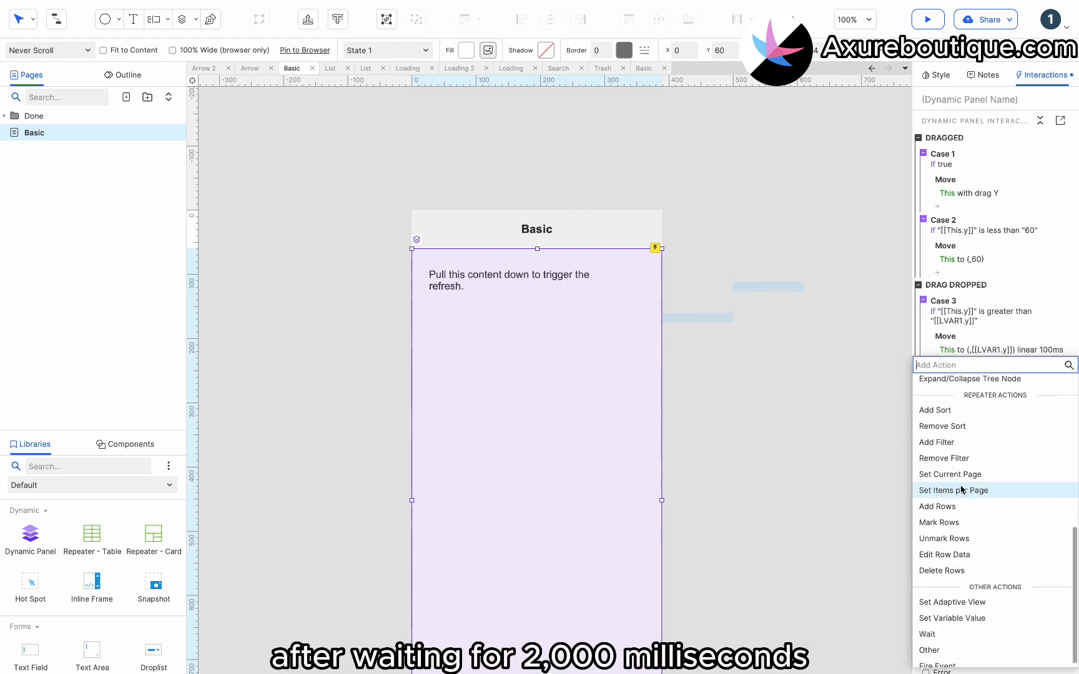
pyautogui.click(935, 628)
pyautogui.doubleClick(967, 412)
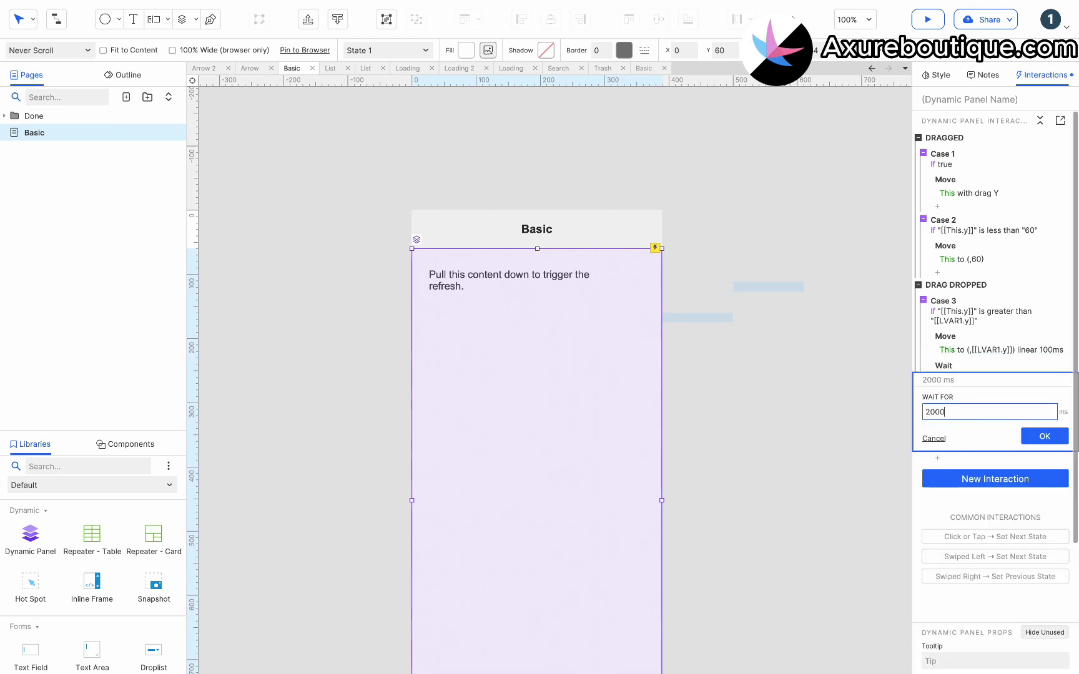
pyautogui.click(1042, 439)
# Step: Paste a Move This to (,60) action after the Wait and give it a linear 100 ms animation
pyautogui.click(956, 367)
pyautogui.press('super+v')
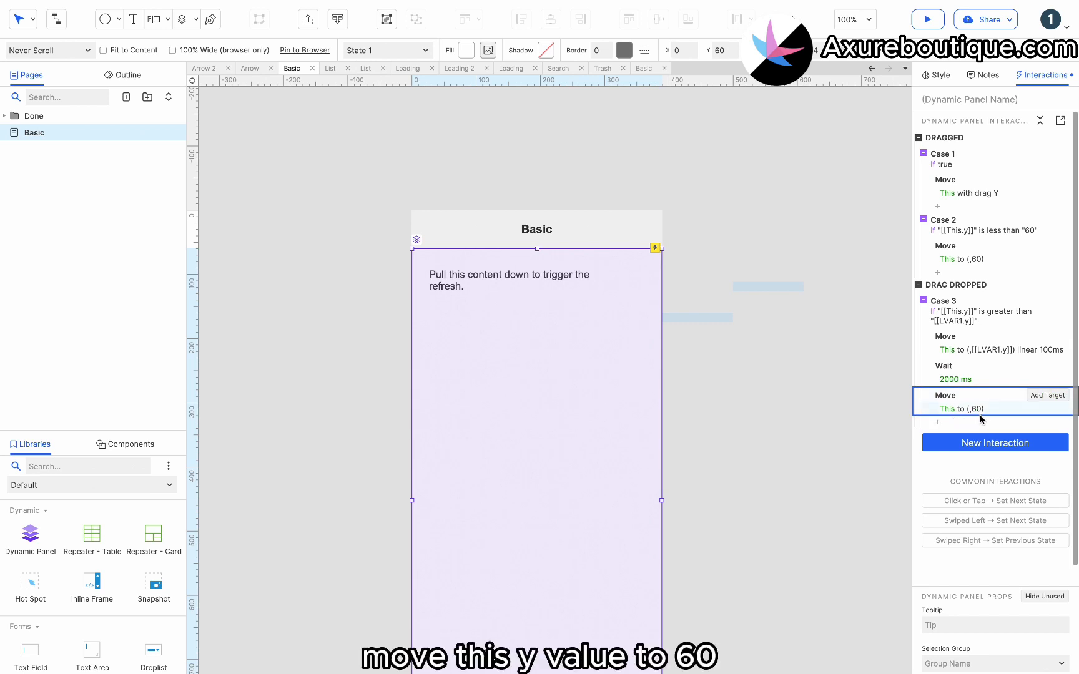
pyautogui.click(969, 411)
pyautogui.click(958, 512)
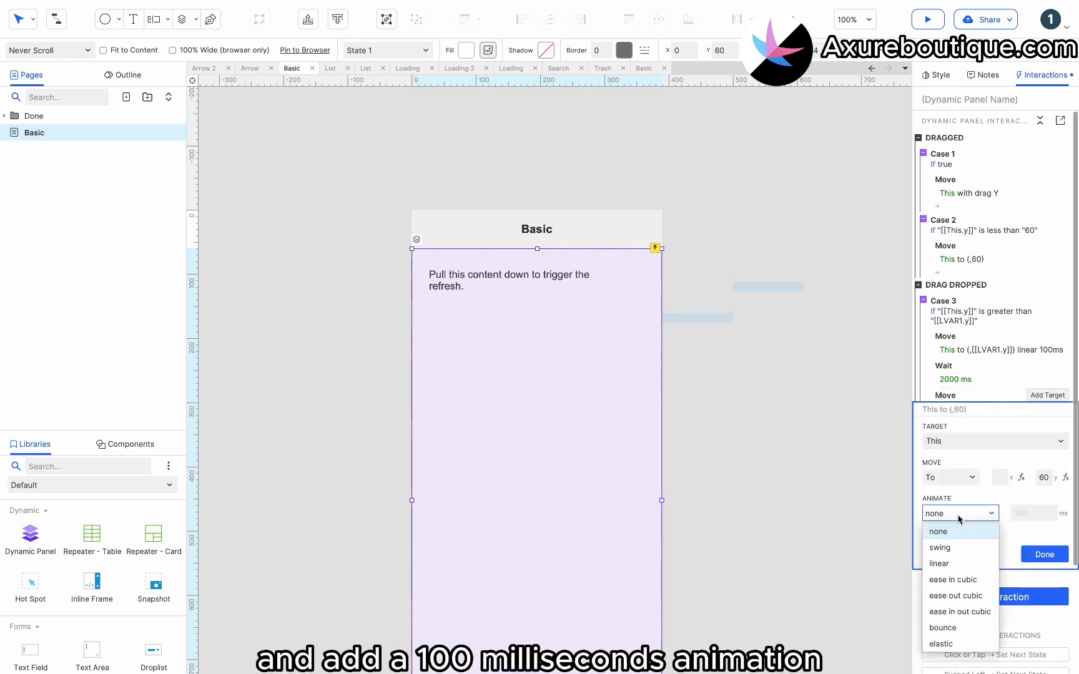
pyautogui.click(962, 566)
pyautogui.click(1037, 555)
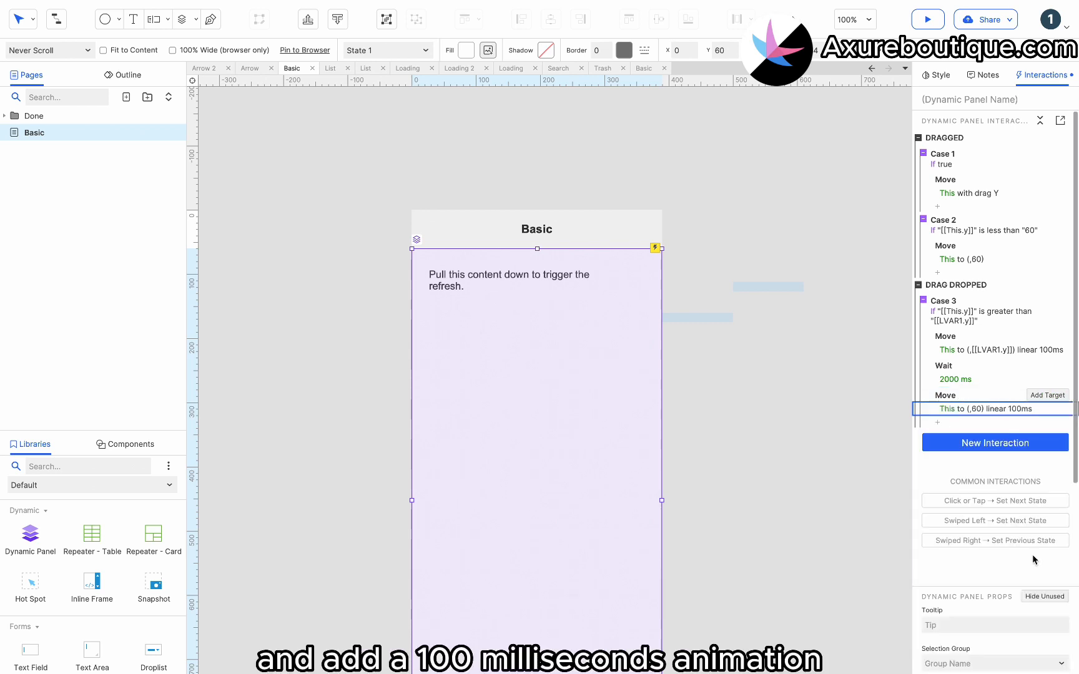
# Step: Add a Show/Hide action that shows Loading at the end of the Drag Dropped case
pyautogui.click(940, 422)
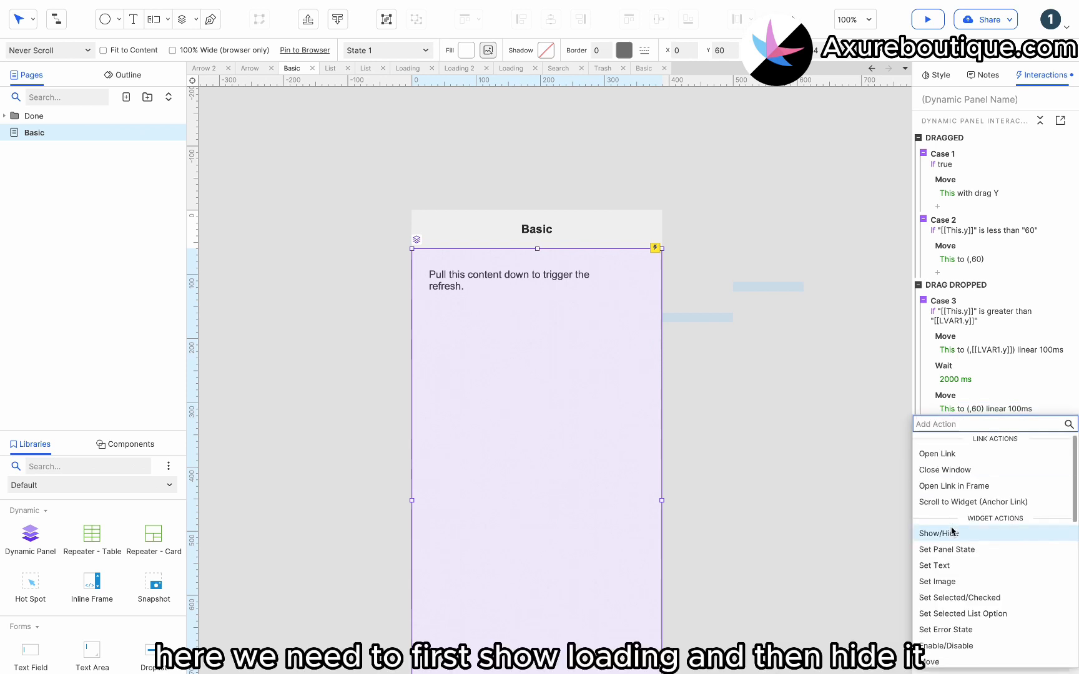
pyautogui.click(950, 534)
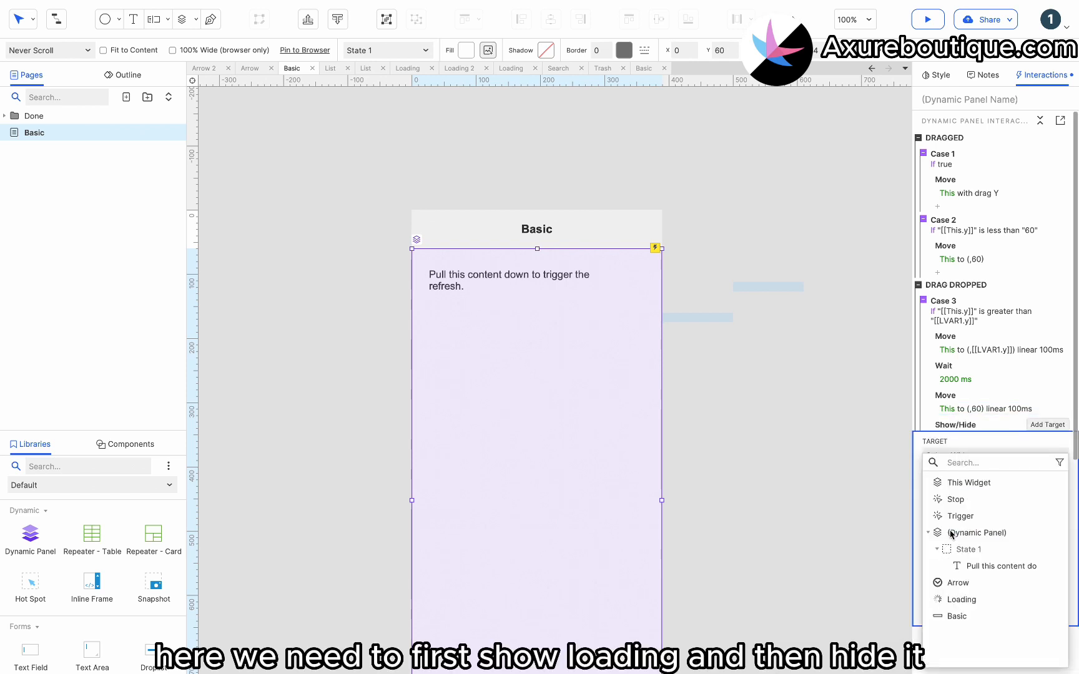
pyautogui.click(944, 599)
pyautogui.click(1044, 590)
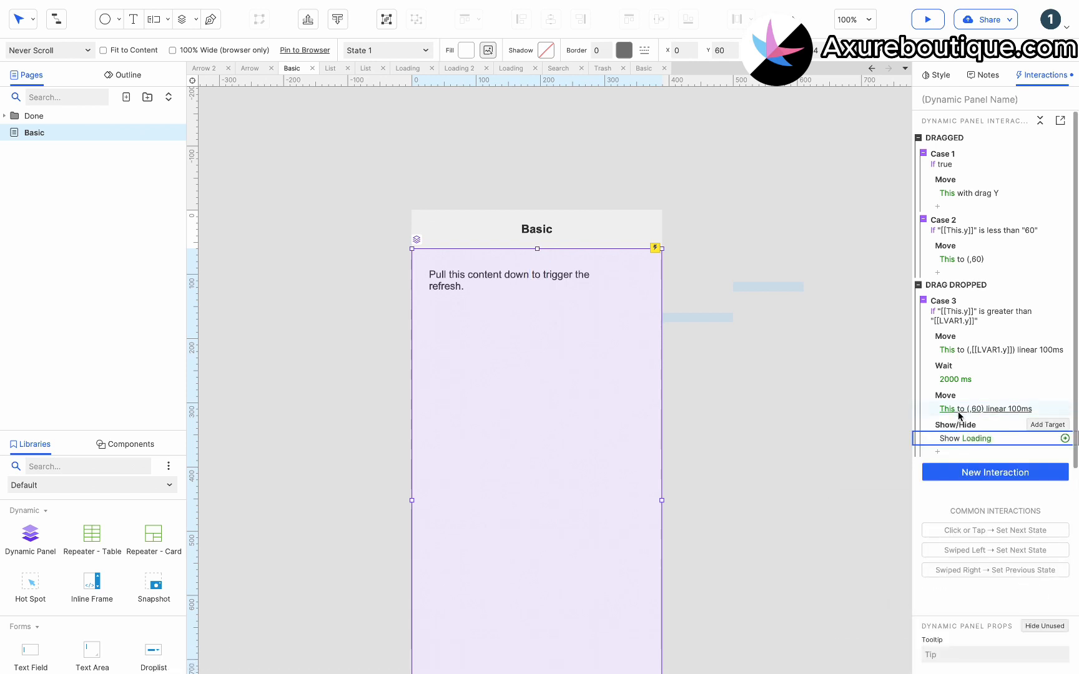
# Step: Duplicate the Show Loading action and place one copy first in the Drag Dropped case, before the Move action
pyautogui.click(959, 429)
pyautogui.press('super+c')
pyautogui.press('super+v')
pyautogui.moveTo(959, 430); pyautogui.dragTo(954, 325)
# Step: Change the final Show/Hide action of the Drag Dropped case to hide Loading
pyautogui.click(964, 468)
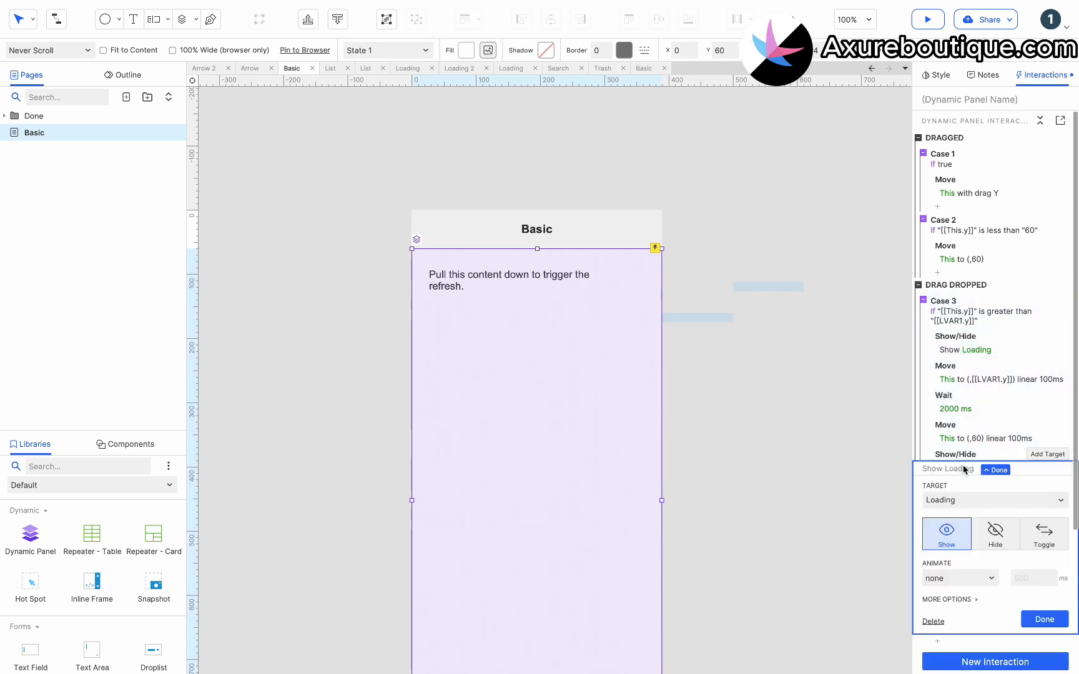
pyautogui.click(988, 529)
pyautogui.click(1030, 621)
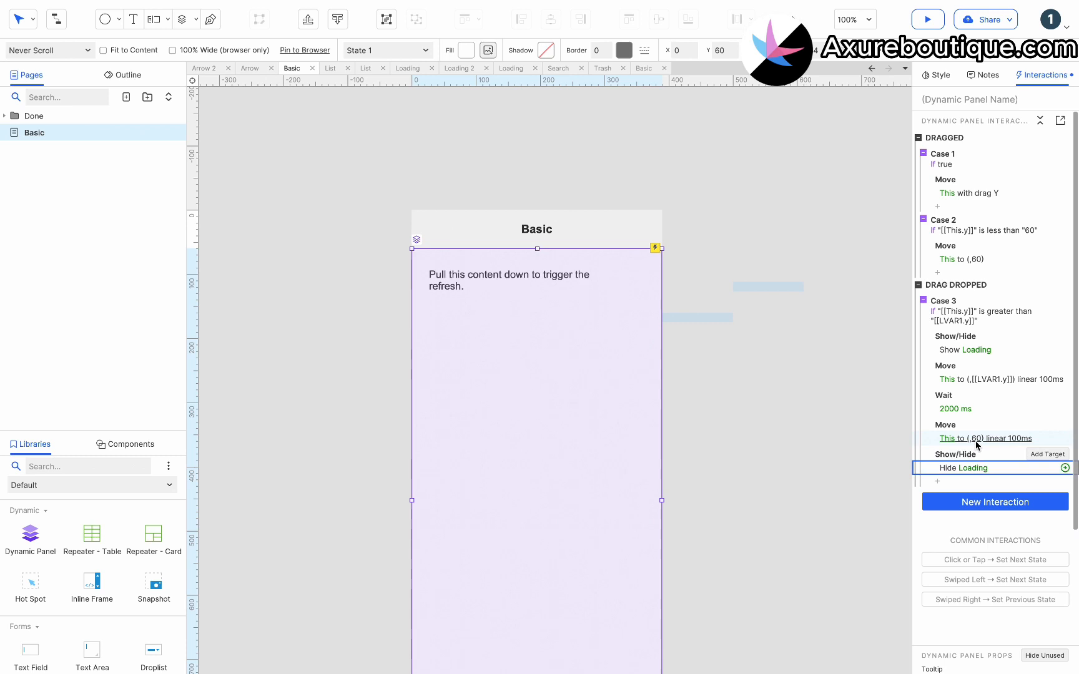
# Step: Add a Show/Hide action to the Dragged event's Case 1 that shows Arrow
pyautogui.click(937, 206)
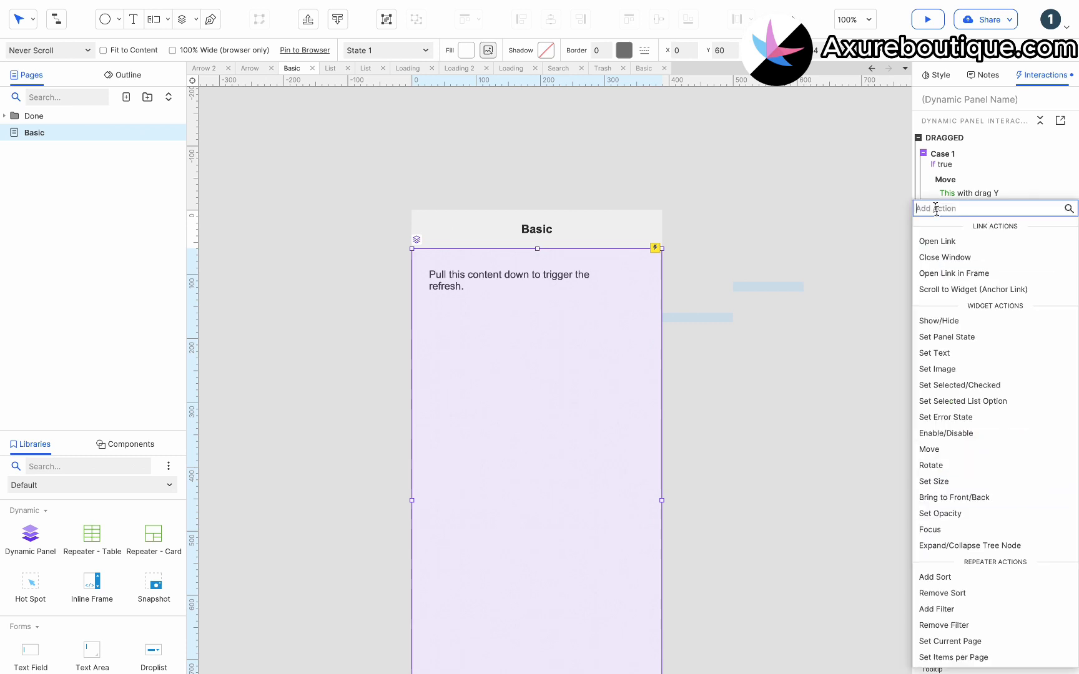
pyautogui.click(952, 321)
pyautogui.click(958, 377)
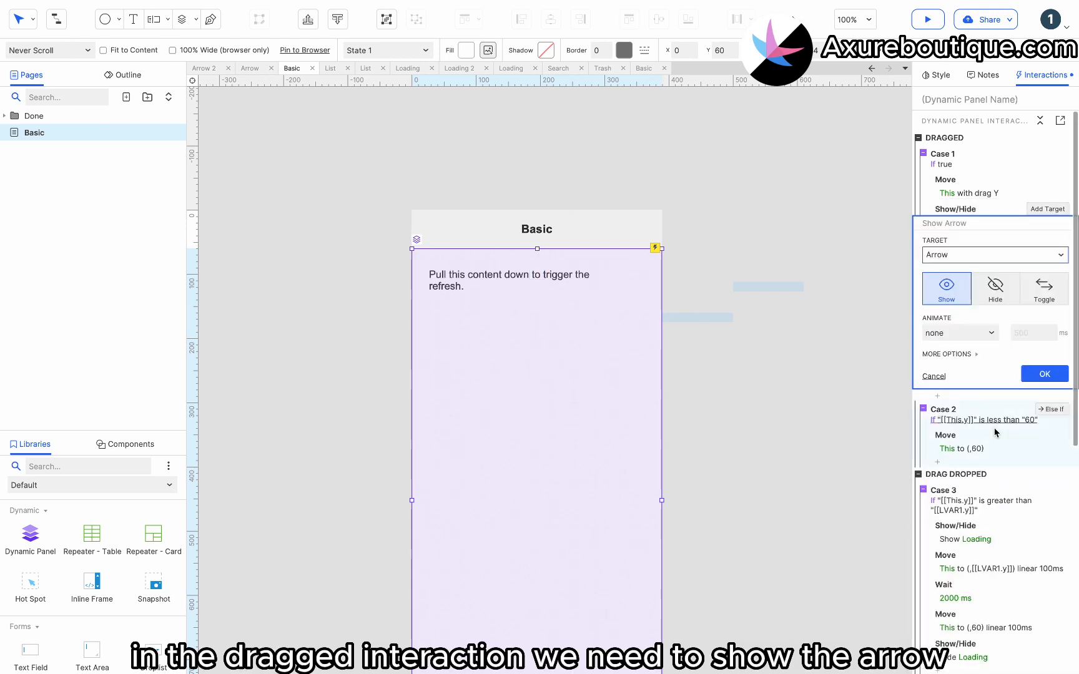
pyautogui.click(1039, 381)
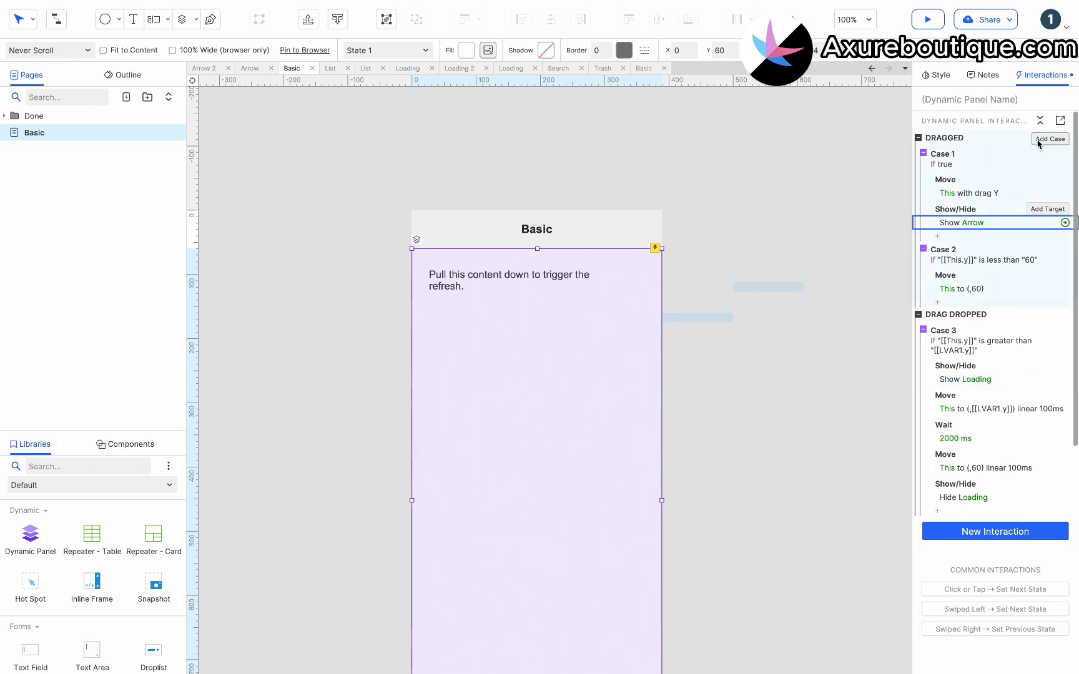
# Step: Copy the Drag Dropped Case 3 into the Dragged event and delete all actions from the copy
pyautogui.click(963, 331)
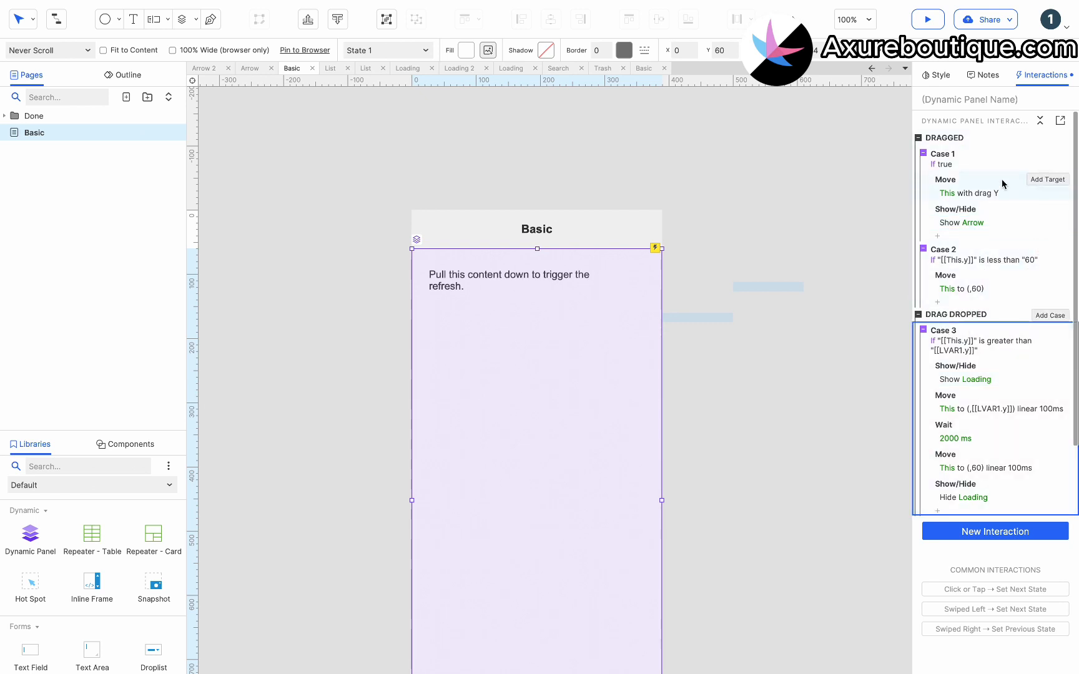
pyautogui.click(1012, 143)
pyautogui.press('super+v')
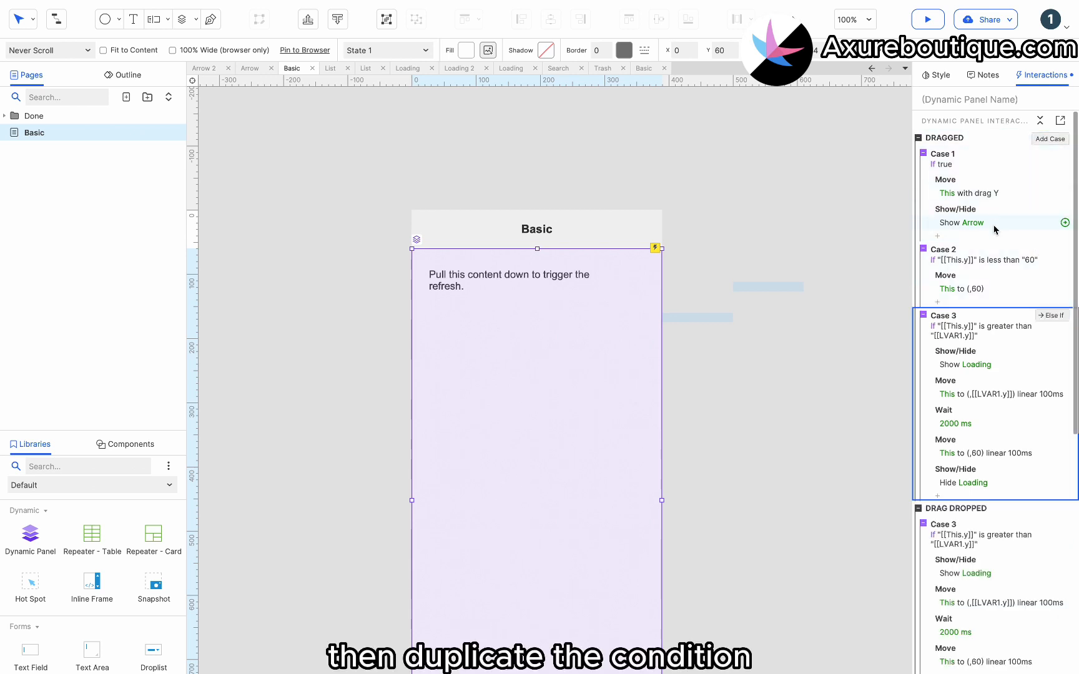
pyautogui.click(964, 351)
pyautogui.keyDown('shift'); pyautogui.click(965, 472); pyautogui.keyUp('shift')
pyautogui.press('Delete')
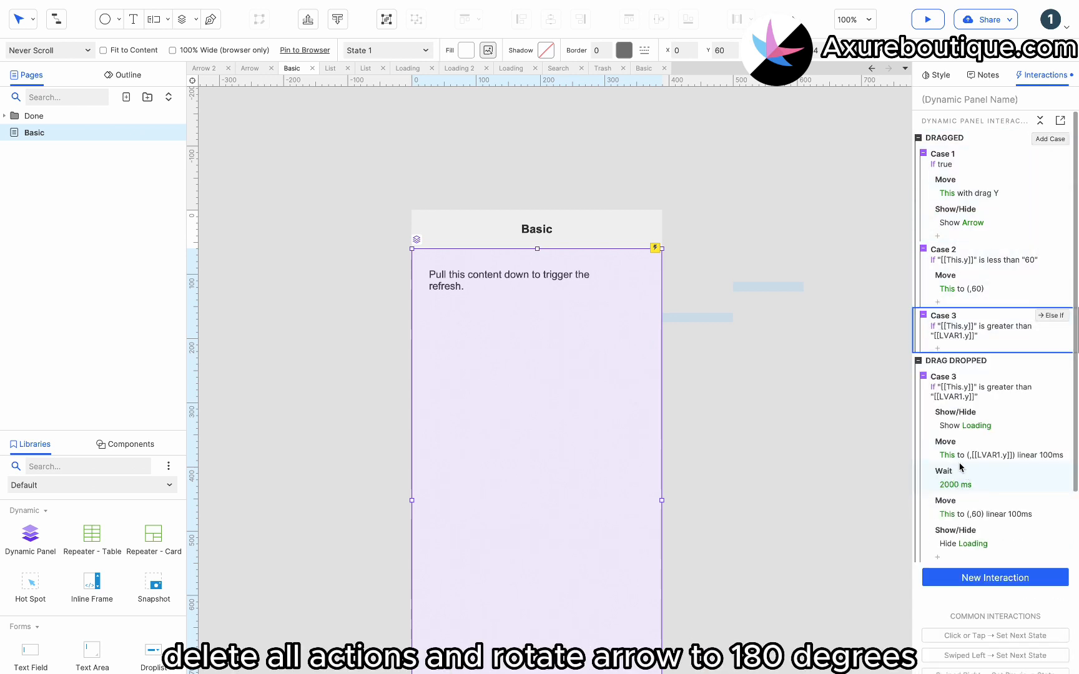
# Step: Add a Rotate action to the Dragged event's Case 3 that turns Arrow clockwise to 180° with a linear 200 ms animation
pyautogui.click(940, 351)
pyautogui.write('rota')
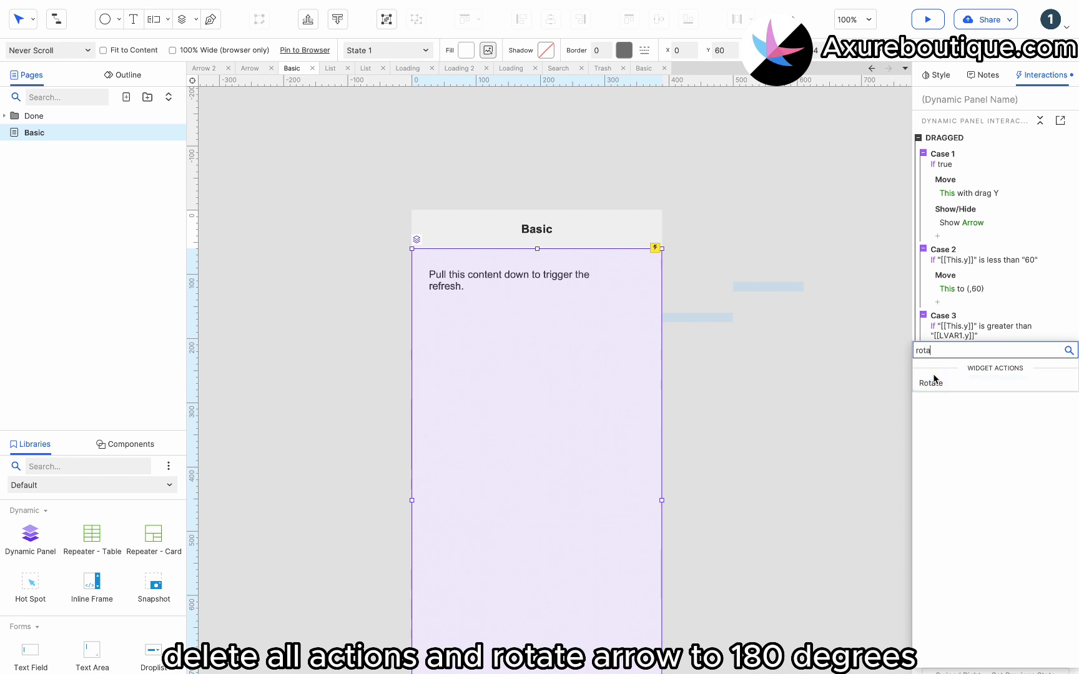
pyautogui.click(932, 377)
pyautogui.click(980, 521)
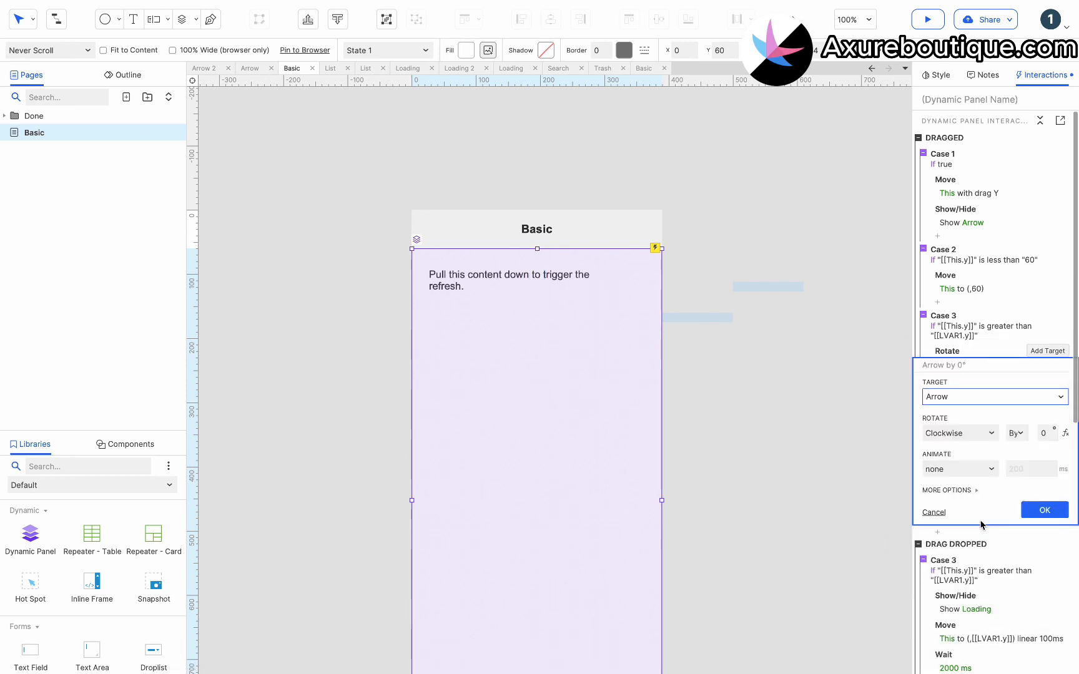
pyautogui.click(1012, 437)
pyautogui.click(1014, 468)
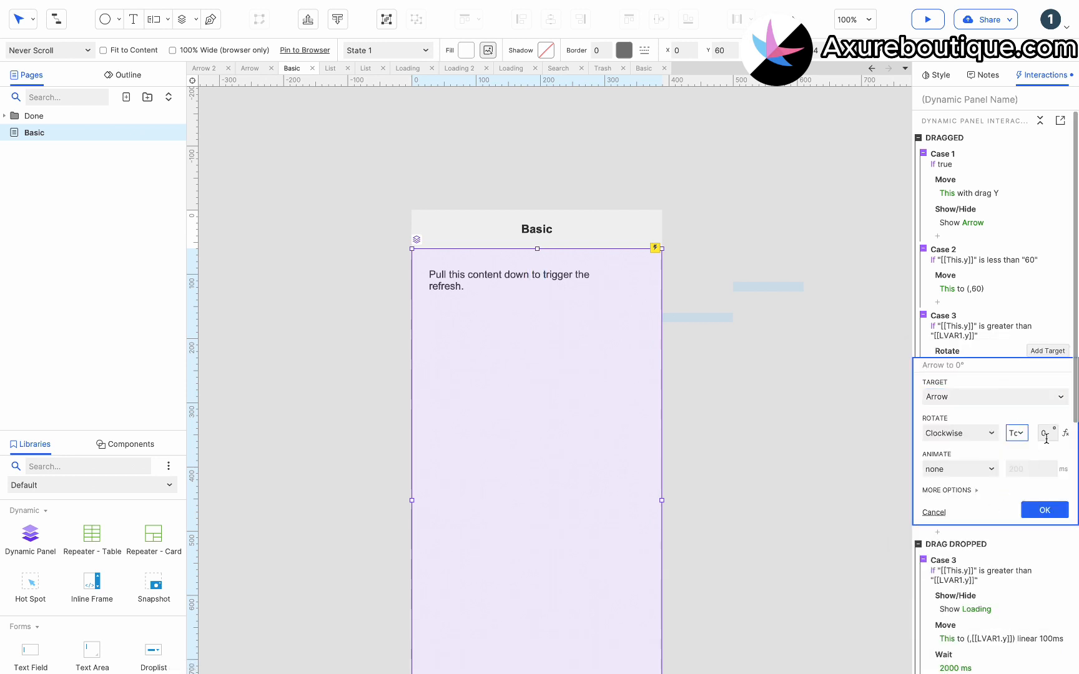
pyautogui.click(1046, 436)
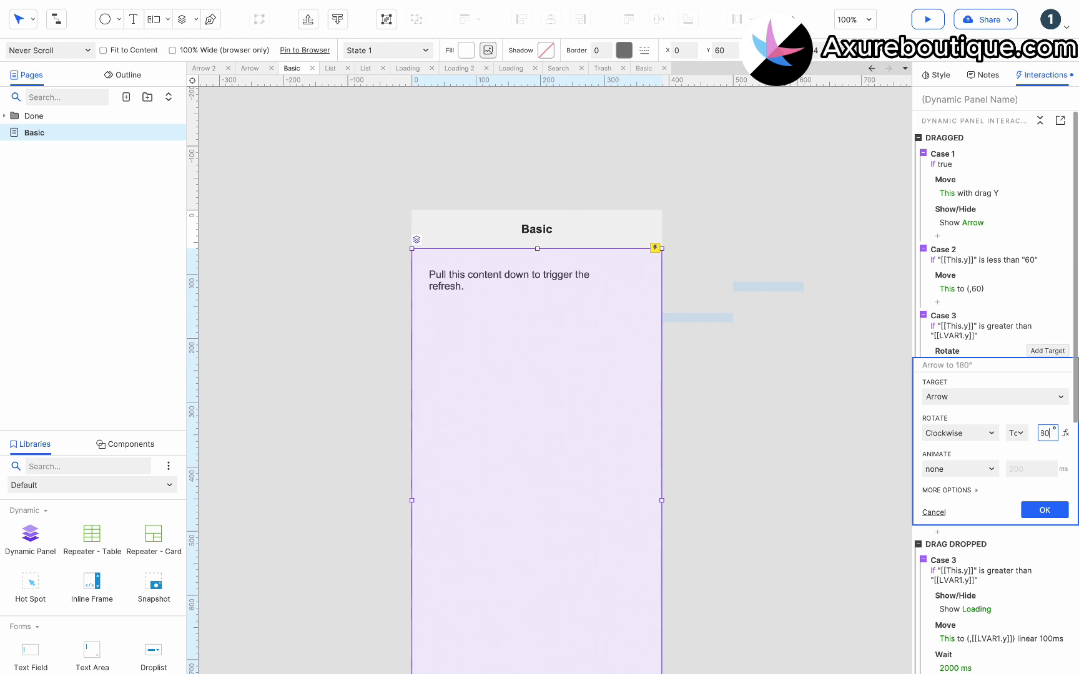
pyautogui.click(978, 472)
pyautogui.click(963, 517)
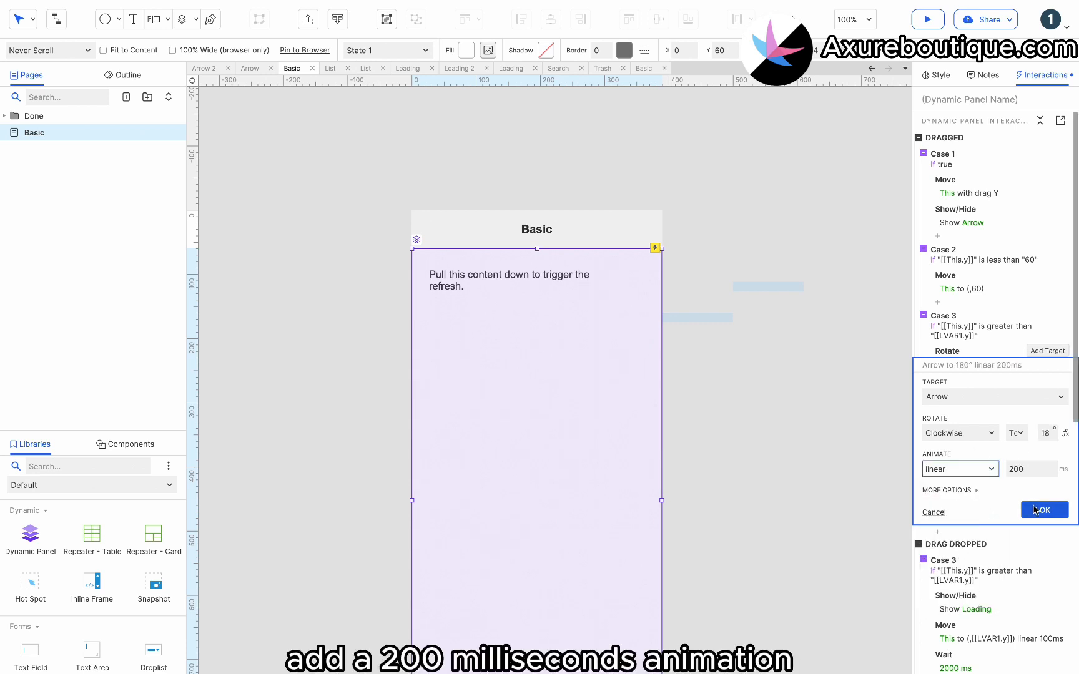
pyautogui.click(1040, 510)
# Step: Duplicate the Dragged event's Case 3 and change the copy's condition to [[This.y]] is less than [[LVAR1.y]]
pyautogui.click(978, 315)
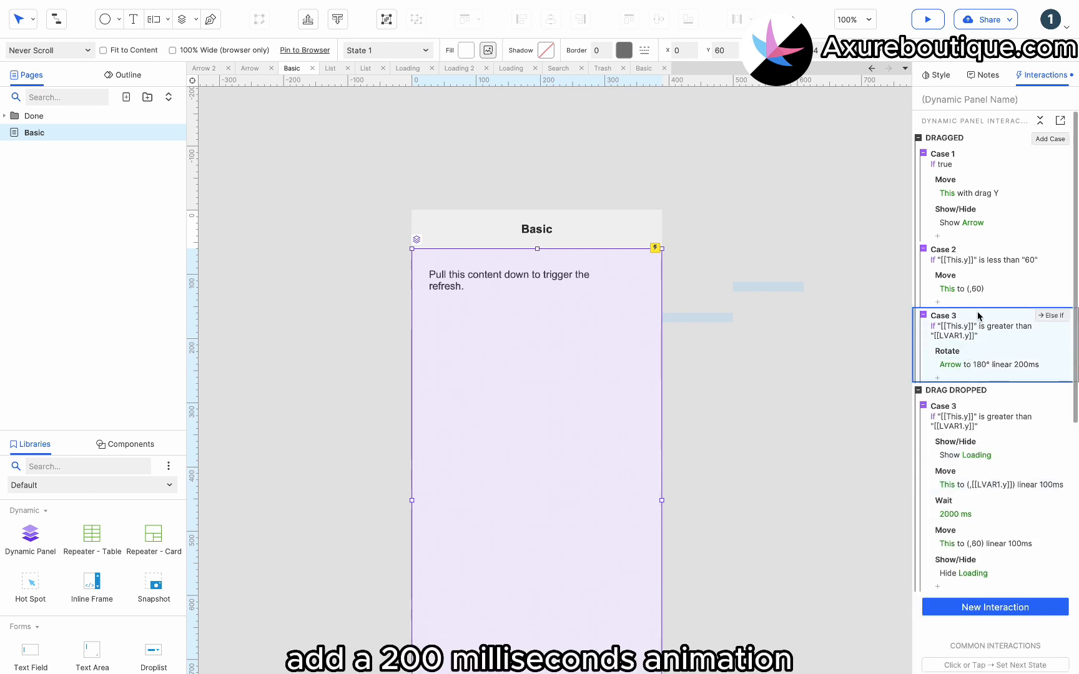
pyautogui.press('super+d')
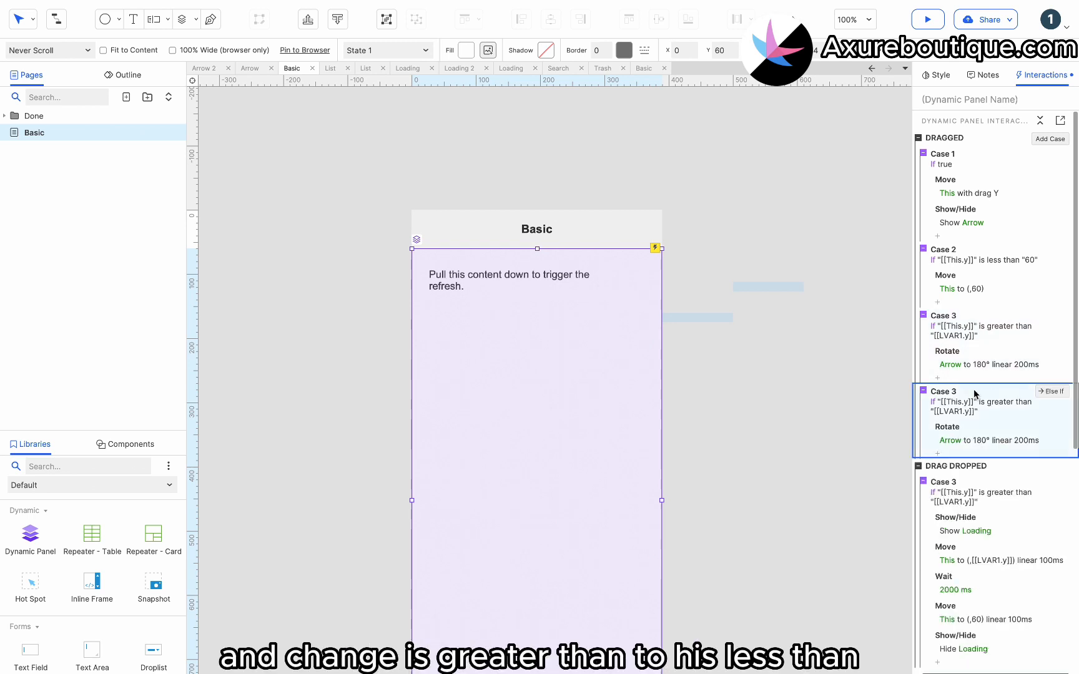
pyautogui.click(978, 406)
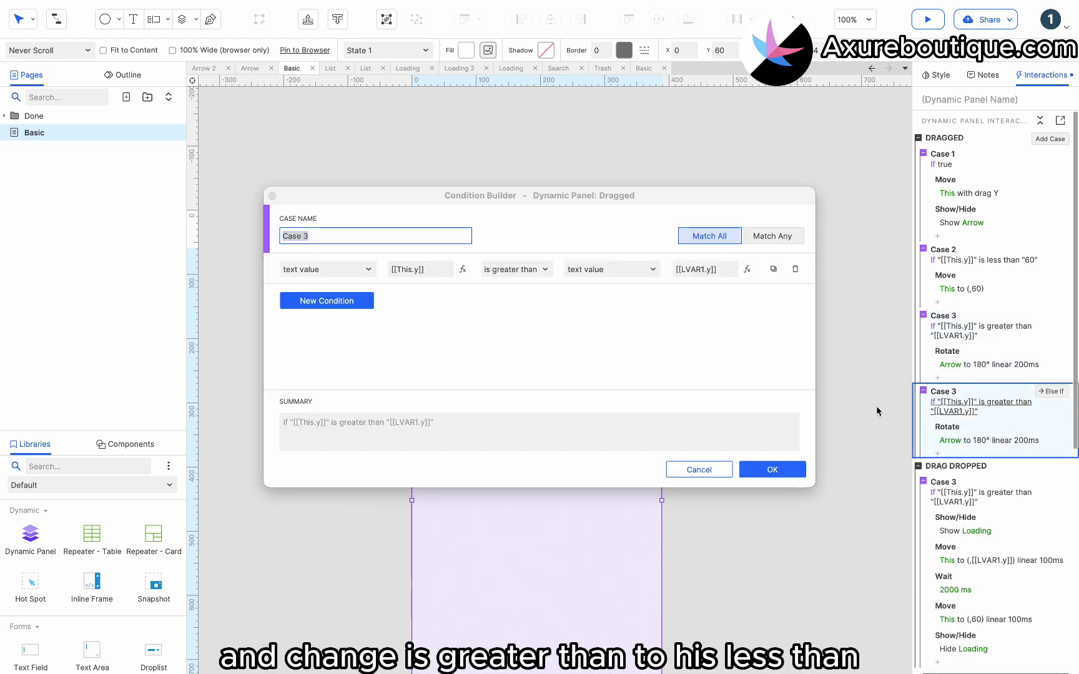
pyautogui.click(511, 274)
pyautogui.click(527, 353)
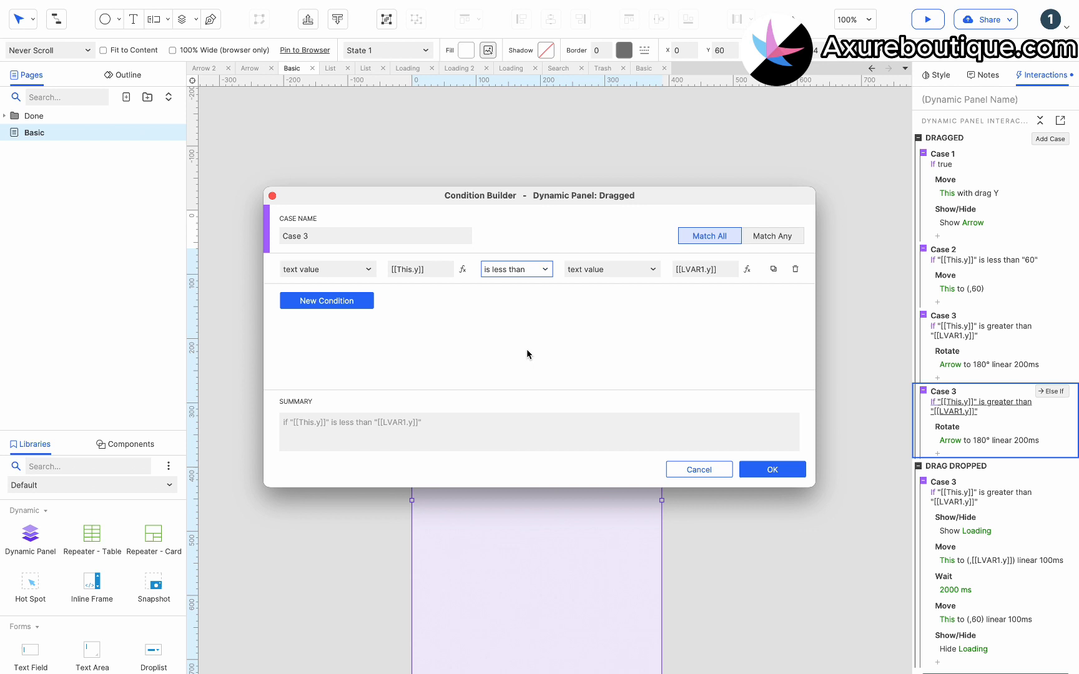
pyautogui.click(773, 467)
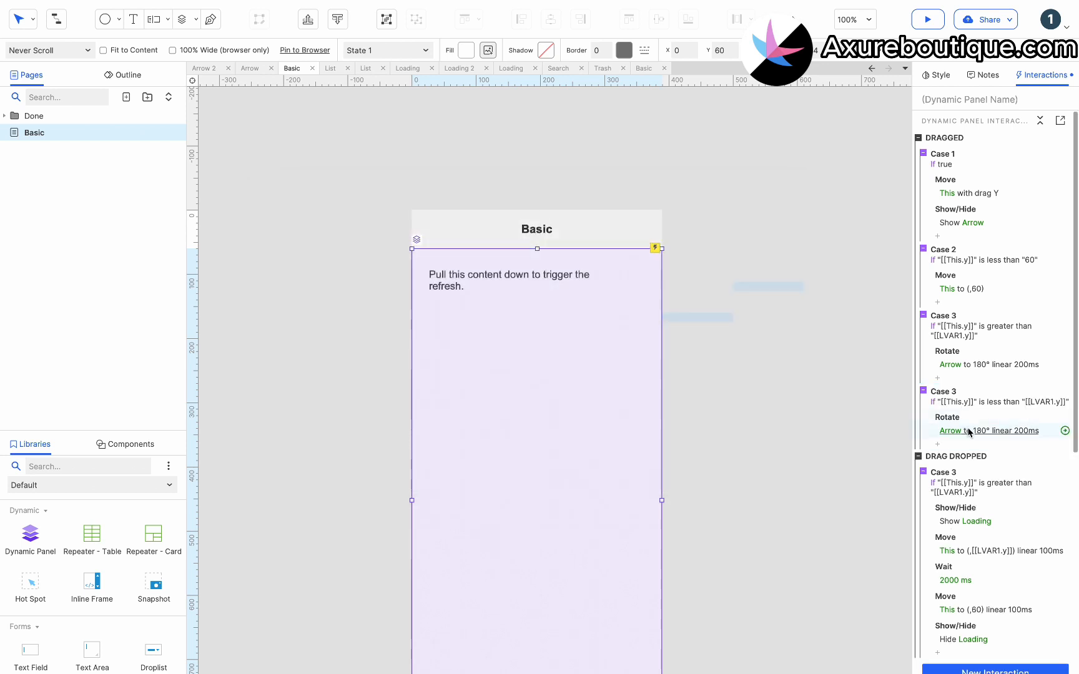
# Step: Set the Arrow rotation in the duplicated Dragged case to 0°
pyautogui.click(970, 430)
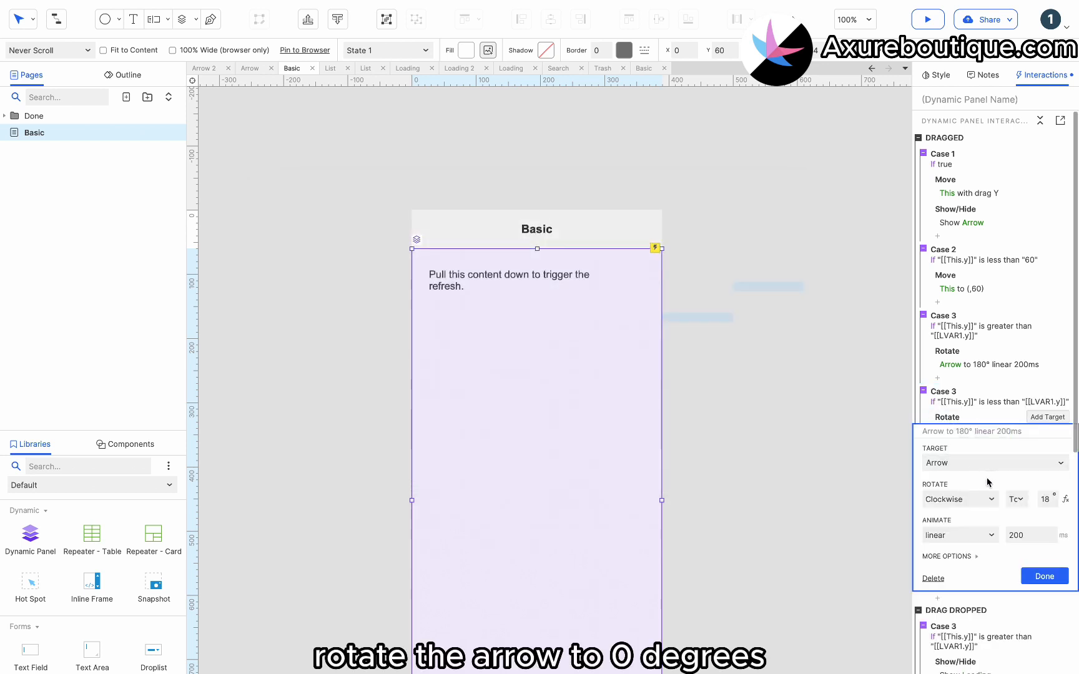
pyautogui.click(1048, 499)
pyautogui.write('0')
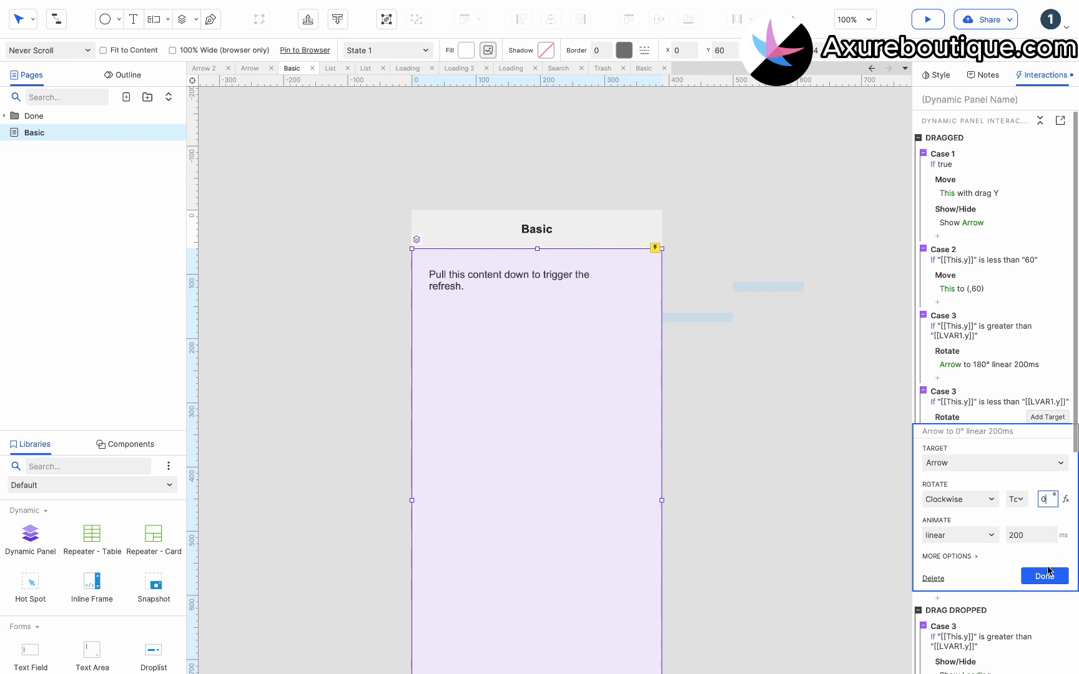
pyautogui.click(1048, 575)
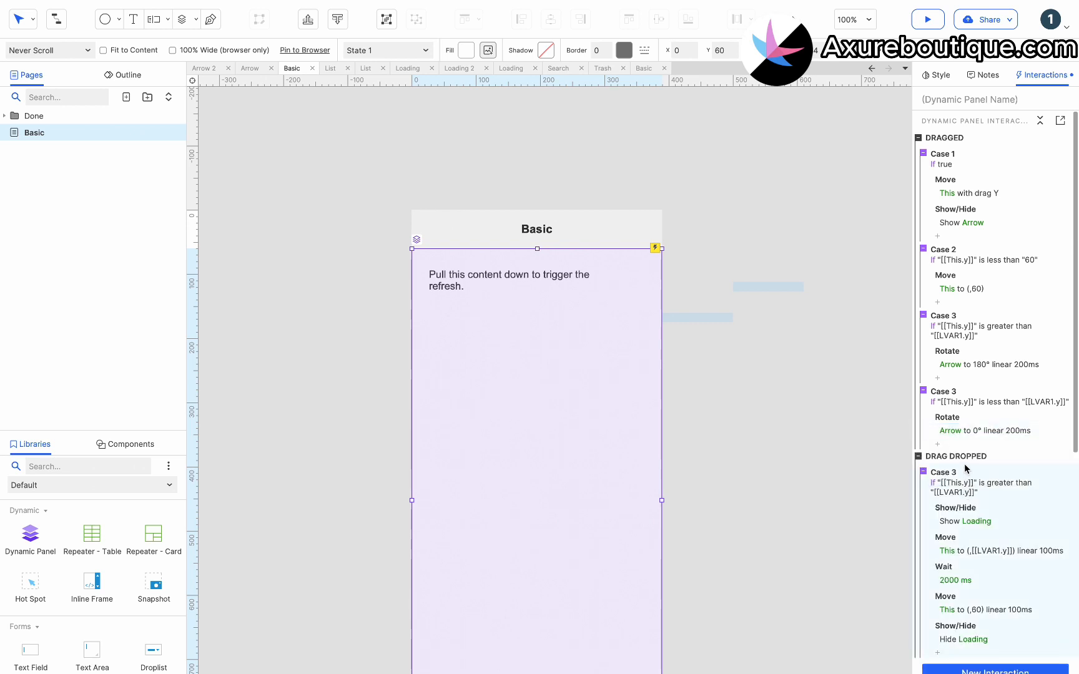
# Step: Add a Show/Hide action that hides Arrow to the Drag Dropped case and place it right after Show Loading
pyautogui.scroll(-2, 955, 500)
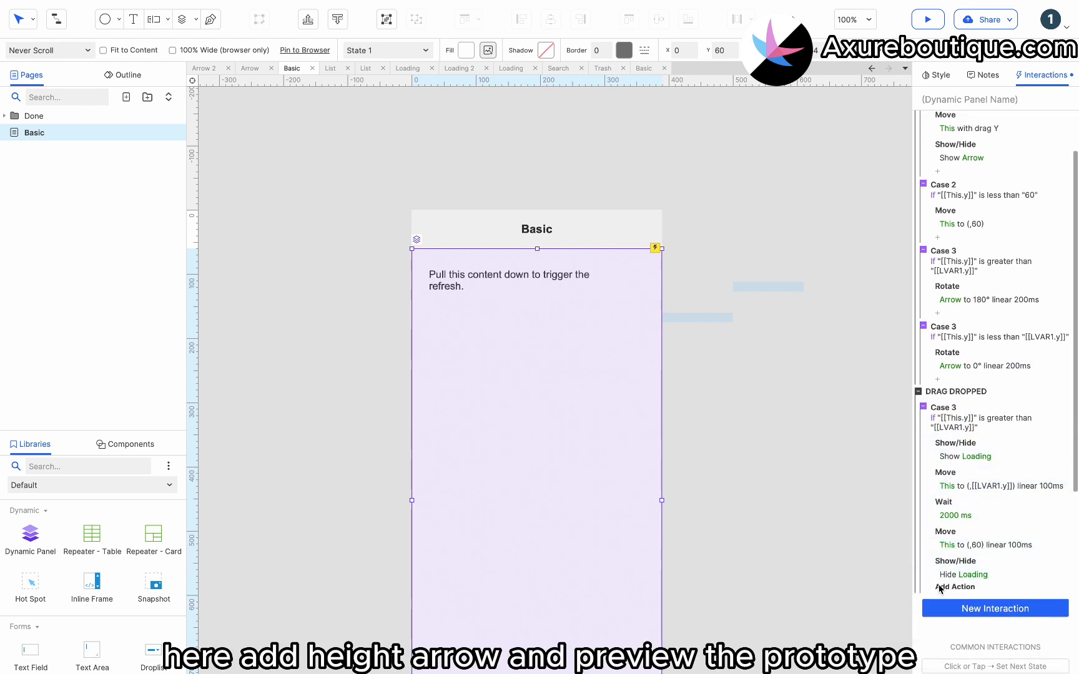
pyautogui.click(941, 587)
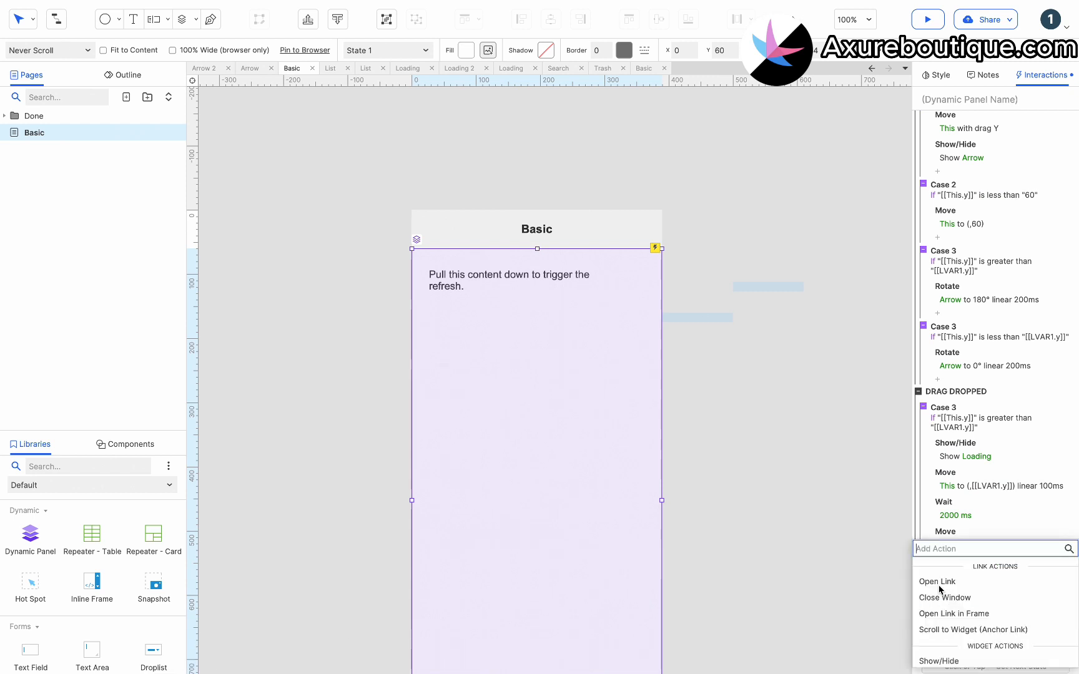
pyautogui.click(937, 657)
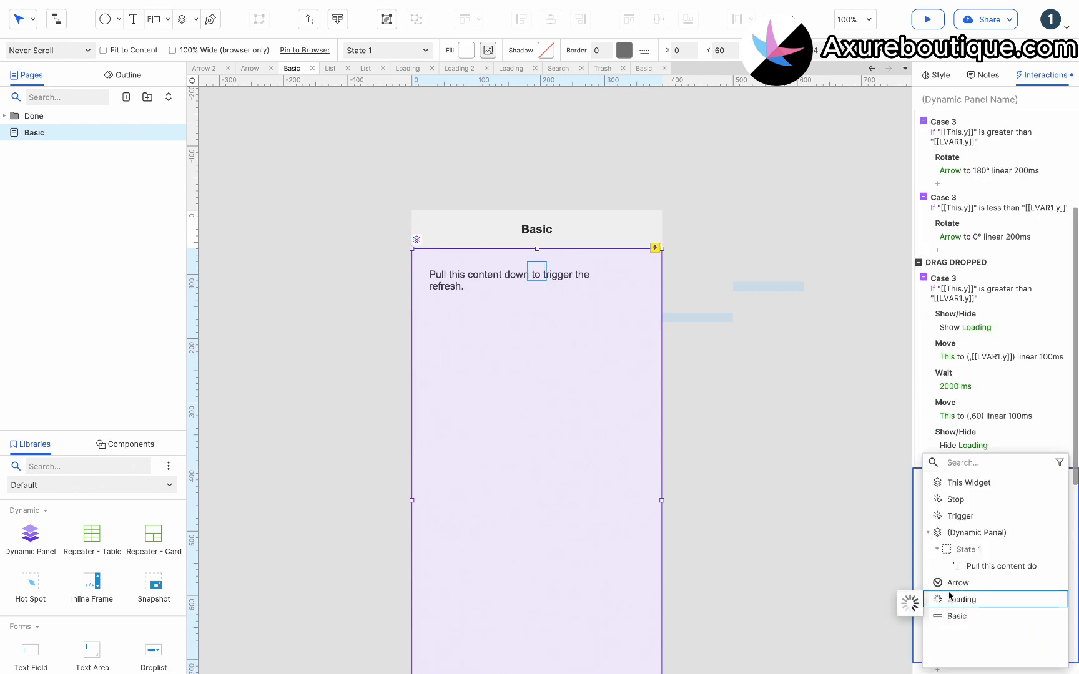
pyautogui.click(953, 582)
pyautogui.click(995, 541)
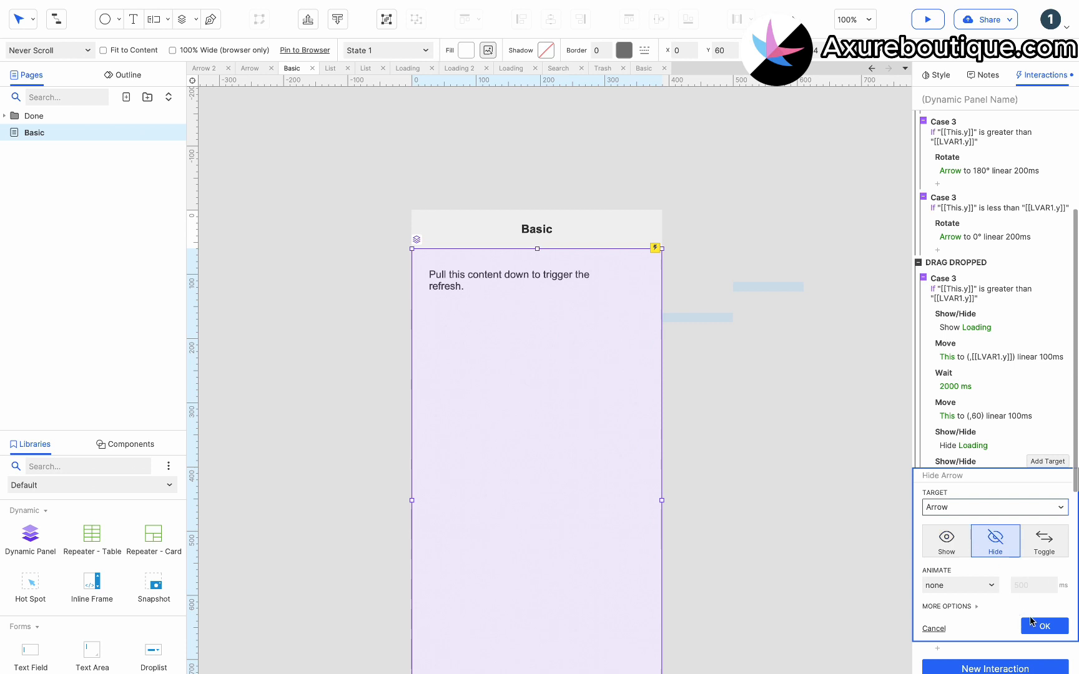
pyautogui.click(1037, 626)
pyautogui.moveTo(961, 460); pyautogui.dragTo(983, 325)
# Step: Preview the prototype in the browser, pull the content down twice to test the refresh, and return to Axure
pyautogui.click(927, 20)
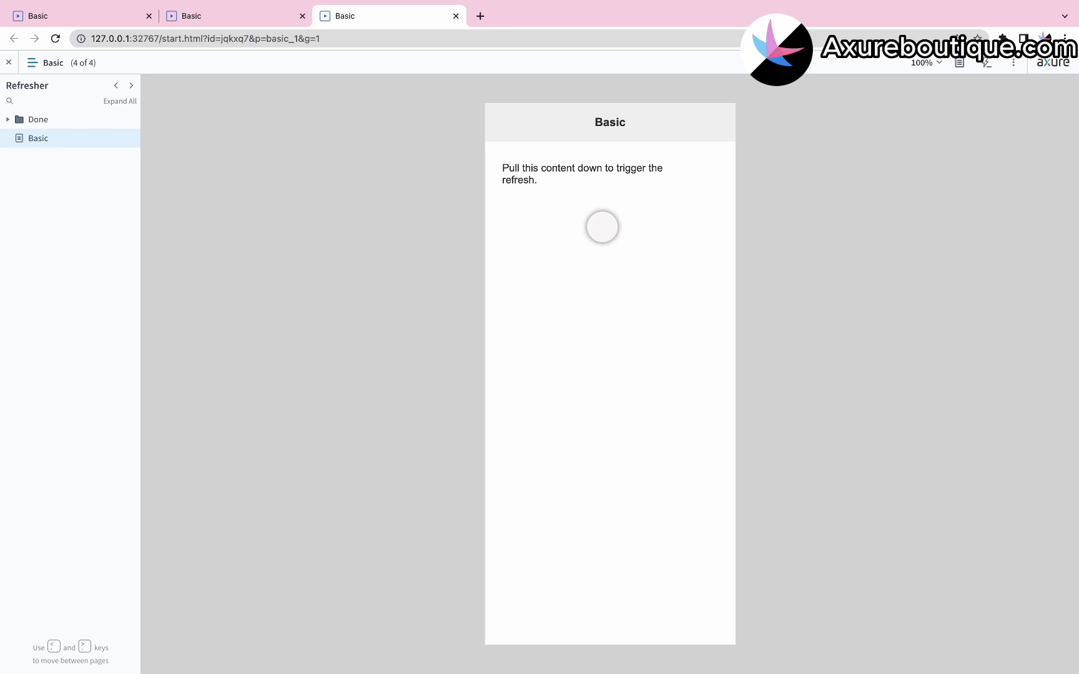
pyautogui.moveTo(602, 227); pyautogui.dragTo(604, 297)
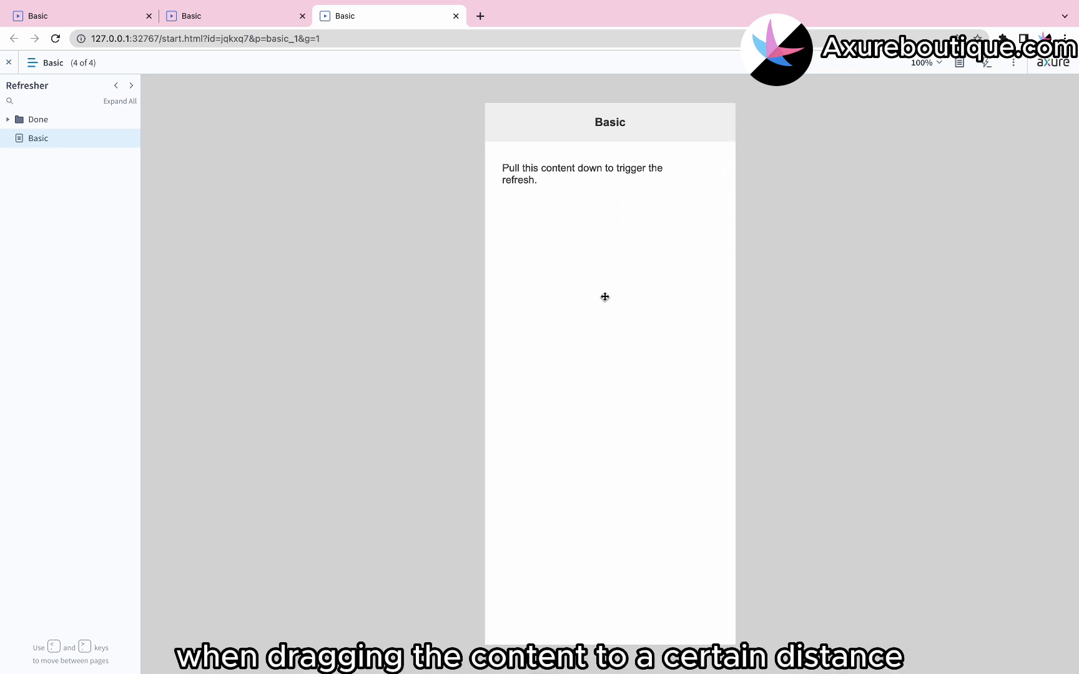
pyautogui.moveTo(598, 214); pyautogui.dragTo(604, 297)
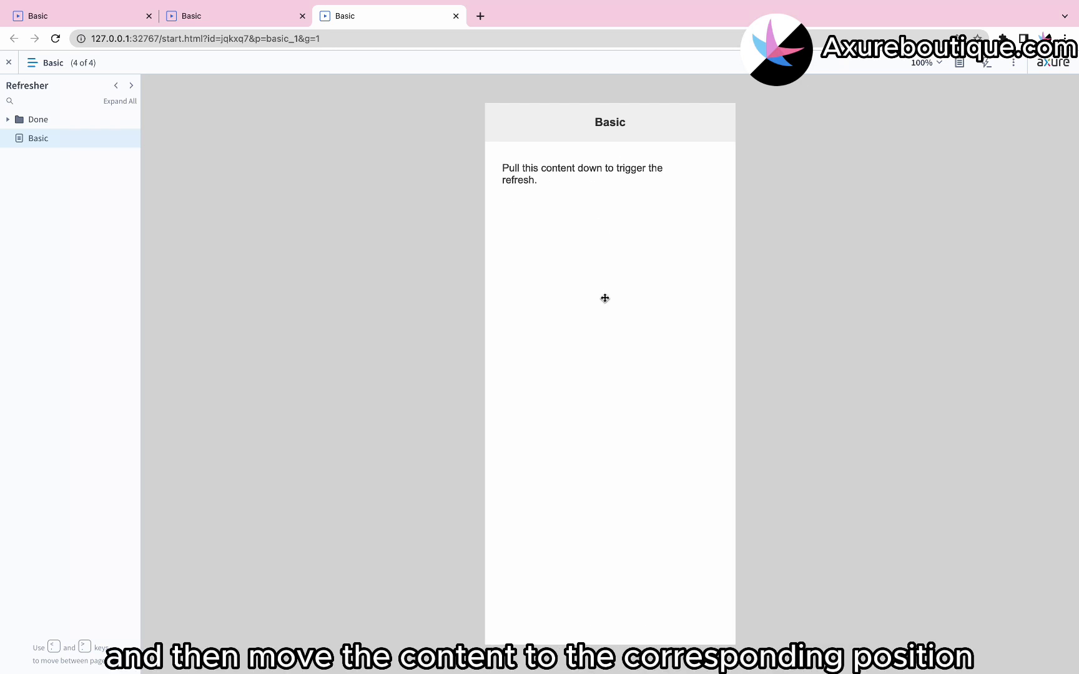
pyautogui.hotkey('ctrl', 'Right')
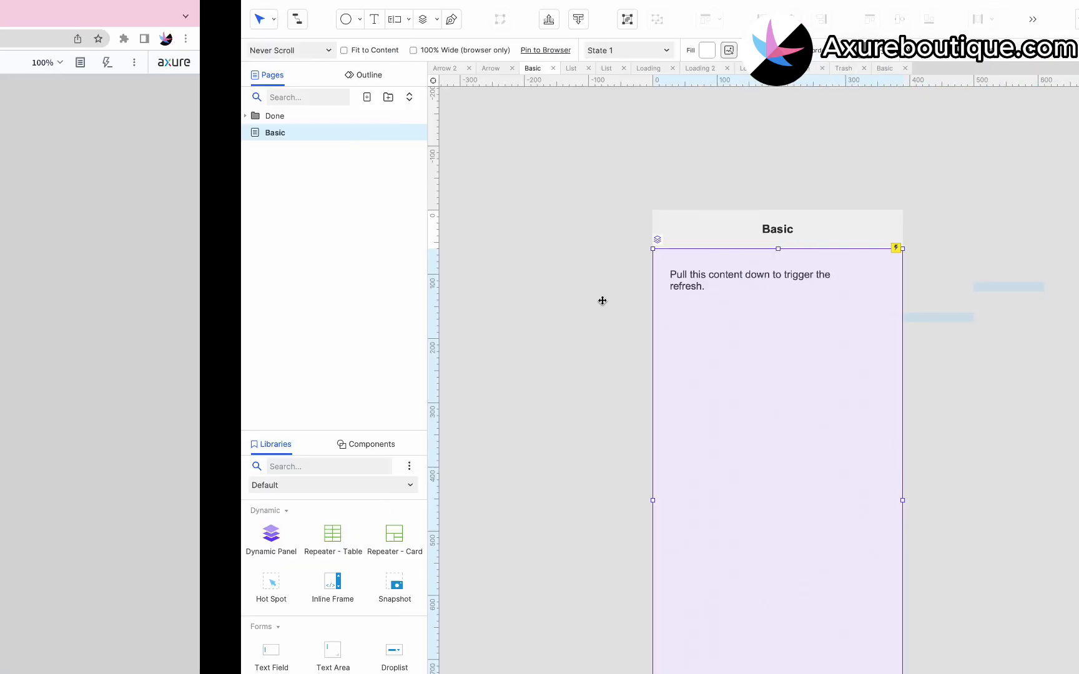
# Step: Duplicate the Basic page and name the copy Custom Refresher Content
pyautogui.rightClick(105, 135)
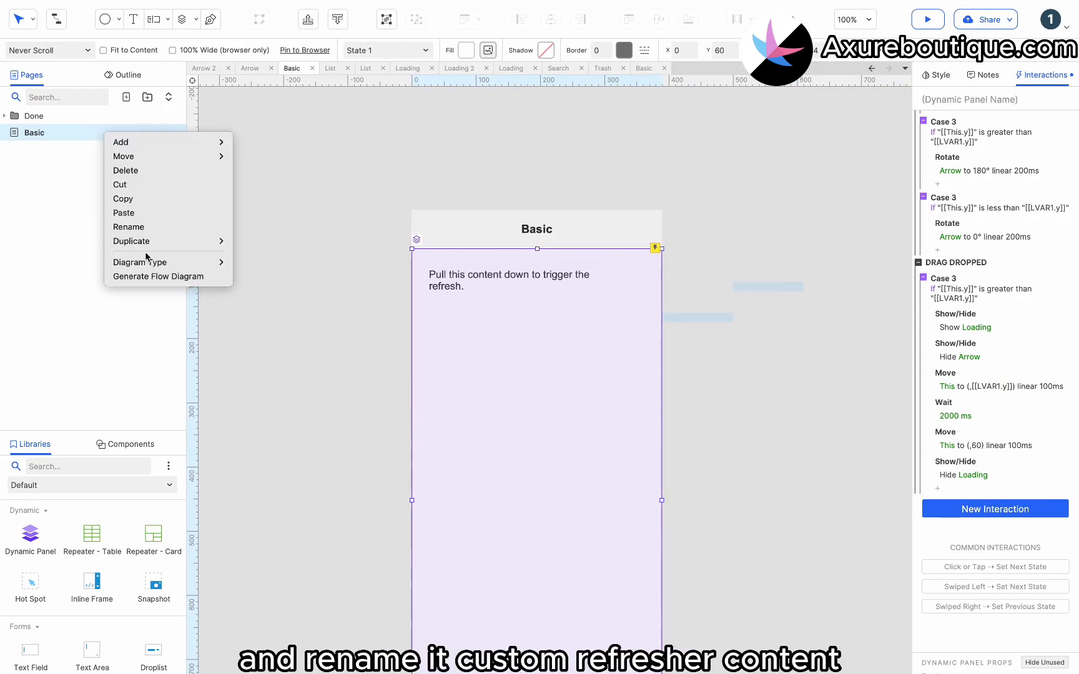
pyautogui.moveTo(224, 241)
pyautogui.click(256, 253)
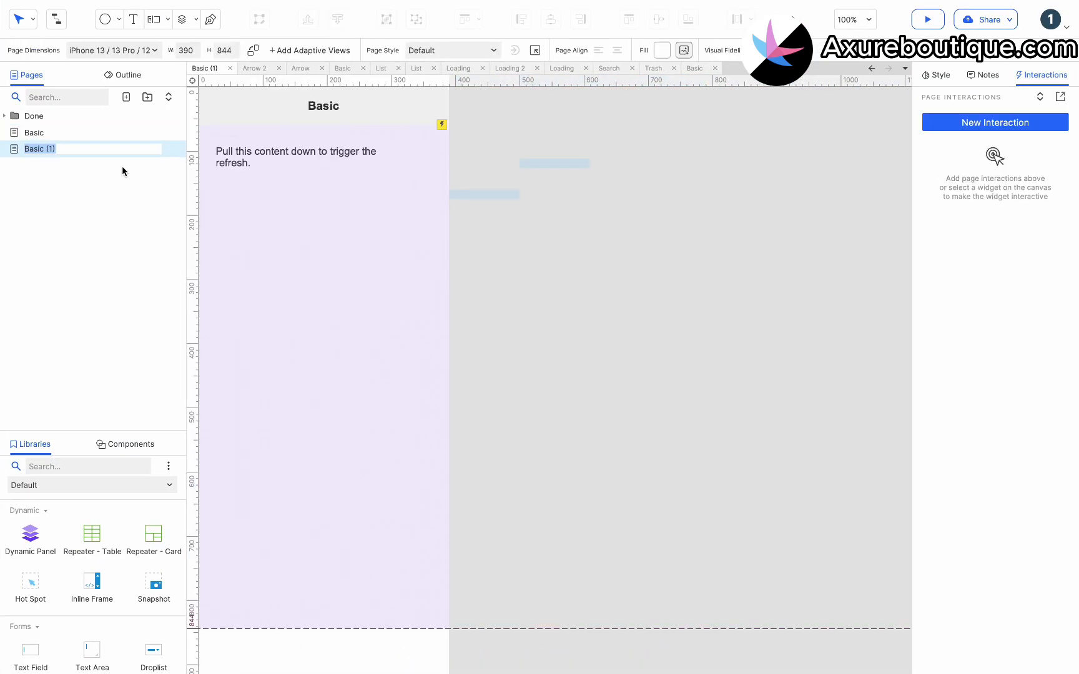
pyautogui.write('Custom Refresher Content')
# Step: Move the dynamic panel right to about x 320 and the arrow icon left to about x 108
pyautogui.click(412, 210)
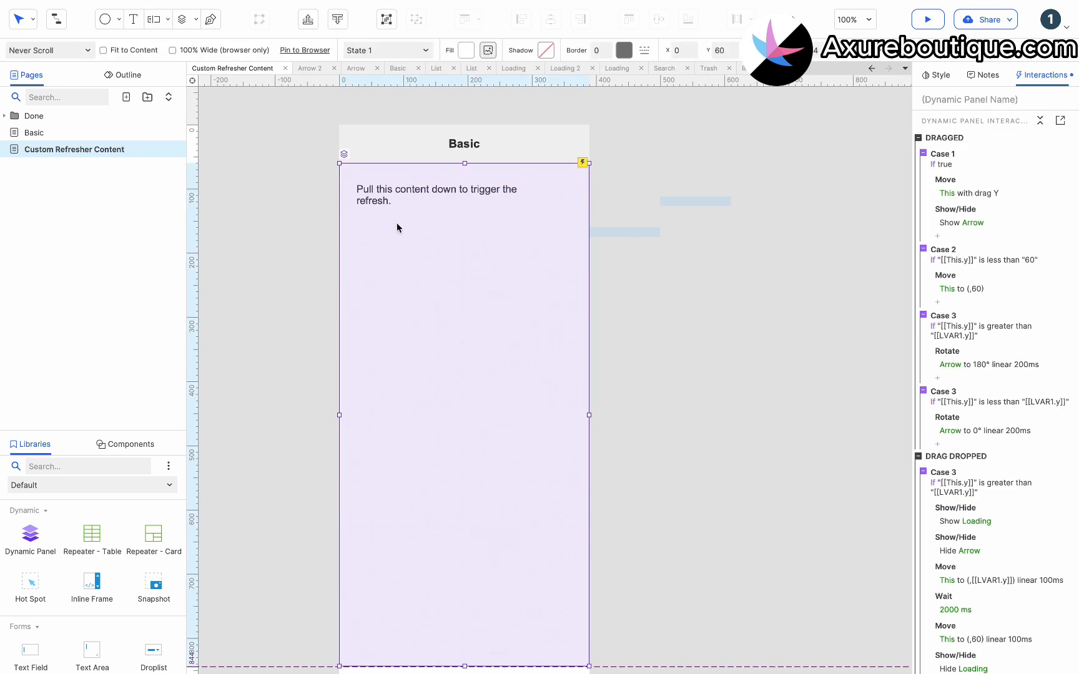
pyautogui.moveTo(424, 225); pyautogui.dragTo(603, 223)
pyautogui.click(464, 188)
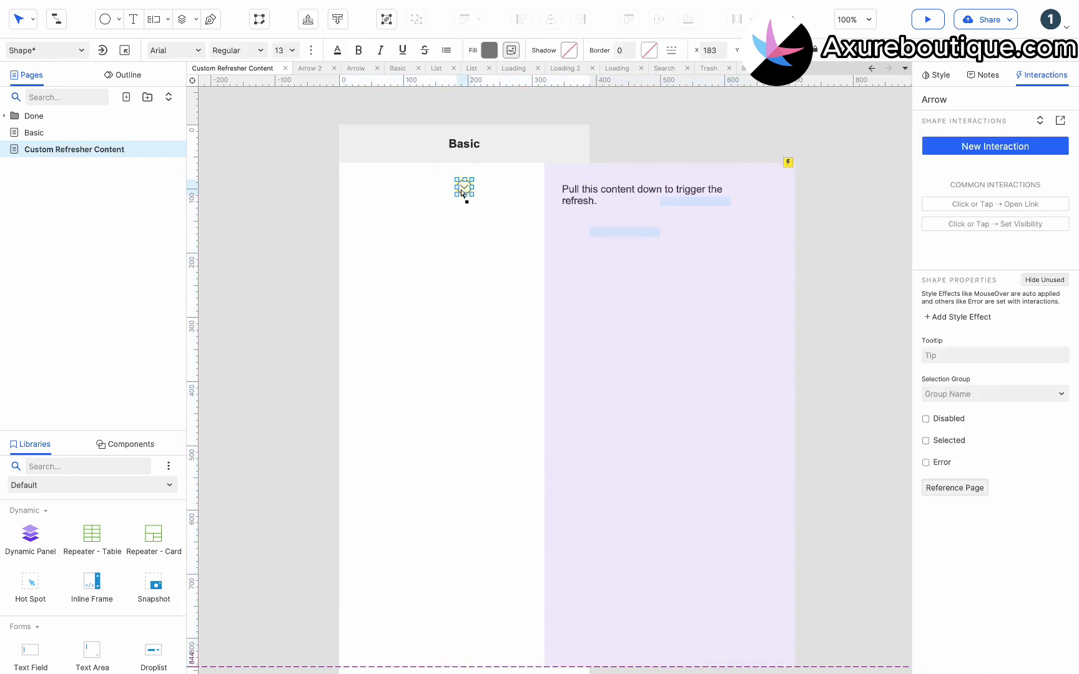
pyautogui.moveTo(466, 191); pyautogui.dragTo(415, 187)
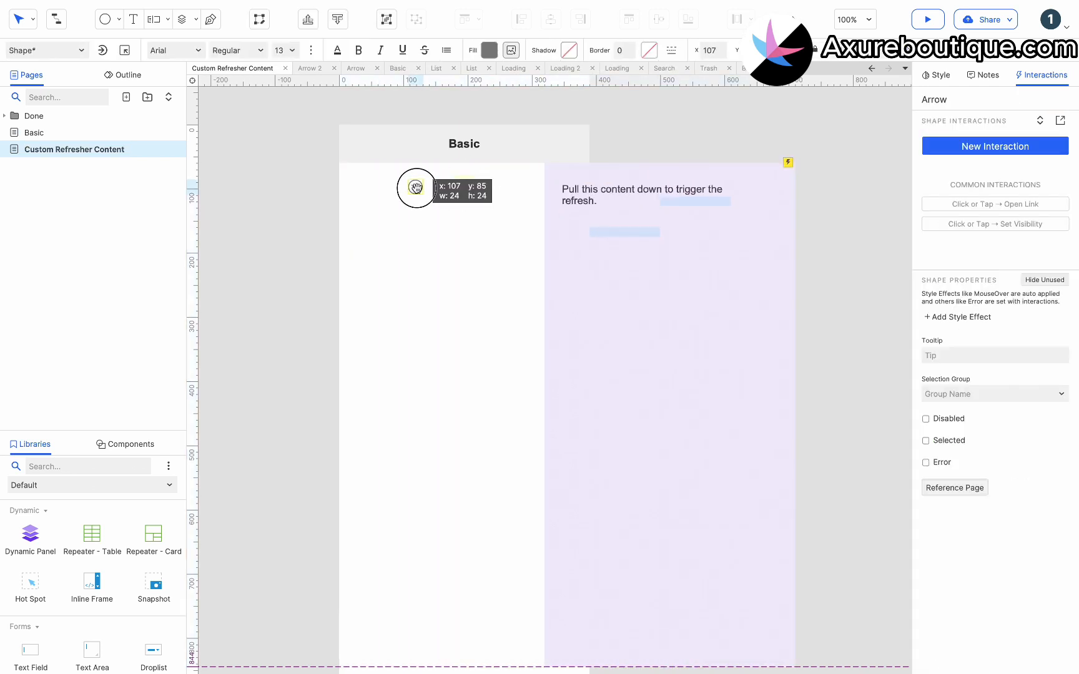
# Step: Delete the old loading icon and place another loading icon from the components centred below the header
pyautogui.click(465, 186)
pyautogui.press('Delete')
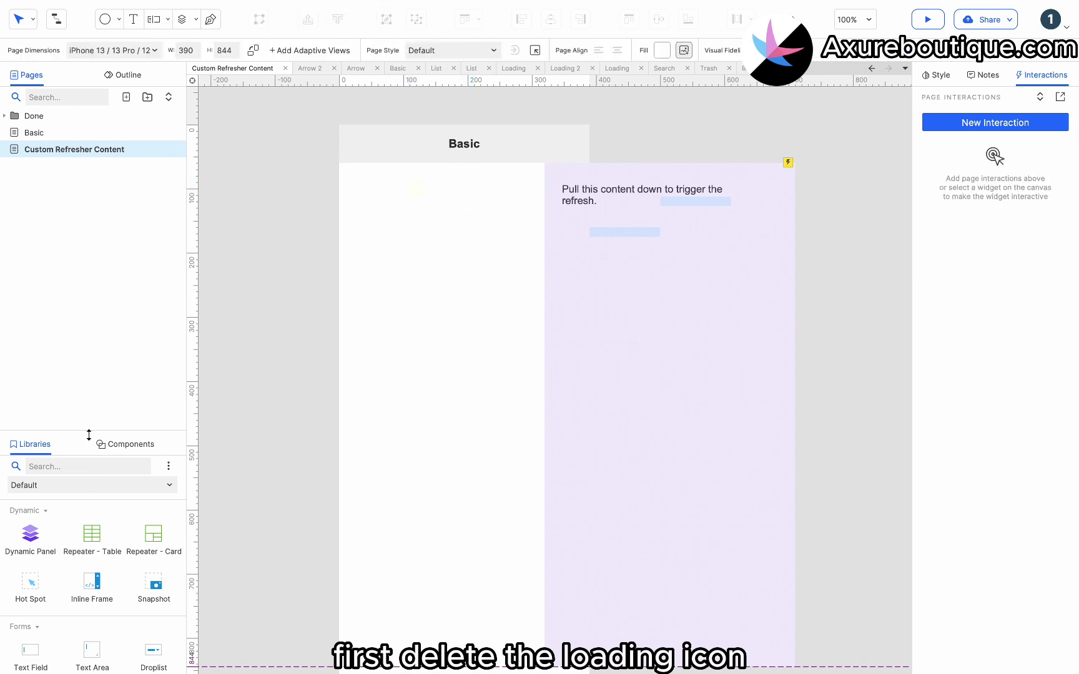
pyautogui.click(118, 445)
pyautogui.moveTo(44, 536); pyautogui.dragTo(457, 180)
pyautogui.moveTo(345, 175); pyautogui.dragTo(465, 184)
pyautogui.click(464, 186)
pyautogui.click(463, 219)
# Step: Add a label reading "Refreshing..." centred directly below the loading icon
pyautogui.click(35, 444)
pyautogui.scroll(3, 37, 562)
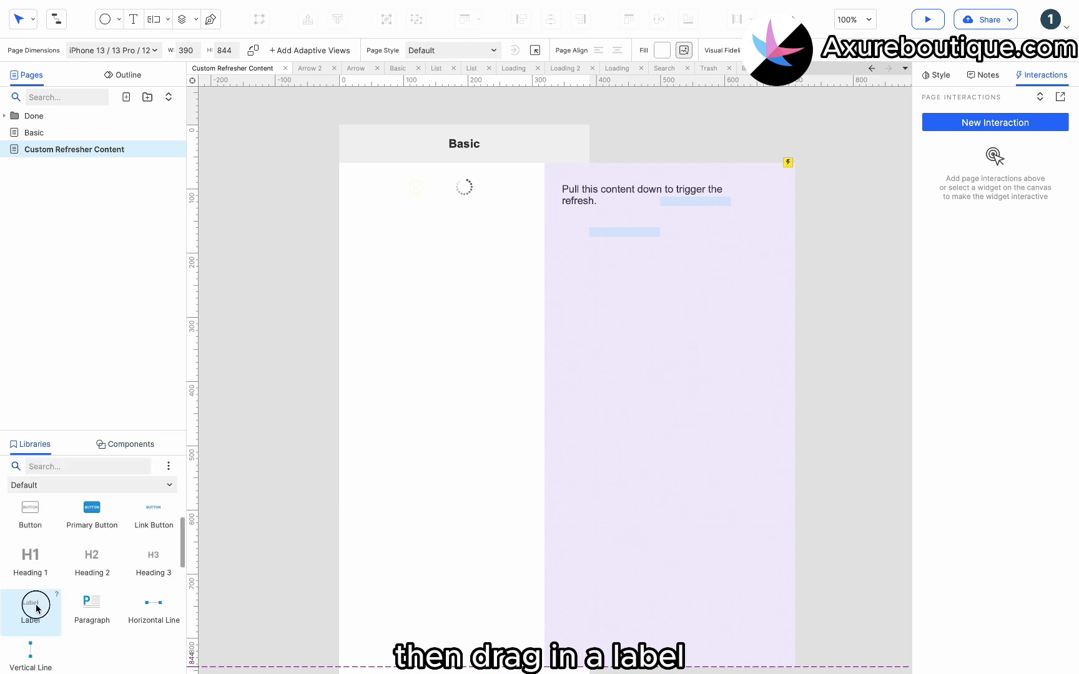
pyautogui.moveTo(34, 602); pyautogui.dragTo(458, 203)
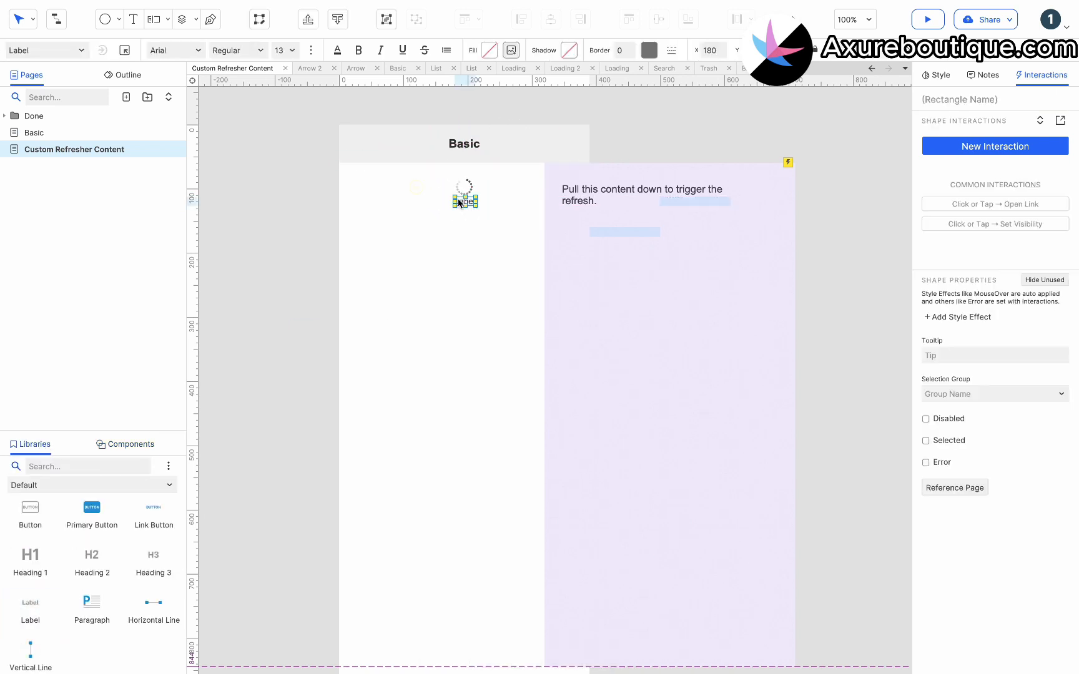
pyautogui.doubleClick(463, 206)
pyautogui.write('Refreshing...')
pyautogui.click(476, 216)
pyautogui.click(466, 202)
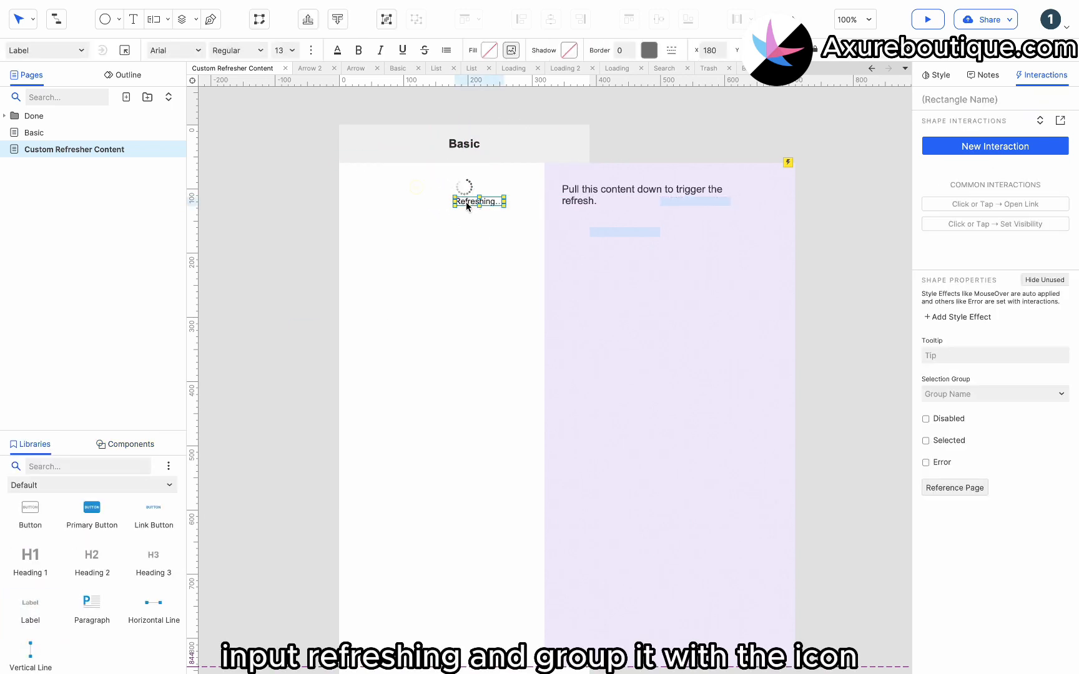
pyautogui.moveTo(461, 201); pyautogui.dragTo(446, 204)
# Step: Group the "Refreshing..." label with the loading icon and name the group Loading
pyautogui.keyDown('shift'); pyautogui.click(470, 186); pyautogui.keyUp('shift')
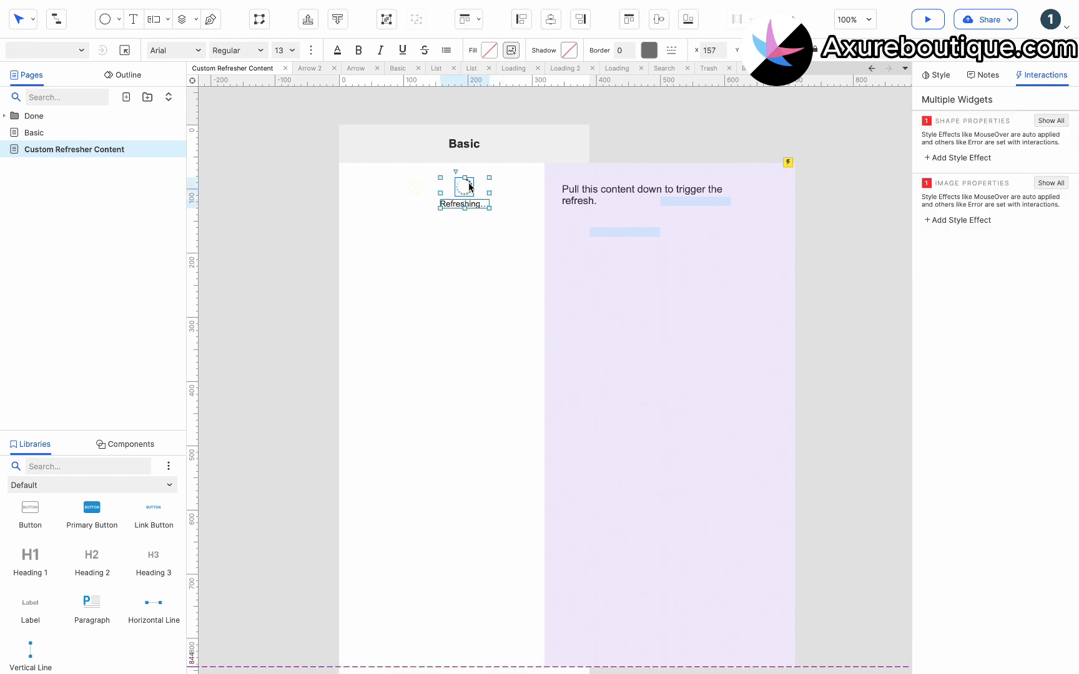
pyautogui.hotkey('ctrl', 'g')
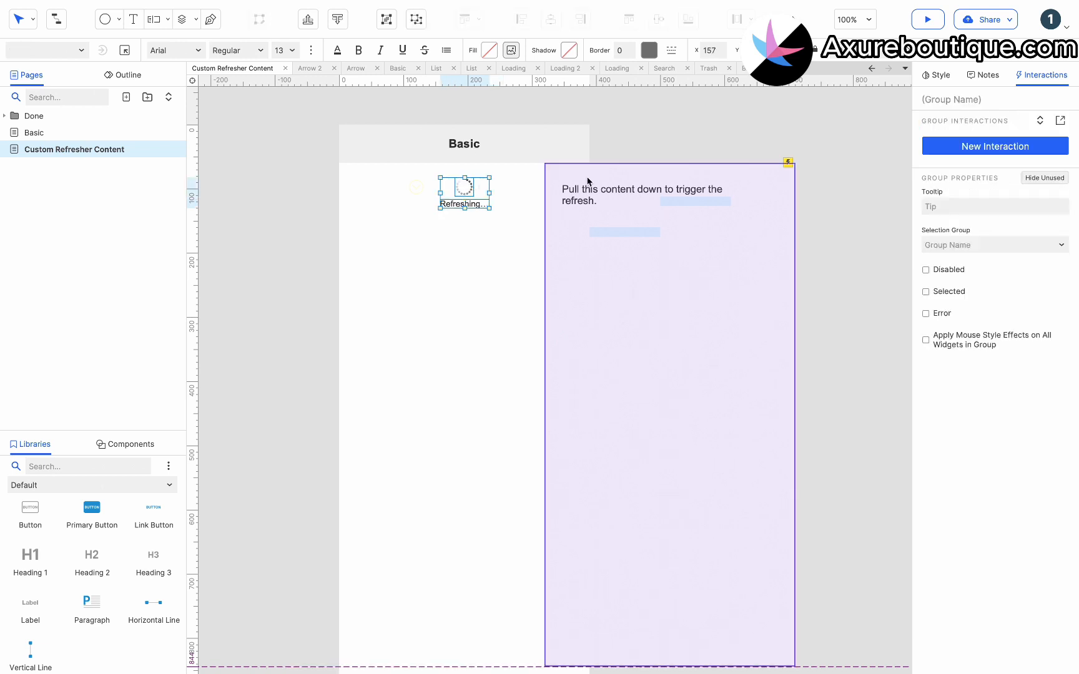
pyautogui.click(950, 100)
pyautogui.write('Loa')
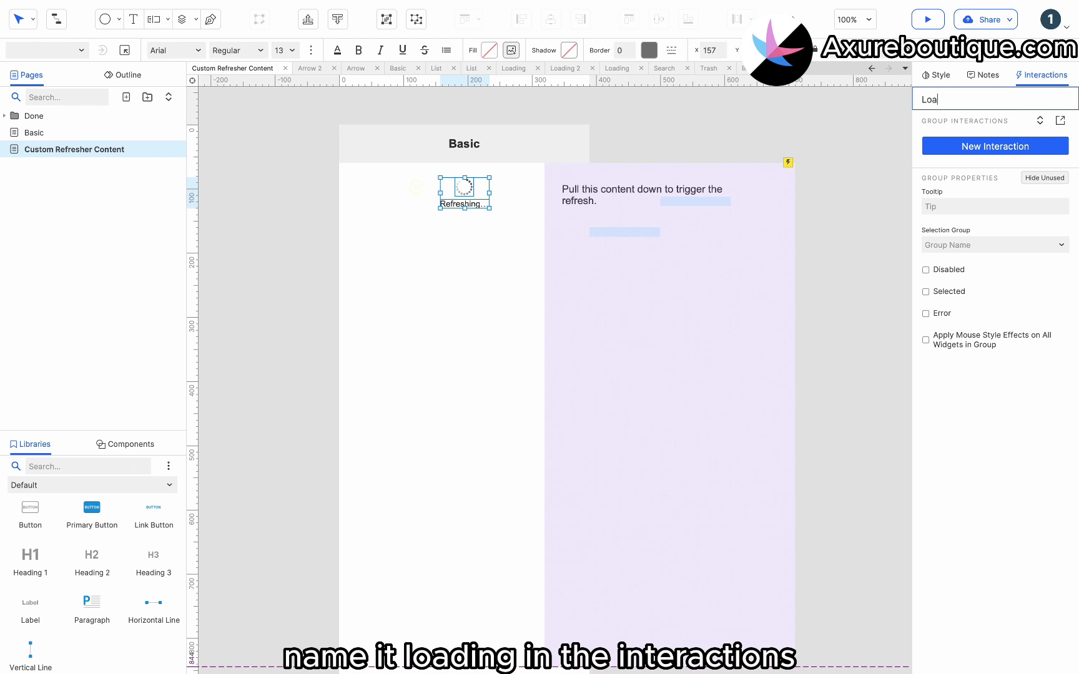
pyautogui.write('ding')
# Step: Set the target of the dynamic panel's first Drag Dropped Show/Hide action to show the Loading group
pyautogui.click(616, 300)
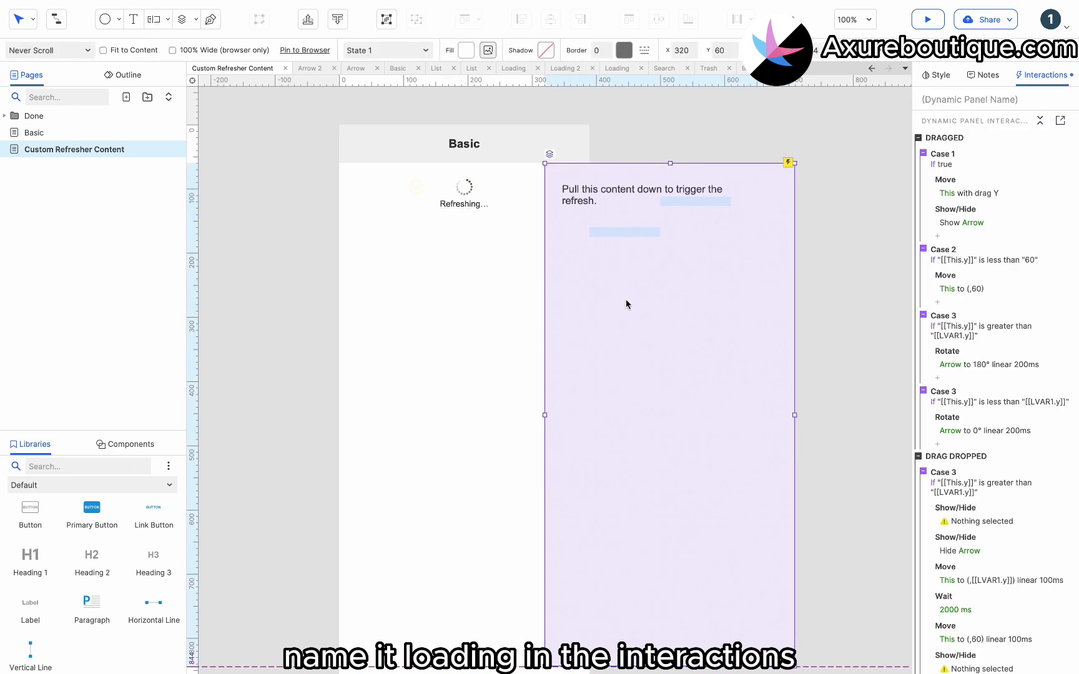
pyautogui.scroll(-5, 971, 374)
pyautogui.scroll(2, 978, 363)
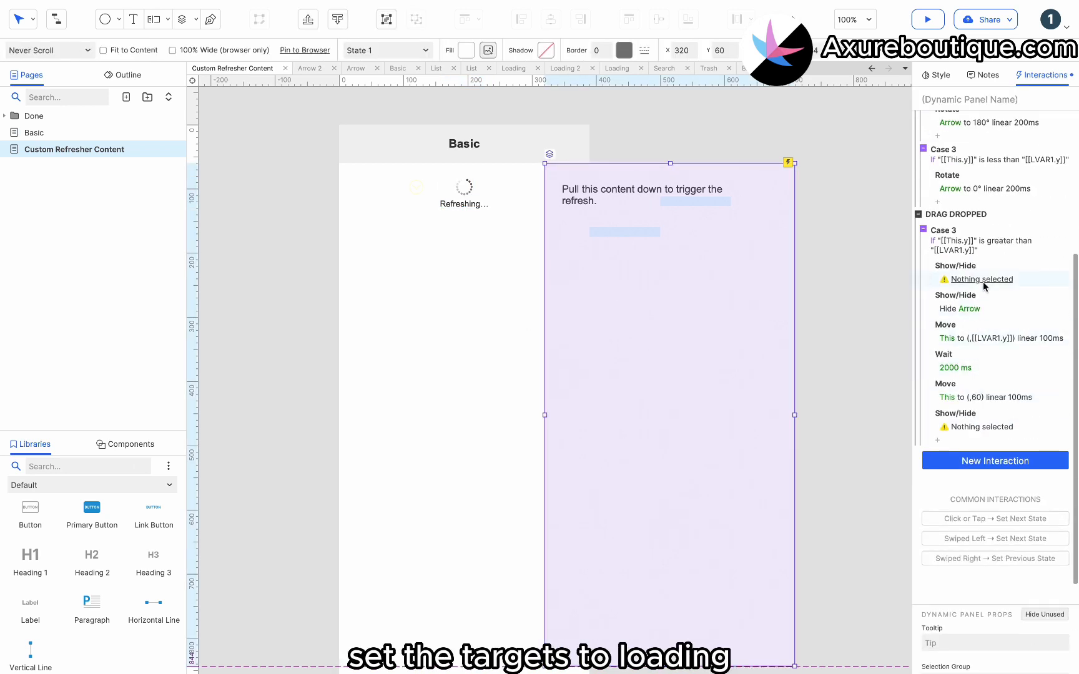
pyautogui.click(978, 288)
pyautogui.click(967, 315)
pyautogui.write('loa')
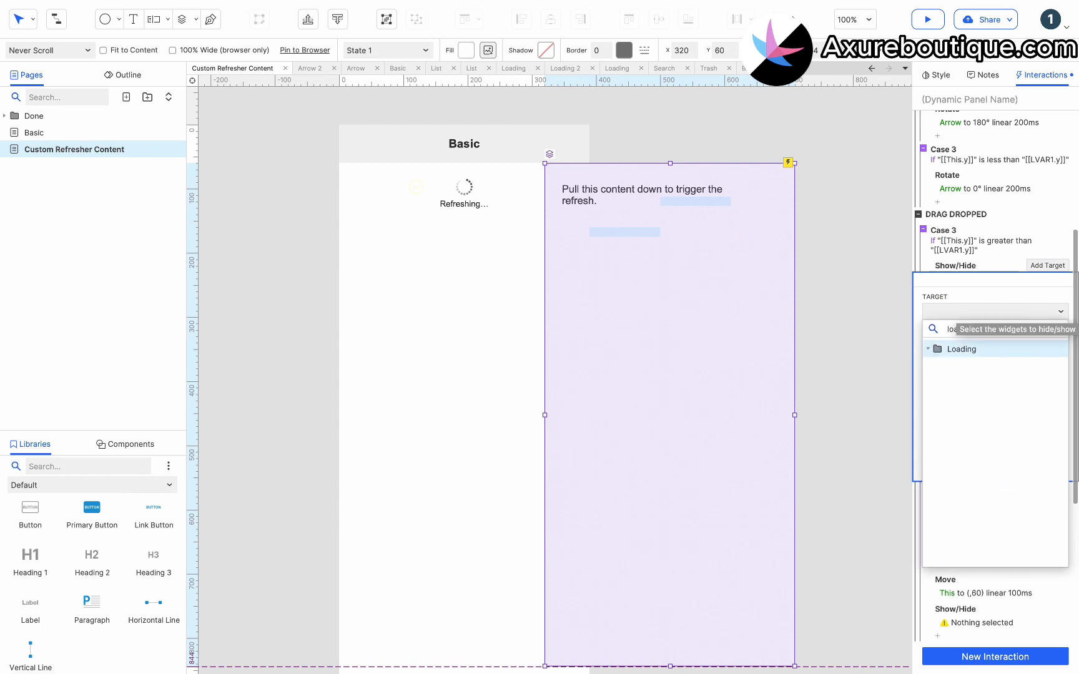
pyautogui.click(956, 348)
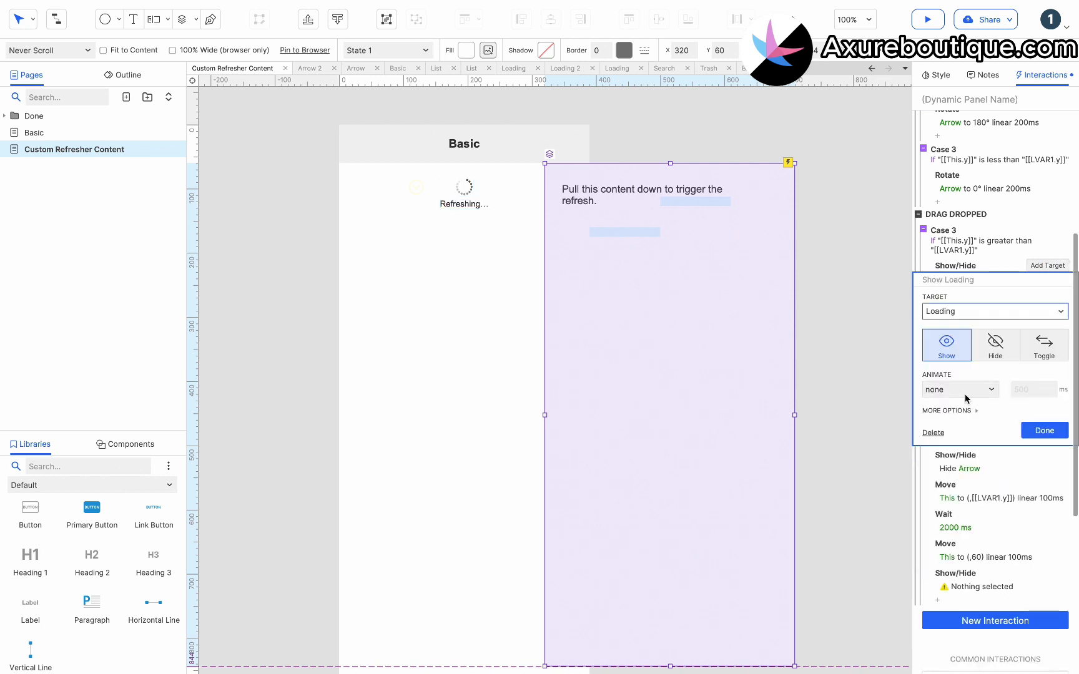
pyautogui.click(1038, 428)
# Step: Set the final Drag Dropped Show/Hide action to hide the Loading group
pyautogui.click(961, 430)
pyautogui.click(960, 463)
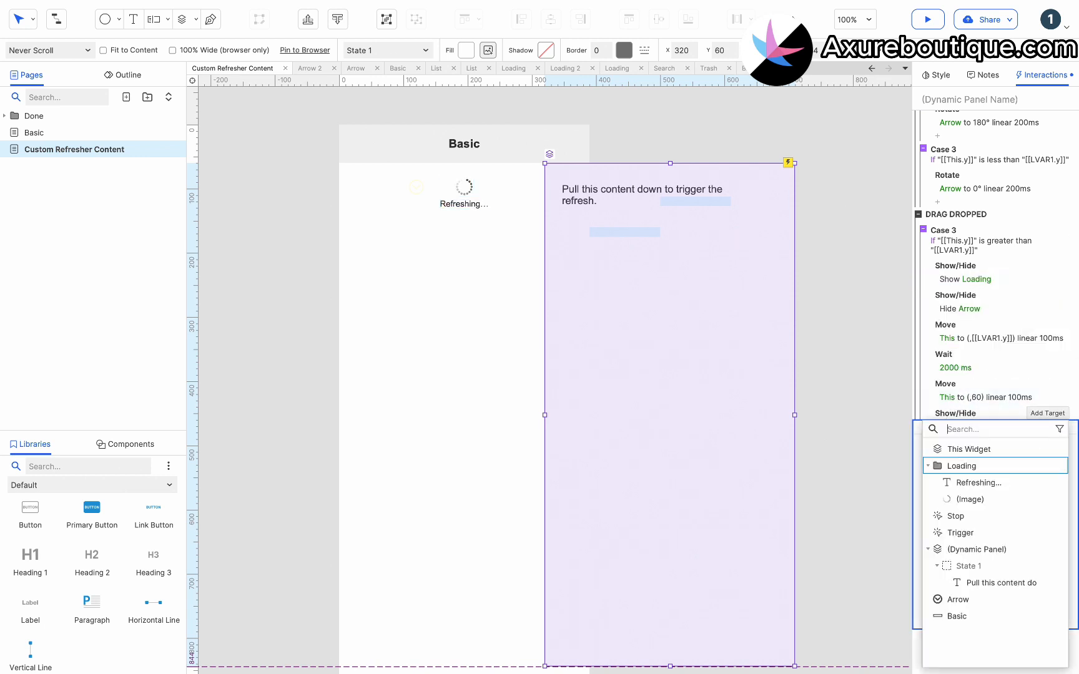
pyautogui.write('lo')
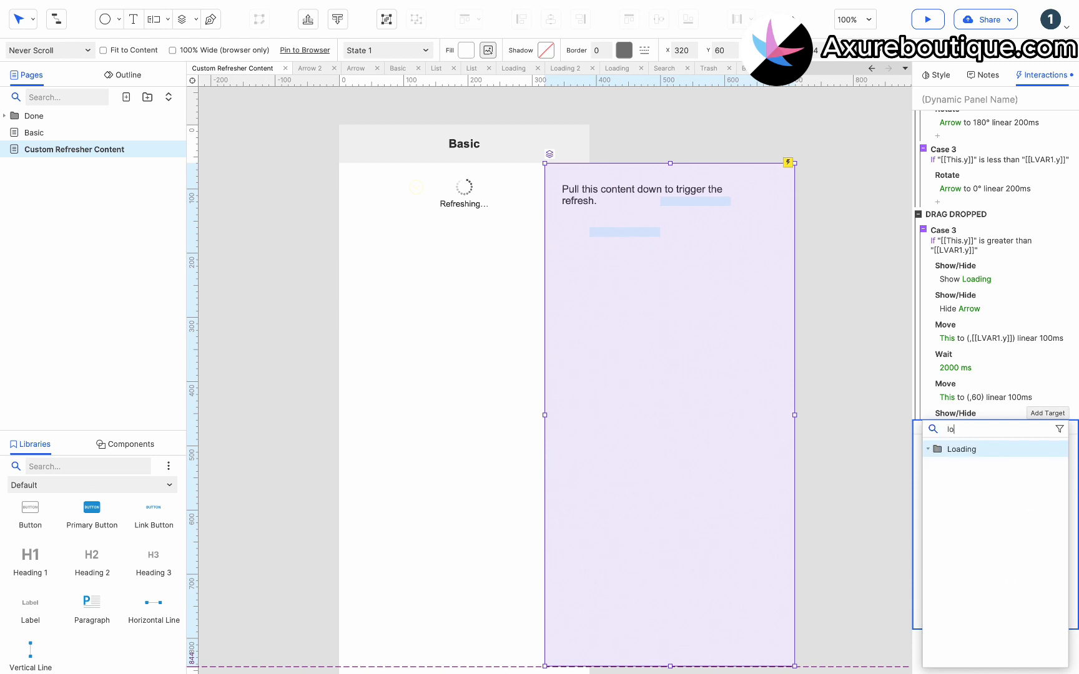
pyautogui.click(956, 449)
pyautogui.click(993, 489)
pyautogui.click(1040, 578)
# Step: Replace the old arrow shape beside the loading icon with an Arrow component placed directly over the loading icon
pyautogui.click(416, 187)
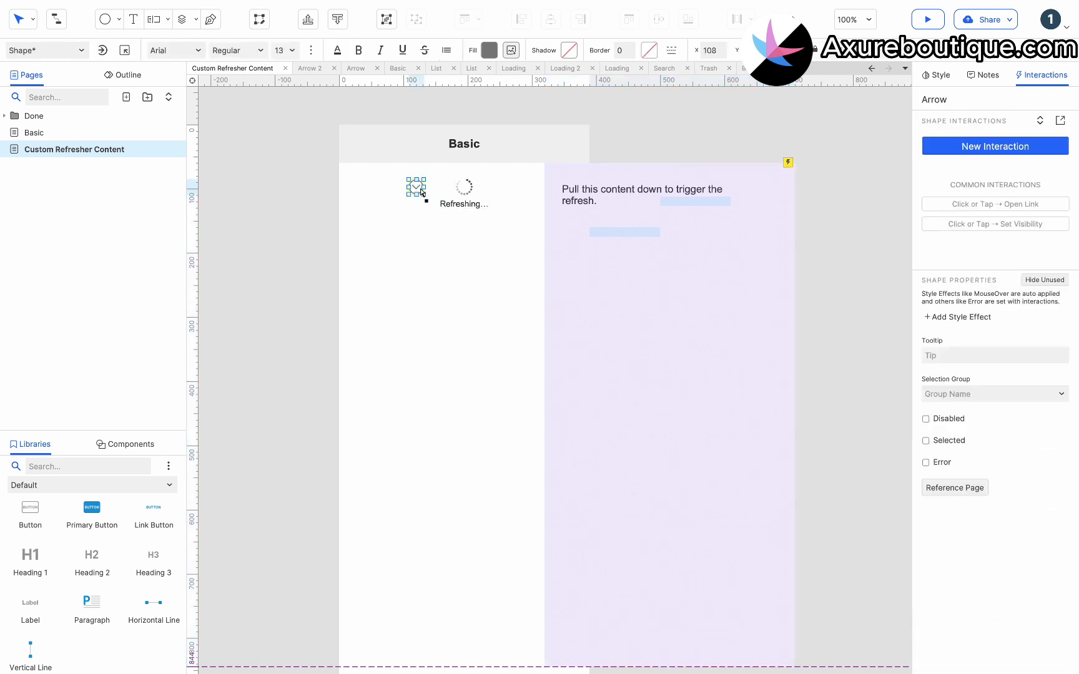
pyautogui.hscroll(-1, 422, 191)
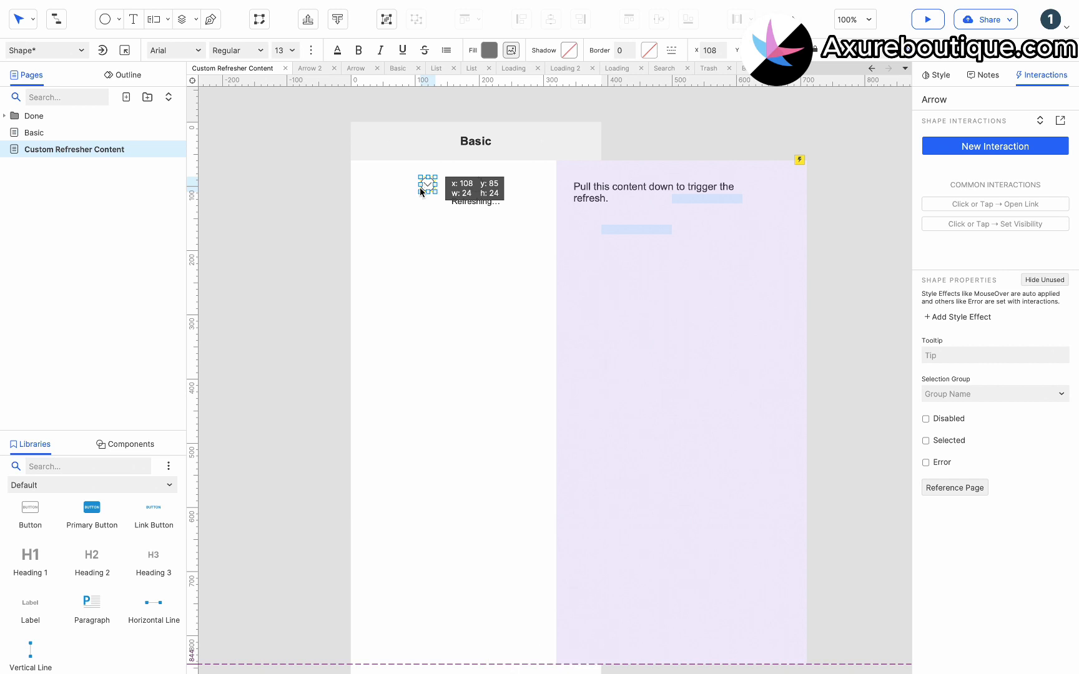
pyautogui.press('Delete')
pyautogui.click(123, 446)
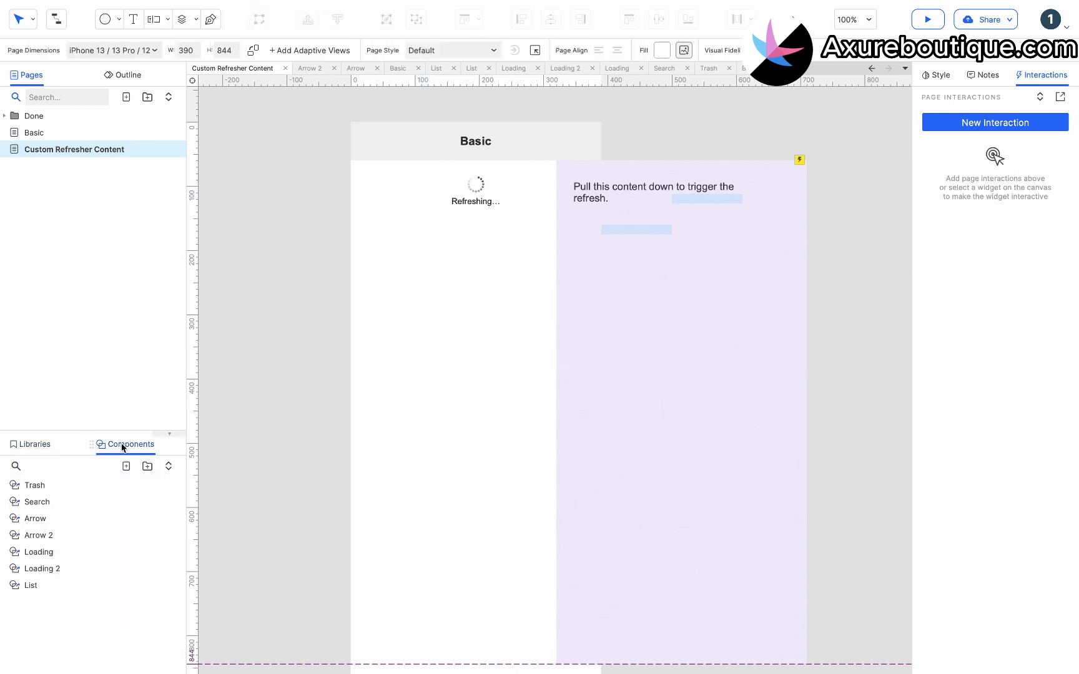
pyautogui.moveTo(46, 522); pyautogui.dragTo(477, 183)
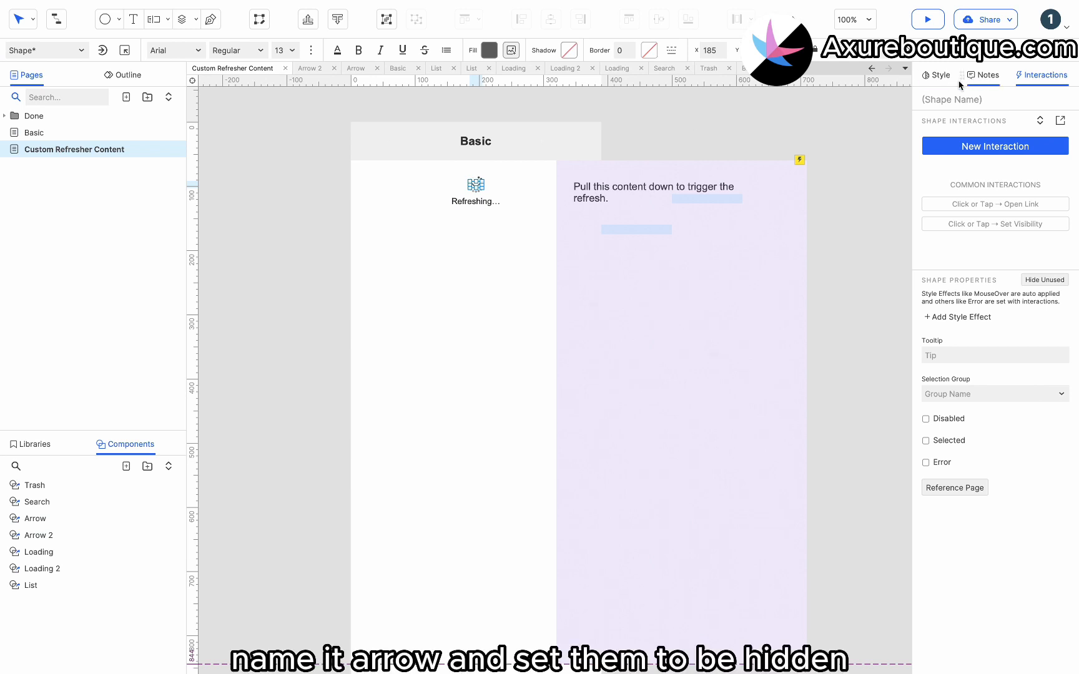
# Step: Name the new arrow shape Arrow and hide it together with the Loading group
pyautogui.click(949, 98)
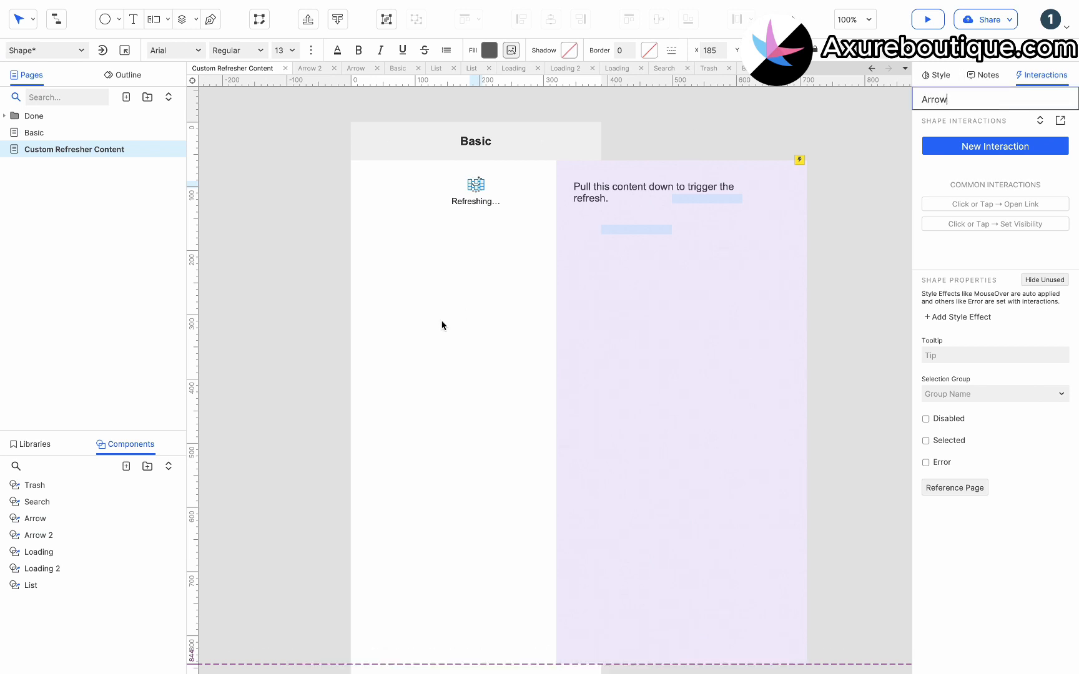
pyautogui.click(472, 313)
pyautogui.moveTo(511, 273); pyautogui.dragTo(444, 173)
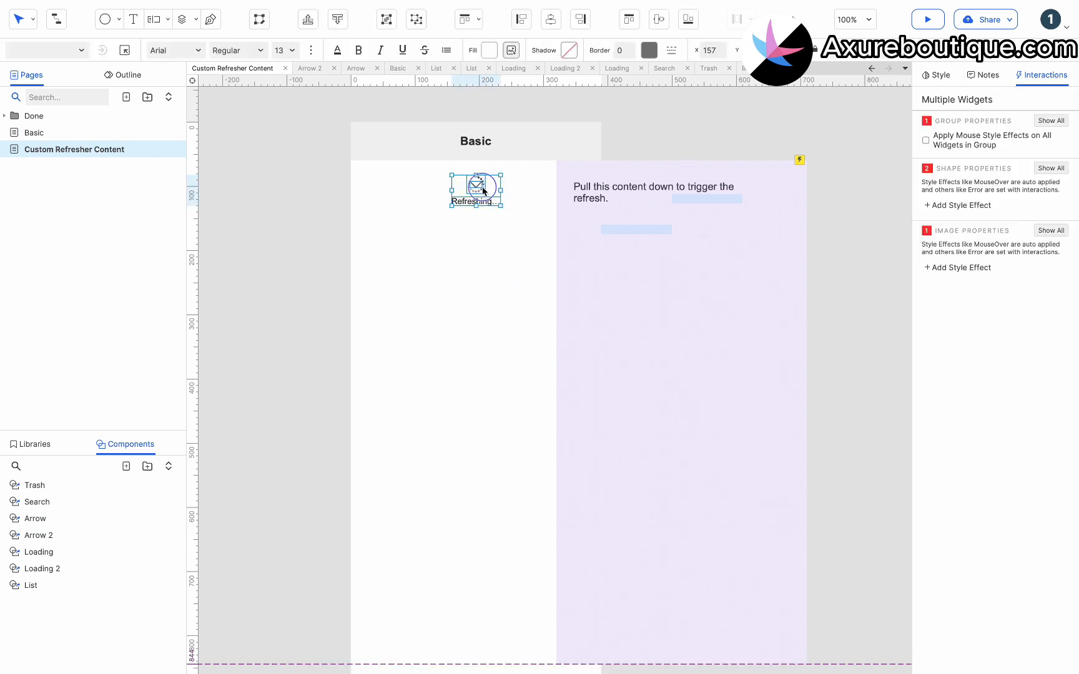
pyautogui.rightClick(483, 190)
pyautogui.click(519, 277)
# Step: Set the dynamic panel's Dragged Case 1 Show/Hide action to show Arrow
pyautogui.click(587, 258)
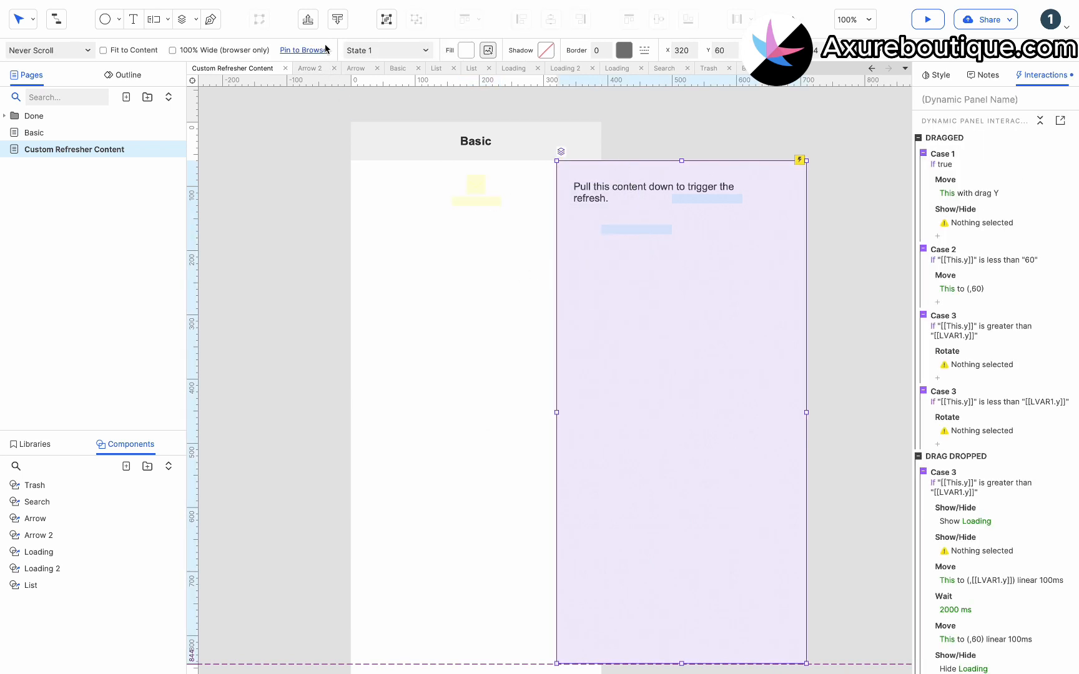
pyautogui.click(967, 223)
pyautogui.click(961, 253)
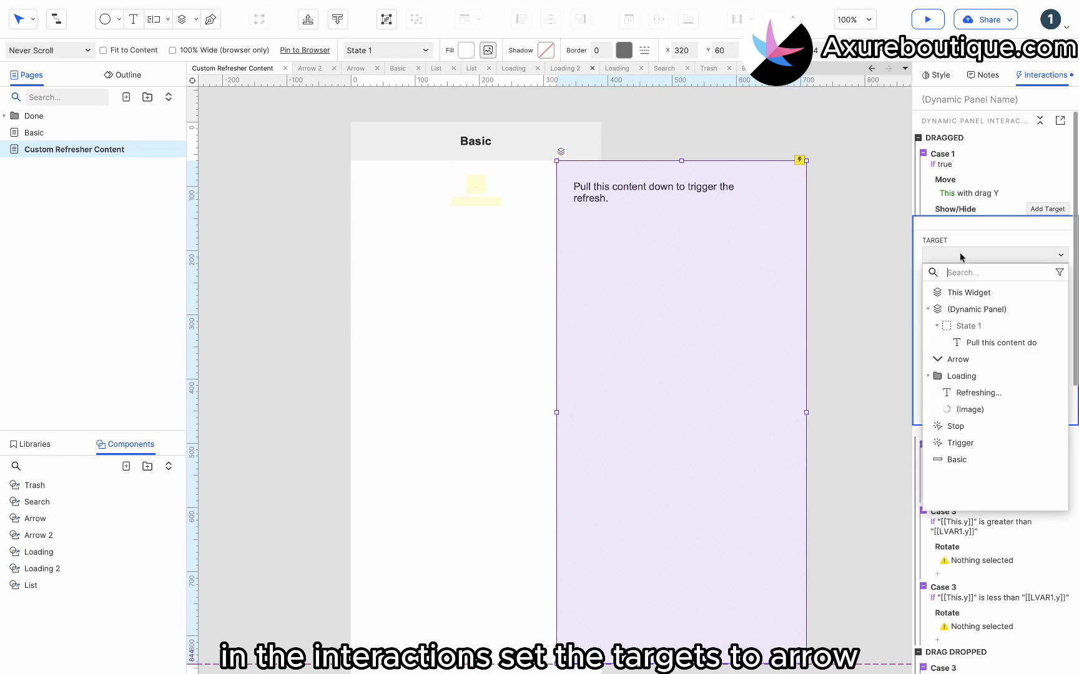
pyautogui.write('arr')
pyautogui.click(963, 292)
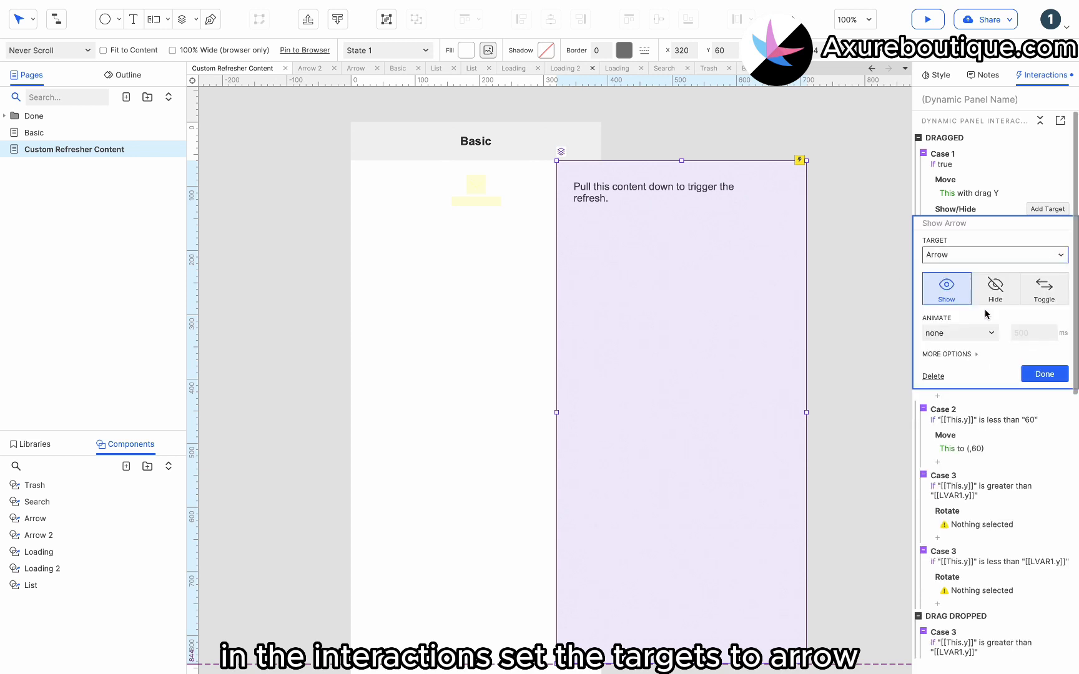
pyautogui.click(1045, 374)
# Step: Make Arrow the target of the 180° Rotate action in the Dragged case where This.y is greater than LVAR1.y
pyautogui.click(969, 366)
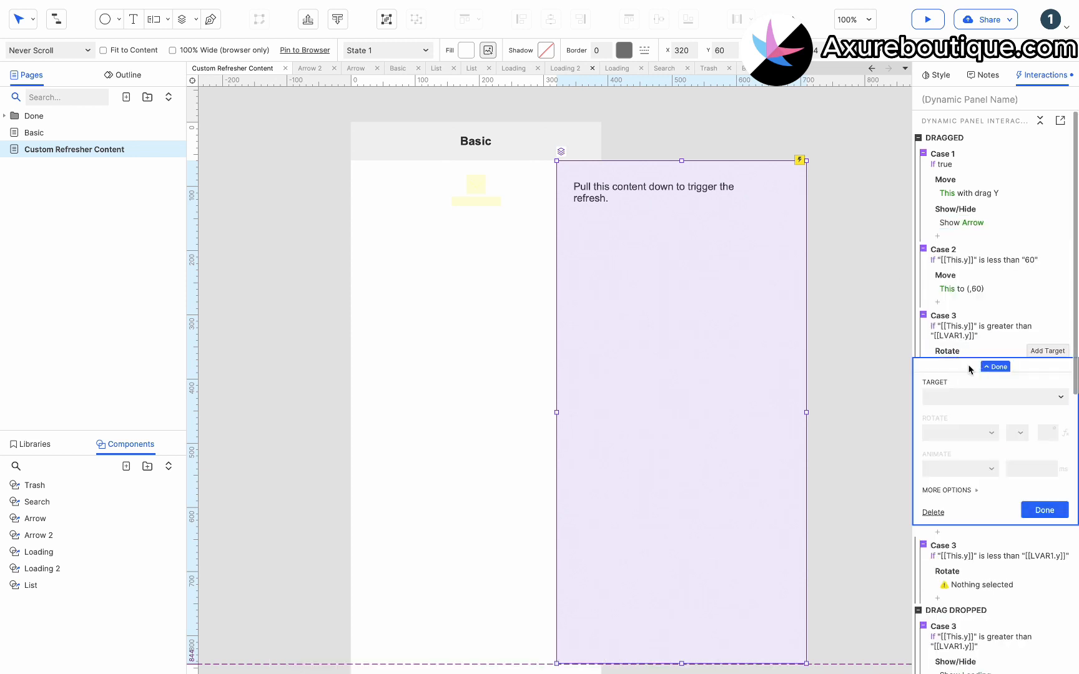
pyautogui.click(953, 396)
pyautogui.write('a')
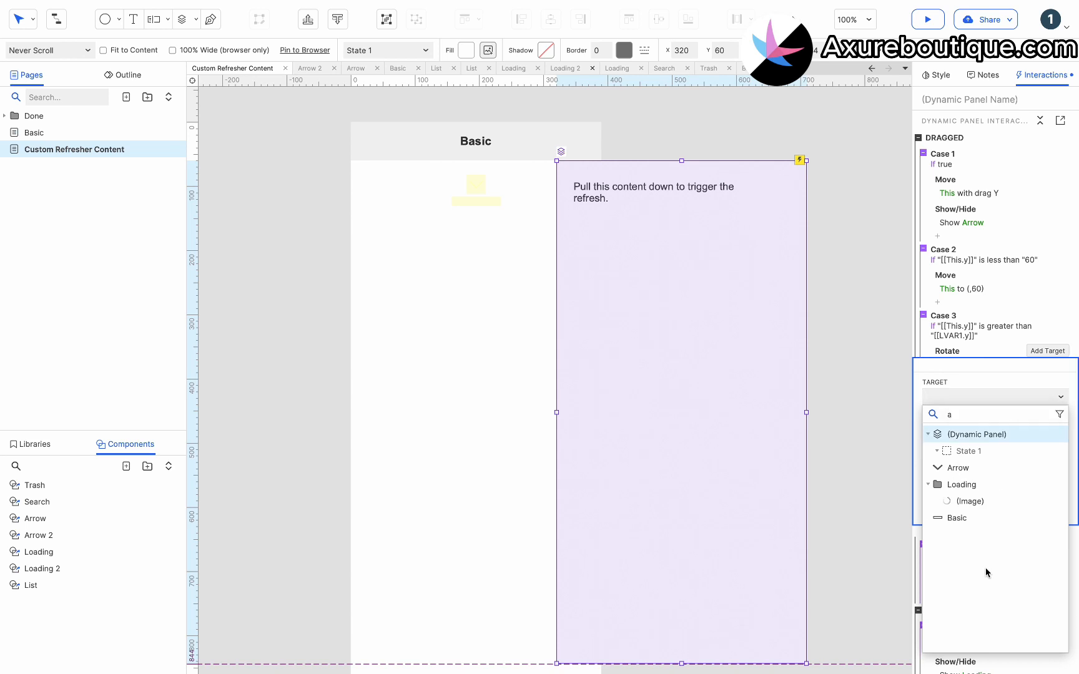
pyautogui.click(974, 477)
pyautogui.click(1035, 511)
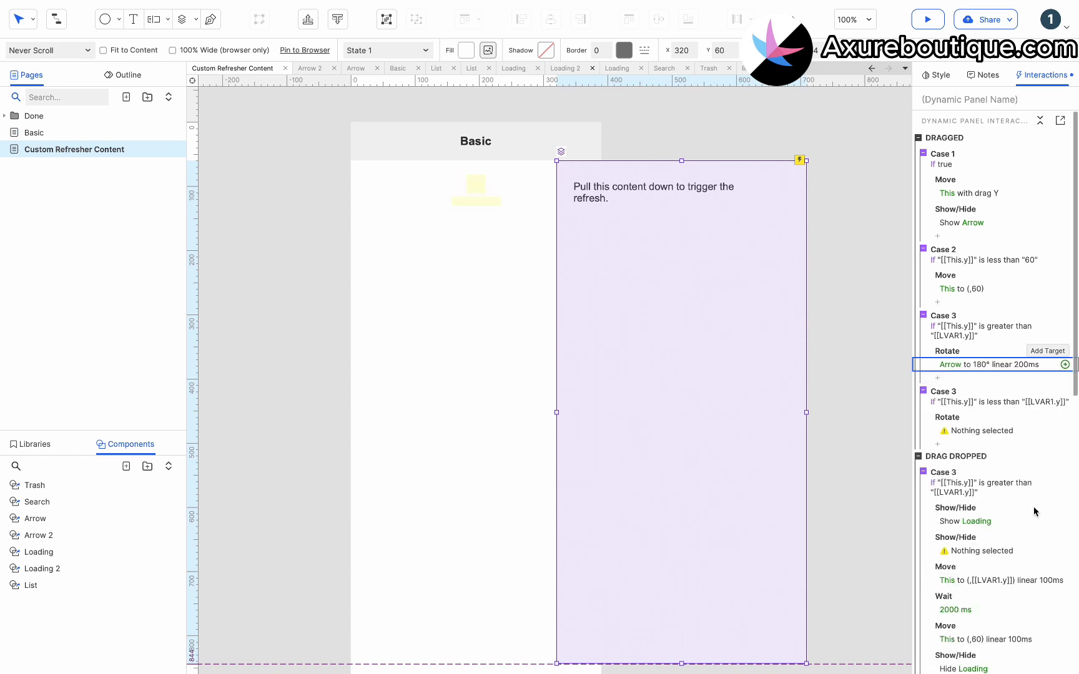
# Step: Make Arrow the target of the 0° Rotate action in the Dragged case where This.y is less than LVAR1.y
pyautogui.click(976, 430)
pyautogui.click(959, 468)
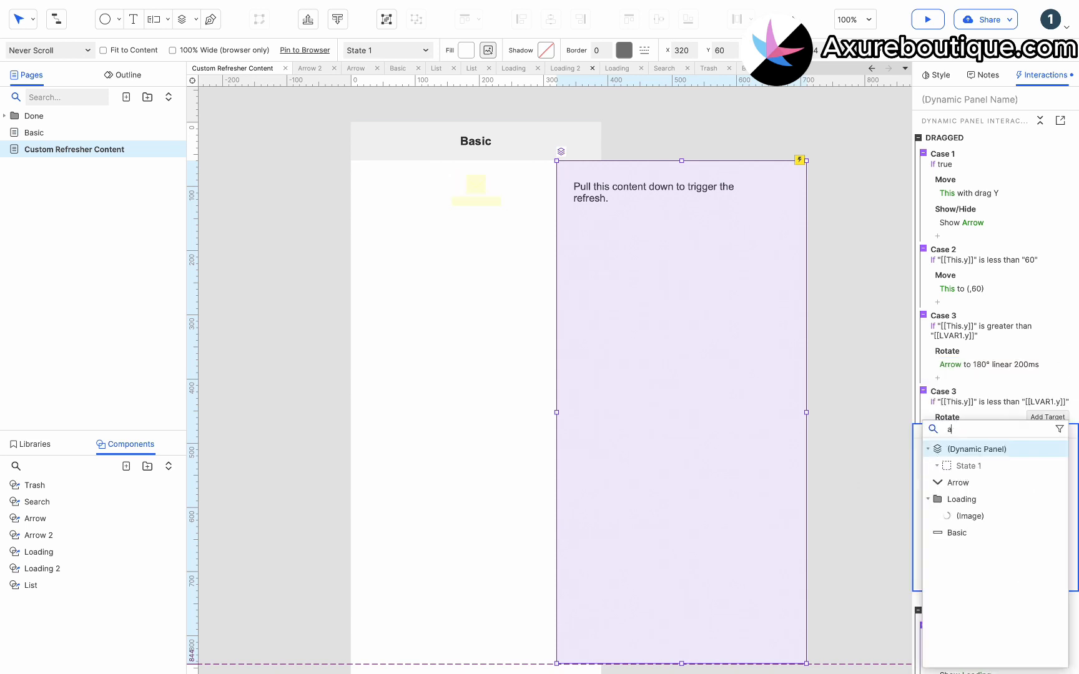
pyautogui.click(955, 481)
pyautogui.click(1040, 574)
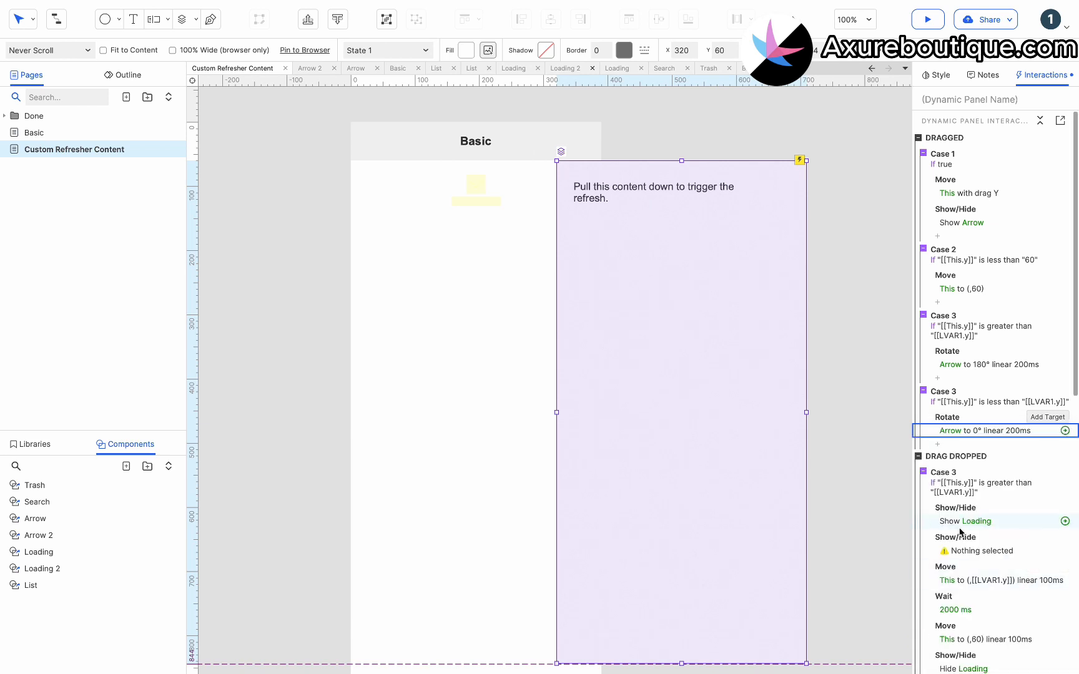
# Step: Set the second Drag Dropped Show/Hide action to hide Arrow
pyautogui.click(961, 552)
pyautogui.click(960, 511)
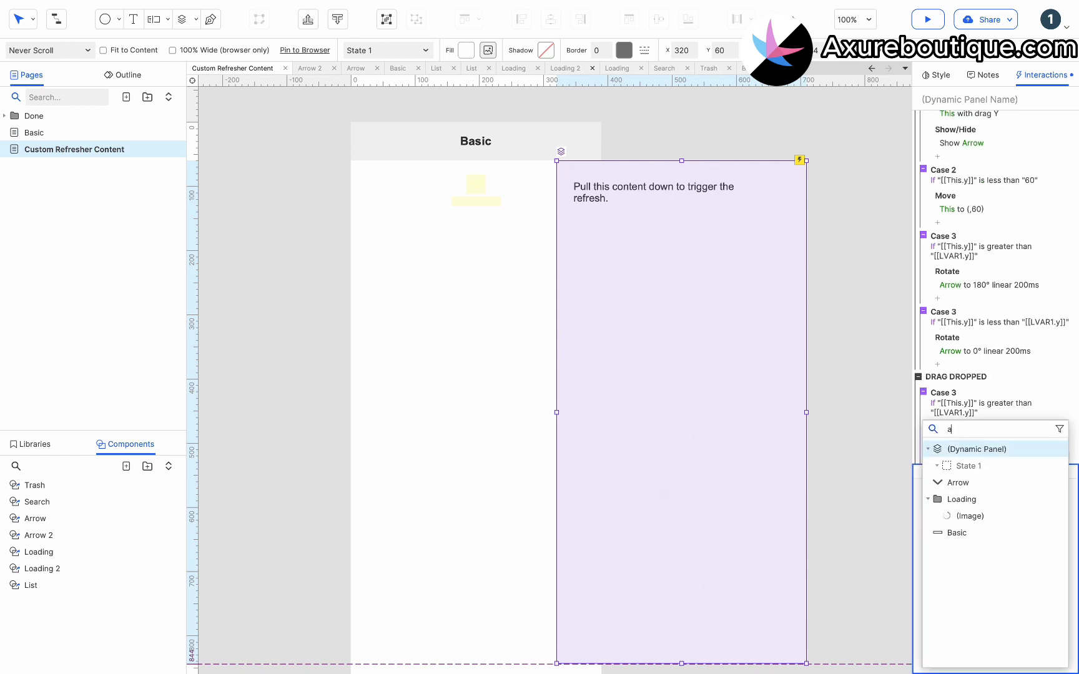
pyautogui.click(961, 480)
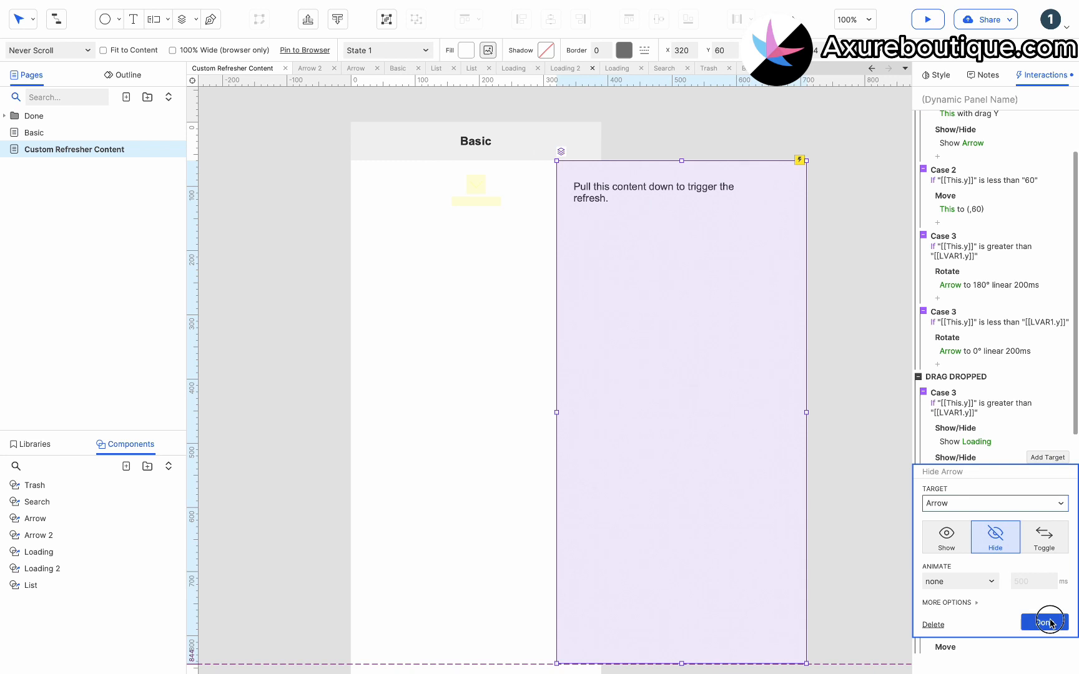
pyautogui.click(1049, 622)
# Step: Move the dynamic panel back onto the phone frame below the header and shift the Stop hot spot slightly down
pyautogui.moveTo(747, 309); pyautogui.dragTo(539, 301)
pyautogui.click(687, 199)
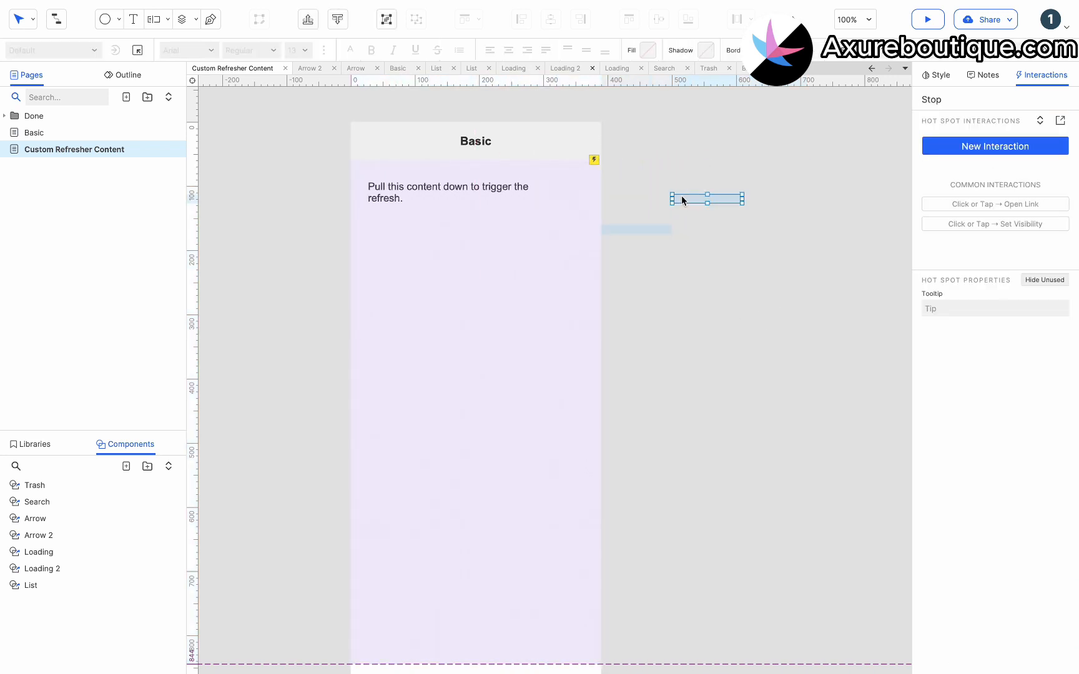
pyautogui.moveTo(682, 196); pyautogui.dragTo(610, 276)
# Step: Preview the Custom Refresher Content page in the browser, pull the content down to test the refresh, and return to Axure
pyautogui.press('super+period')
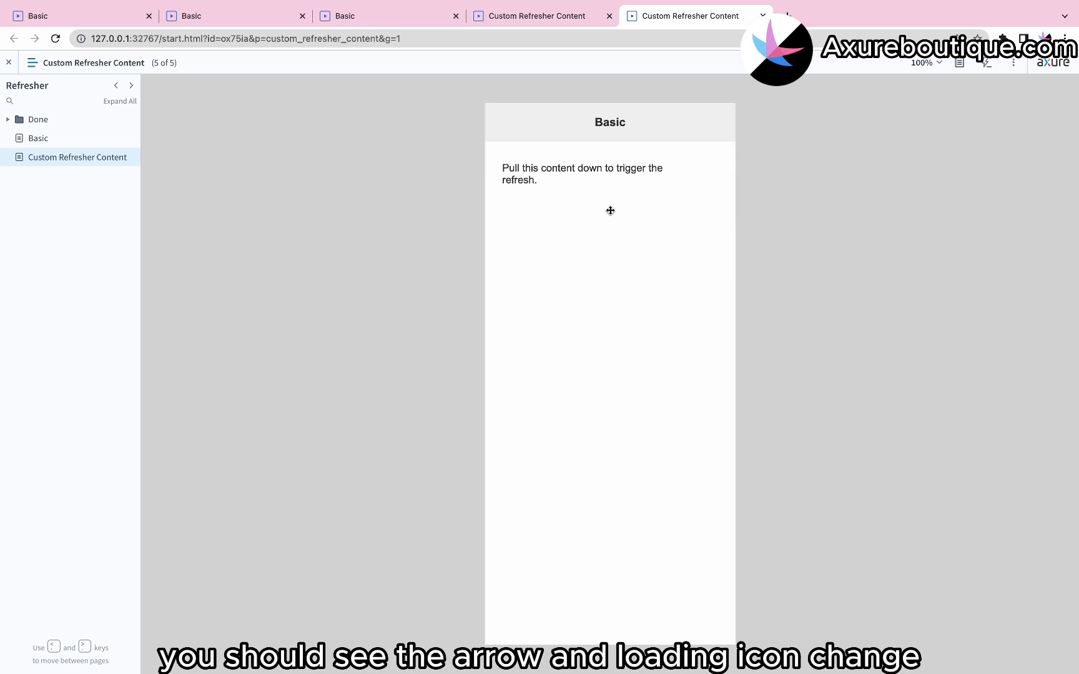
pyautogui.moveTo(609, 210); pyautogui.dragTo(615, 290)
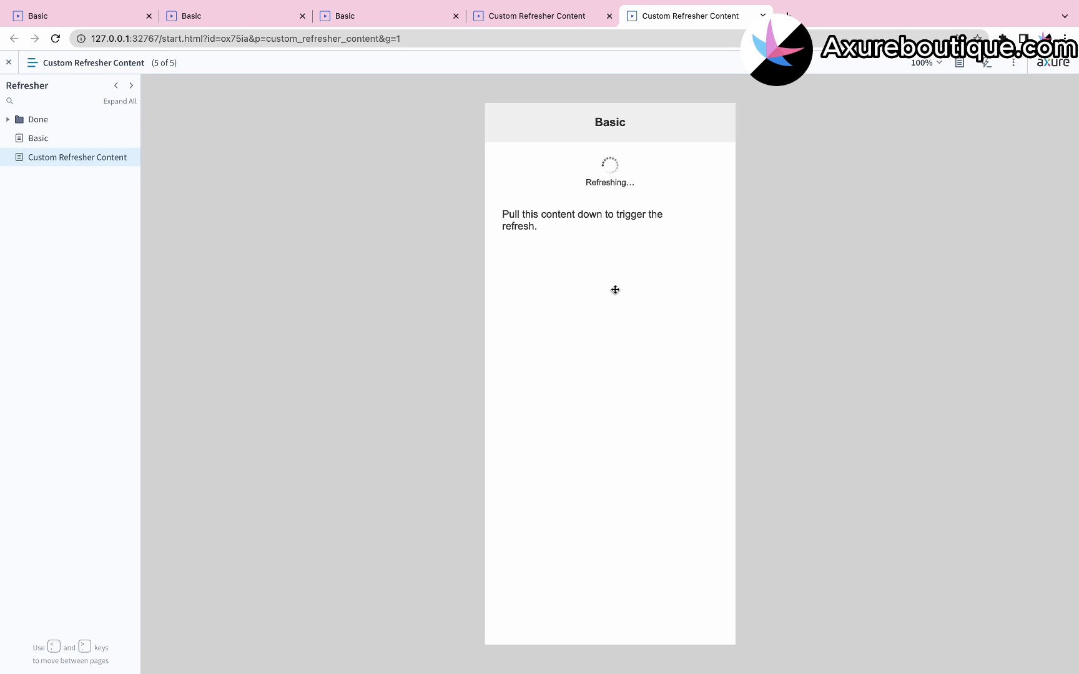
pyautogui.hotkey('ctrl', 'Right')
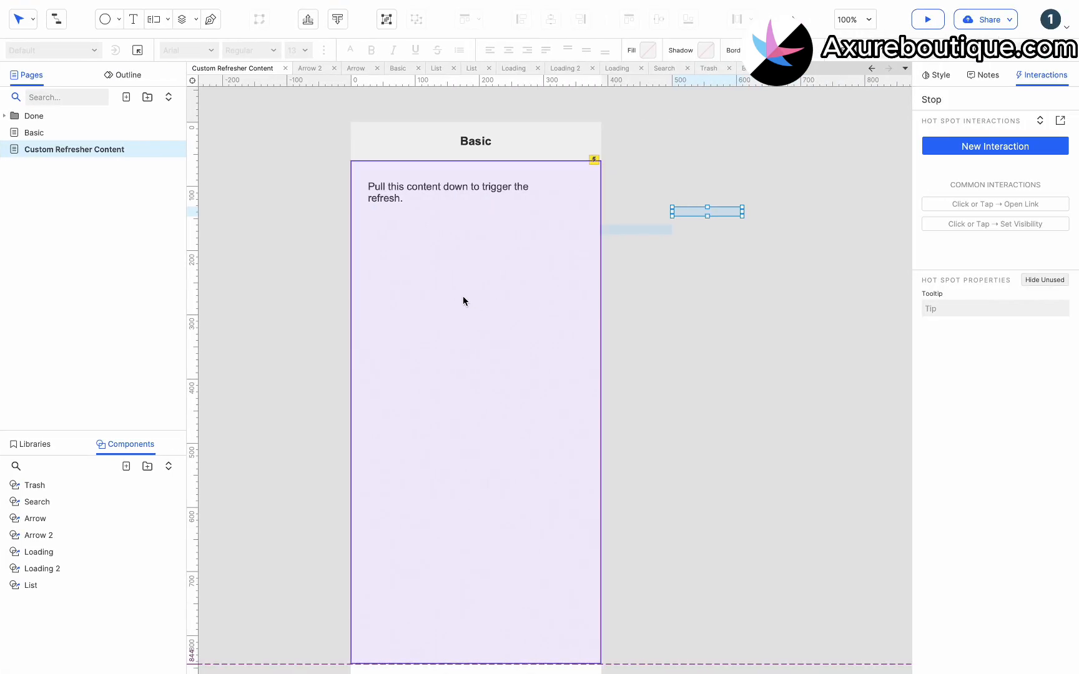
# Step: Duplicate the Basic page, rename the copy Advanced Usage, and place it below Custom Refresher Content
pyautogui.rightClick(88, 131)
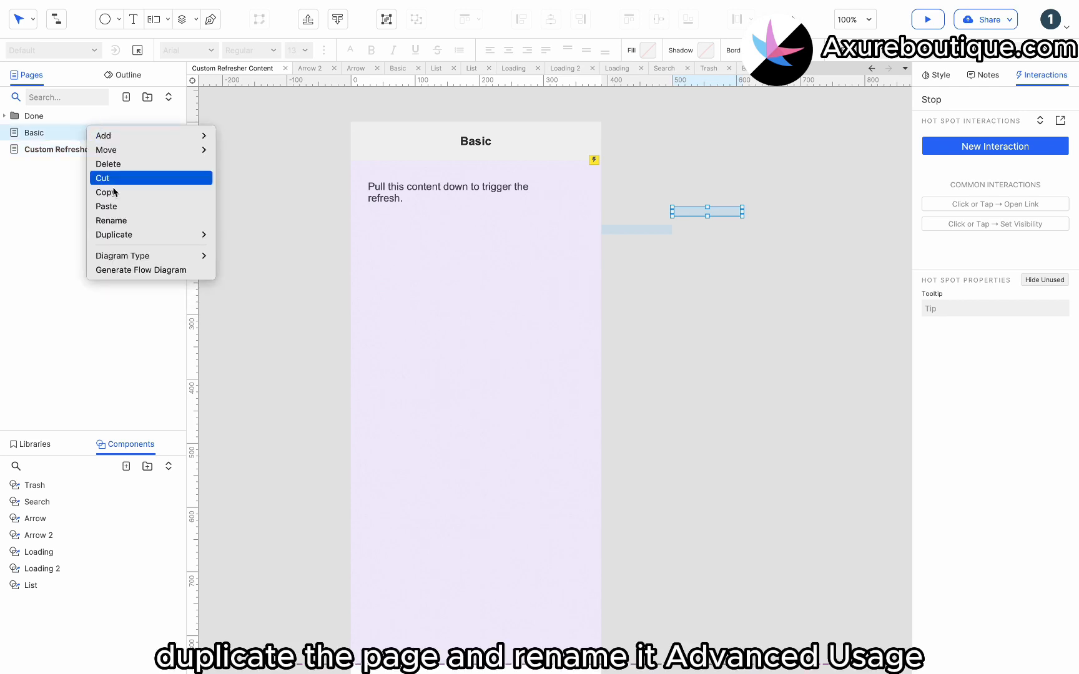
pyautogui.moveTo(156, 235)
pyautogui.click(243, 248)
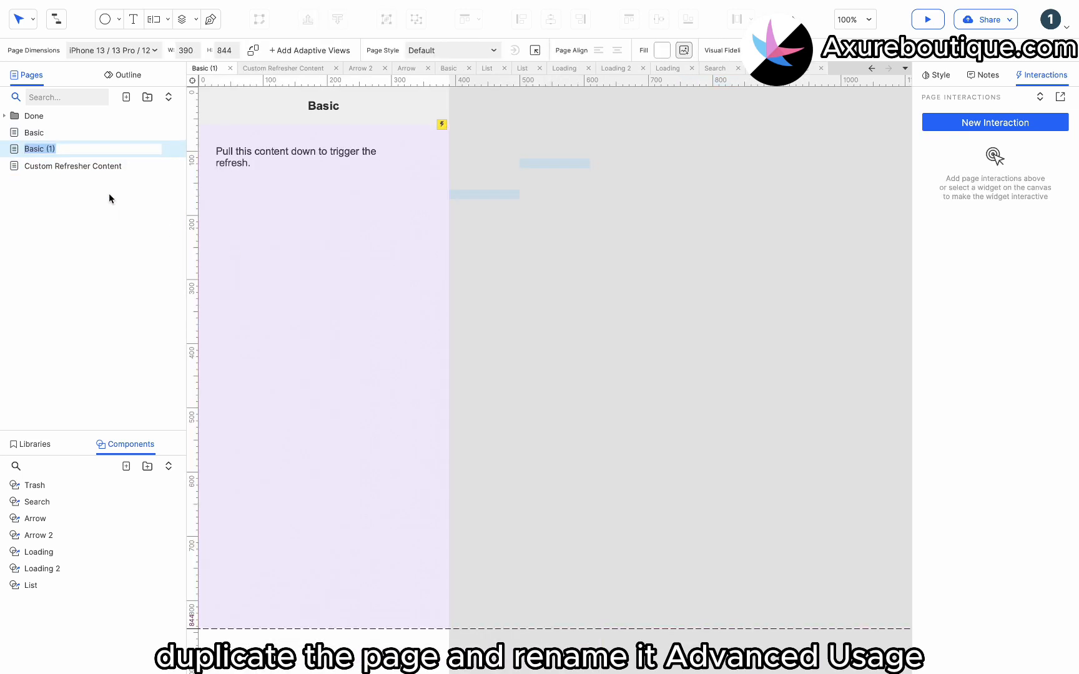
pyautogui.write('Advanced Usage')
pyautogui.press('Return')
pyautogui.moveTo(50, 149); pyautogui.dragTo(12, 183)
# Step: Replace the text inside the dynamic panel's State 1 with the List component, aligned to the panel's upper-left corner
pyautogui.hscroll(-2, 293, 186)
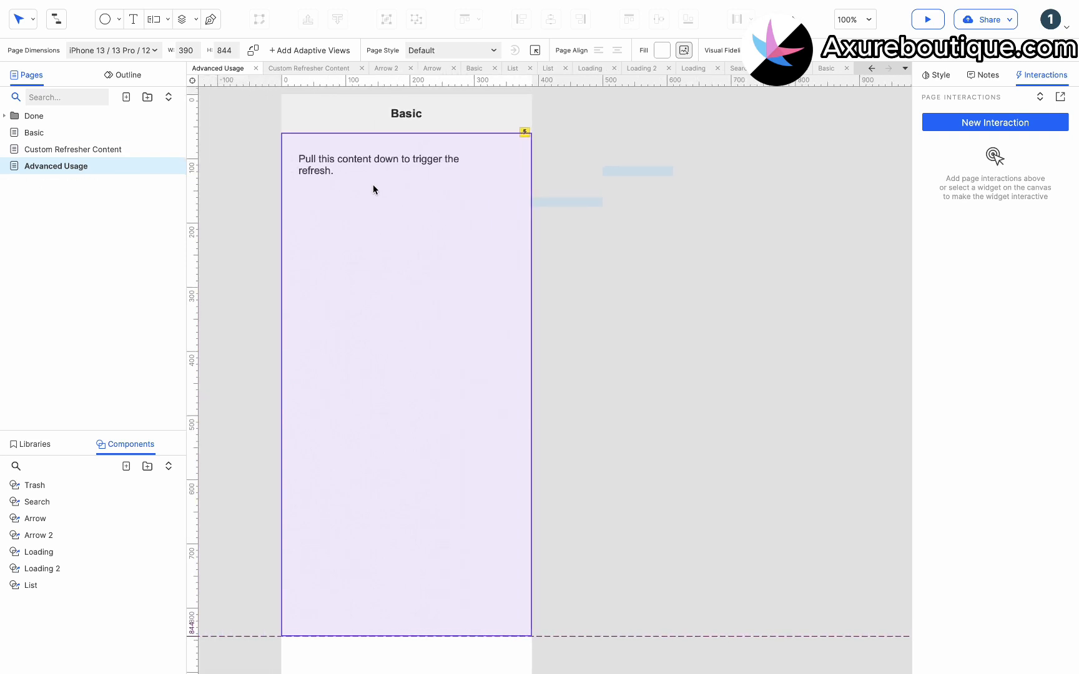
pyautogui.doubleClick(373, 186)
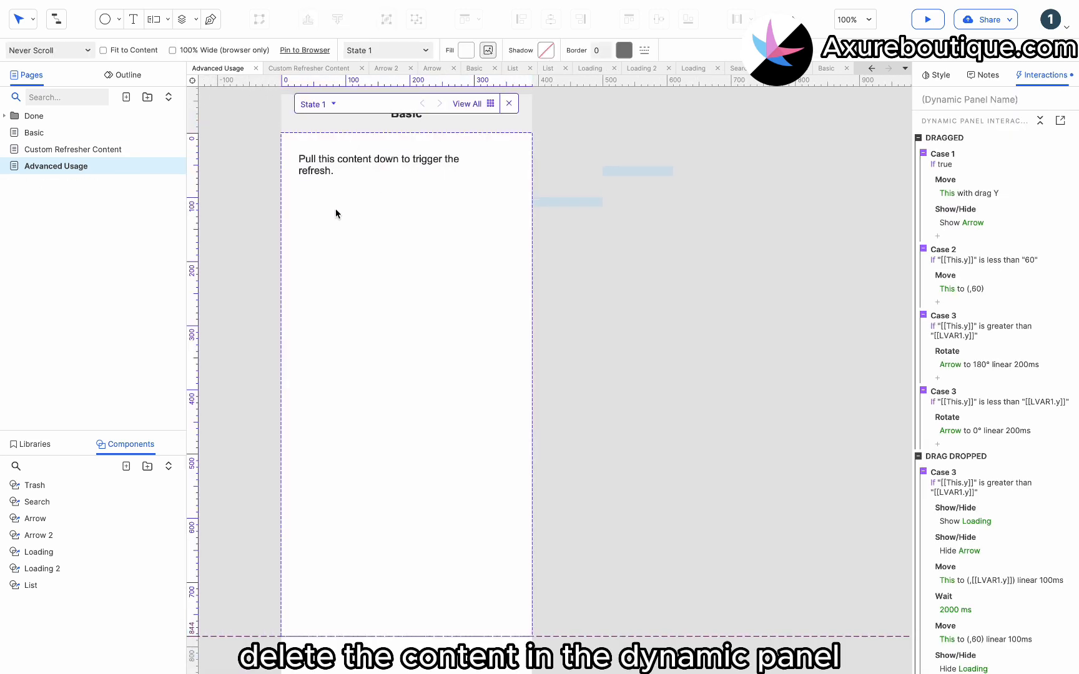
pyautogui.click(329, 167)
pyautogui.press('Delete')
pyautogui.moveTo(30, 585); pyautogui.dragTo(283, 133)
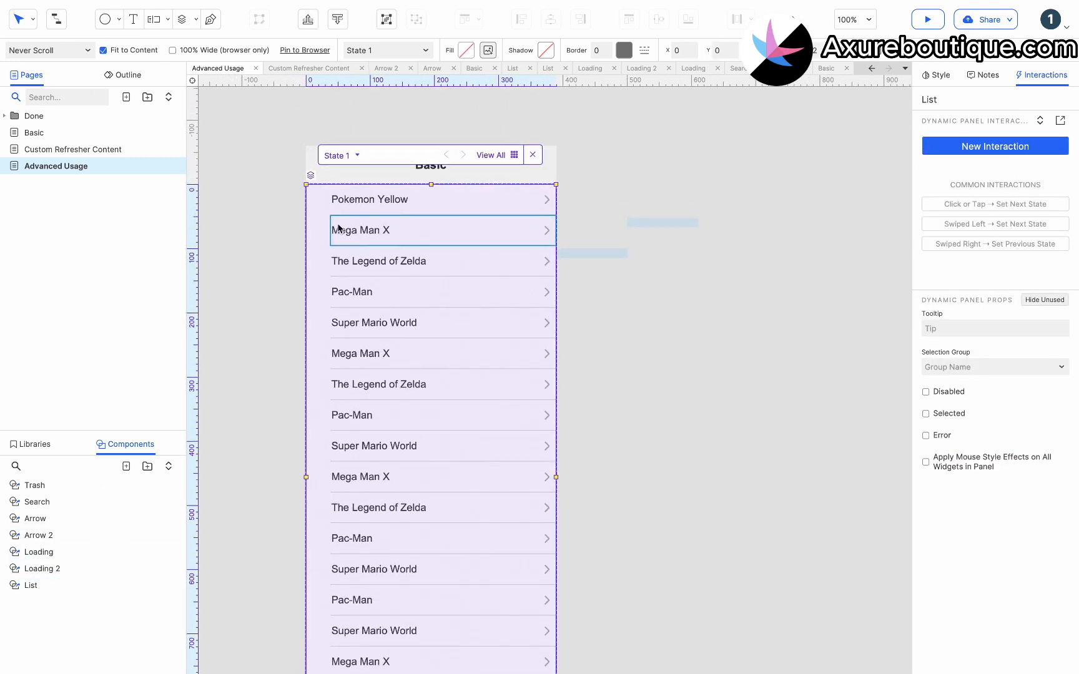
# Step: Examine State 1 and State 2 of the nested List dynamic panel, then leave panel editing
pyautogui.doubleClick(338, 225)
pyautogui.click(353, 156)
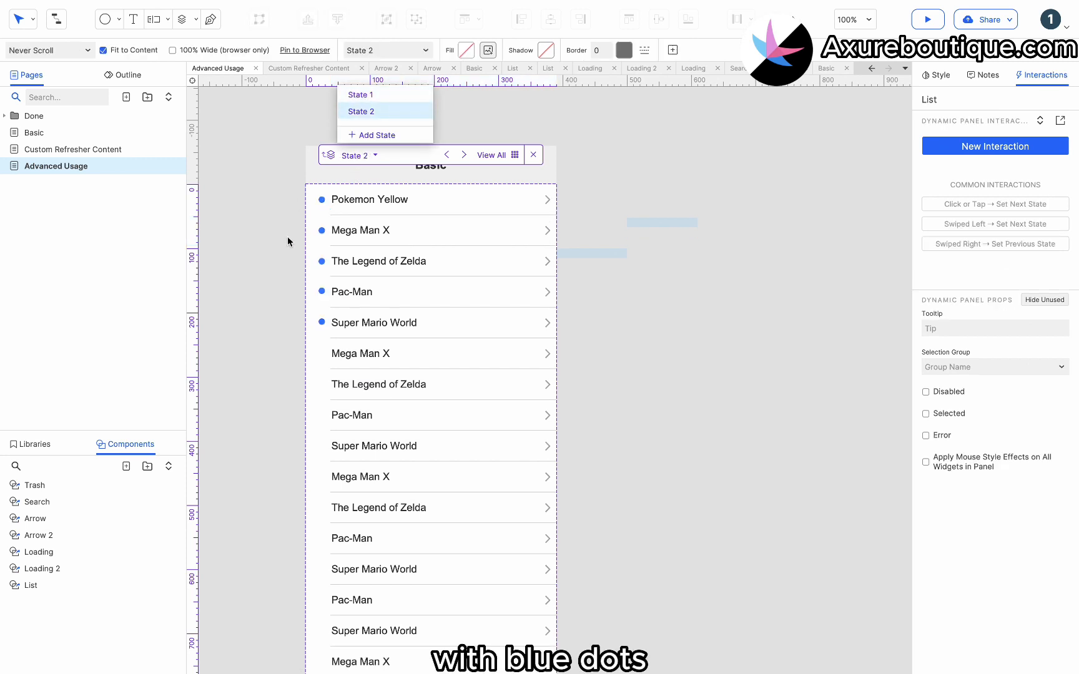
pyautogui.click(361, 94)
pyautogui.moveTo(374, 236); pyautogui.dragTo(500, 236)
pyautogui.hotkey('ctrl', 'z')
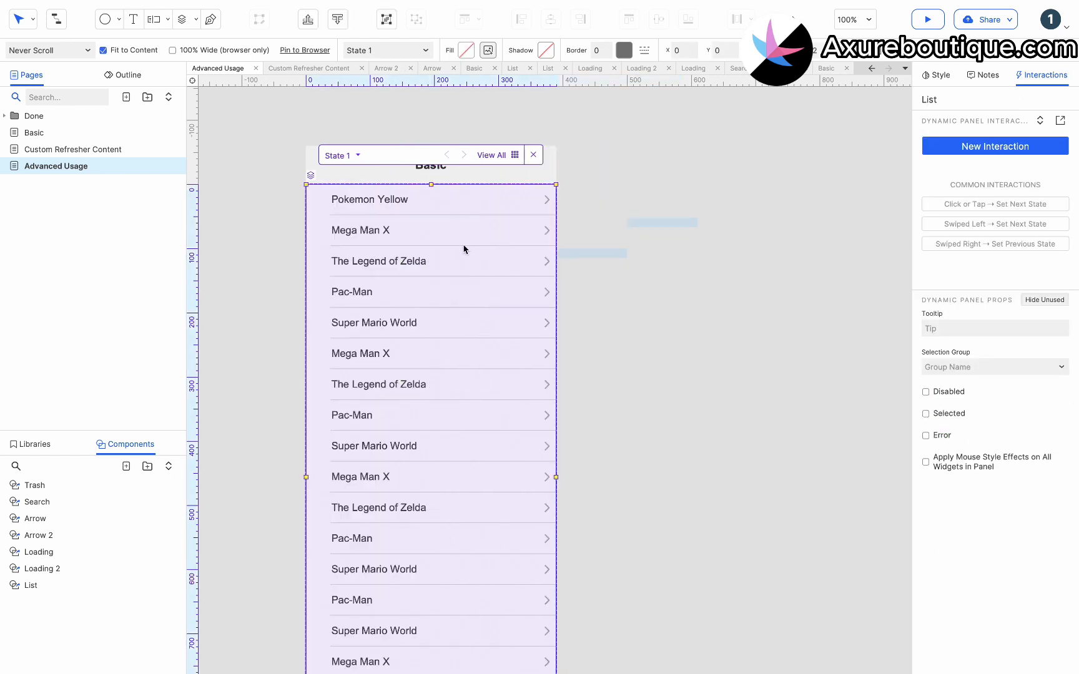
pyautogui.click(605, 282)
# Step: Add a Set Panel State action to the outer panel's Drag Dropped case that sets List to State 2
pyautogui.scroll(-3, 961, 310)
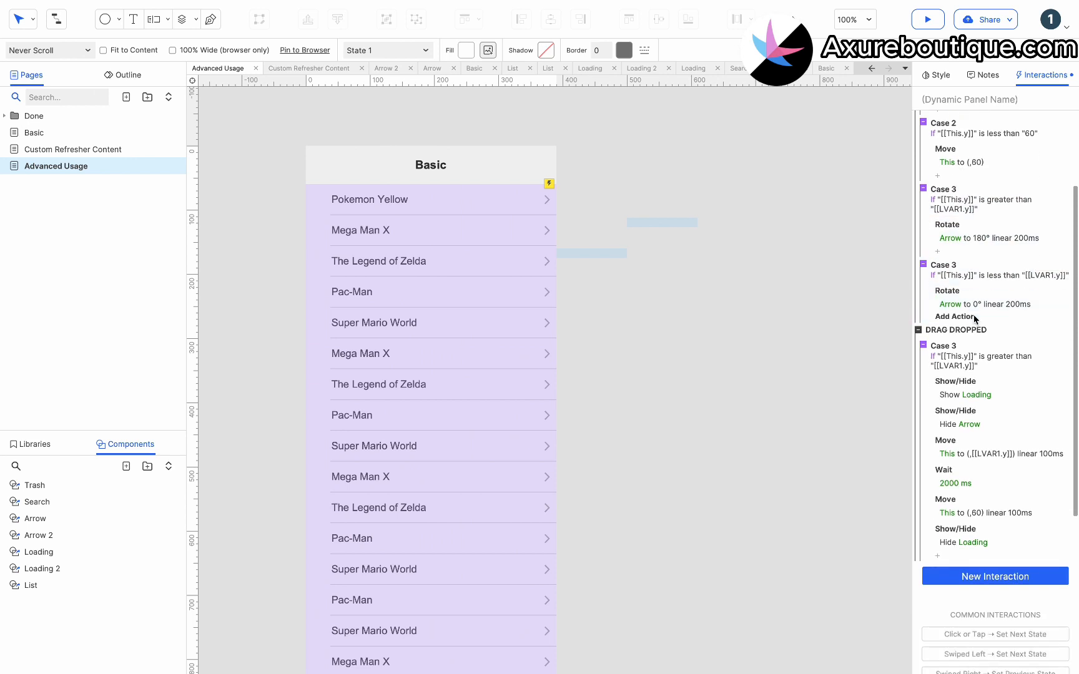
pyautogui.click(942, 558)
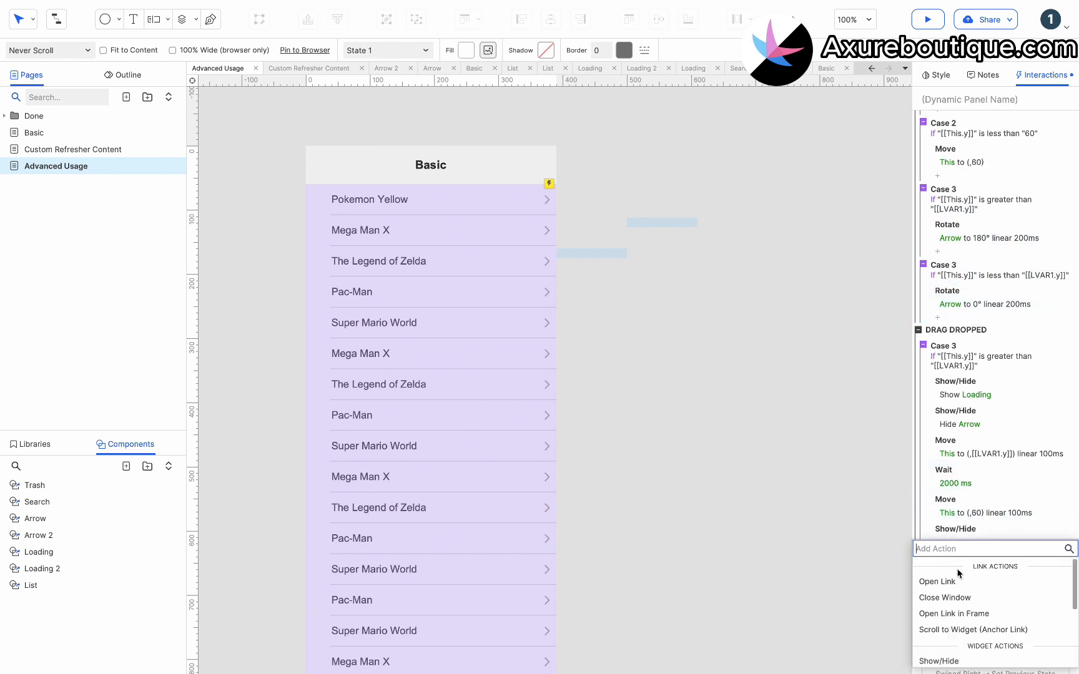
pyautogui.scroll(-2, 937, 624)
pyautogui.click(953, 644)
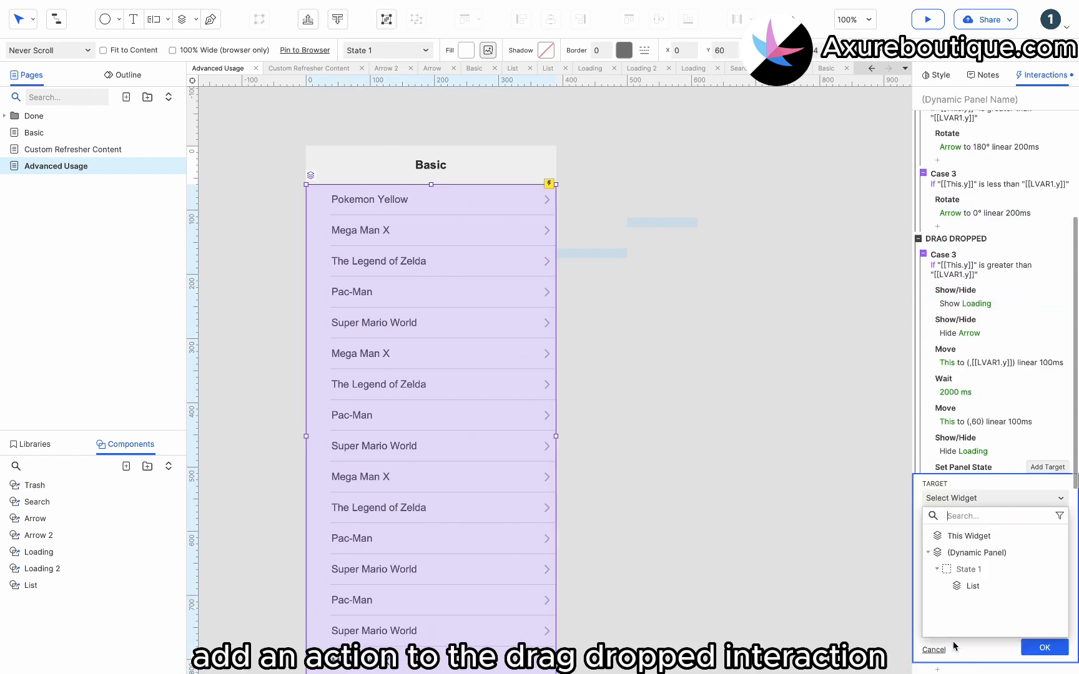
pyautogui.click(972, 586)
pyautogui.click(977, 549)
pyautogui.click(967, 582)
pyautogui.click(1040, 659)
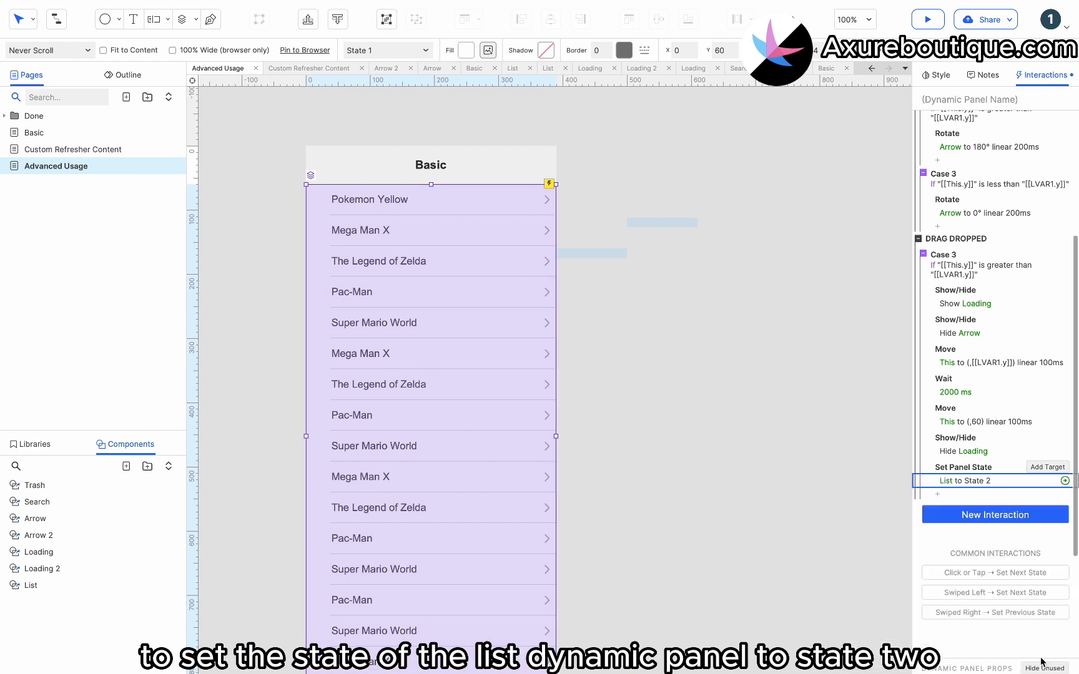
# Step: Copy the Set Panel State action into Dragged Case 1 after the Show Arrow action and set List to State 1
pyautogui.scroll(1, 969, 468)
pyautogui.scroll(5, 969, 468)
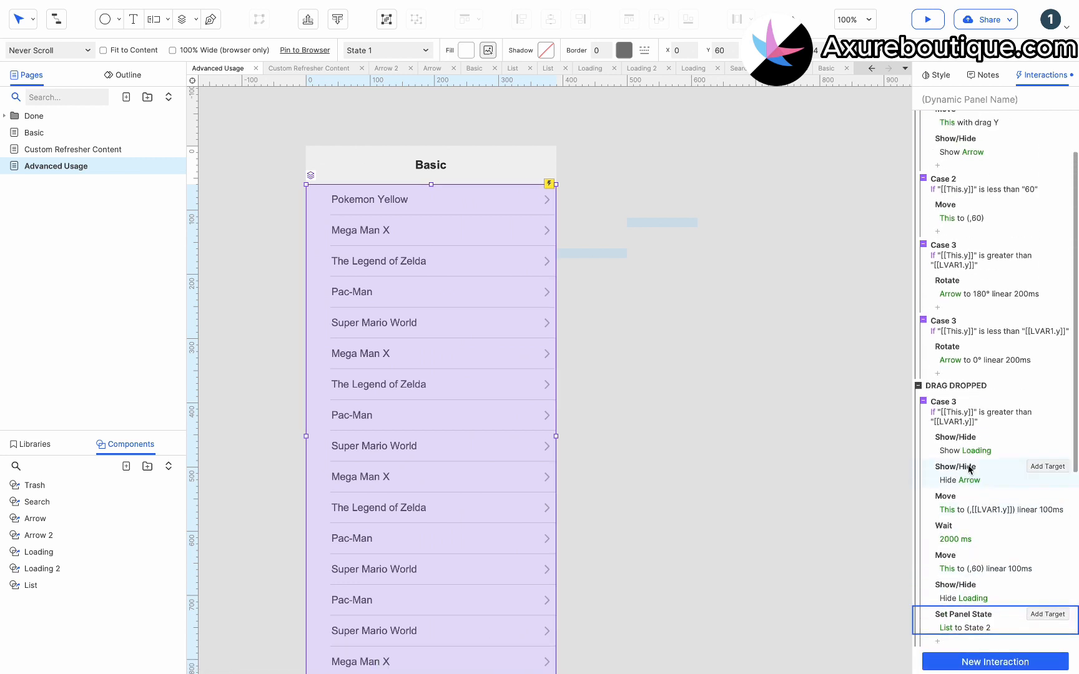
pyautogui.click(960, 213)
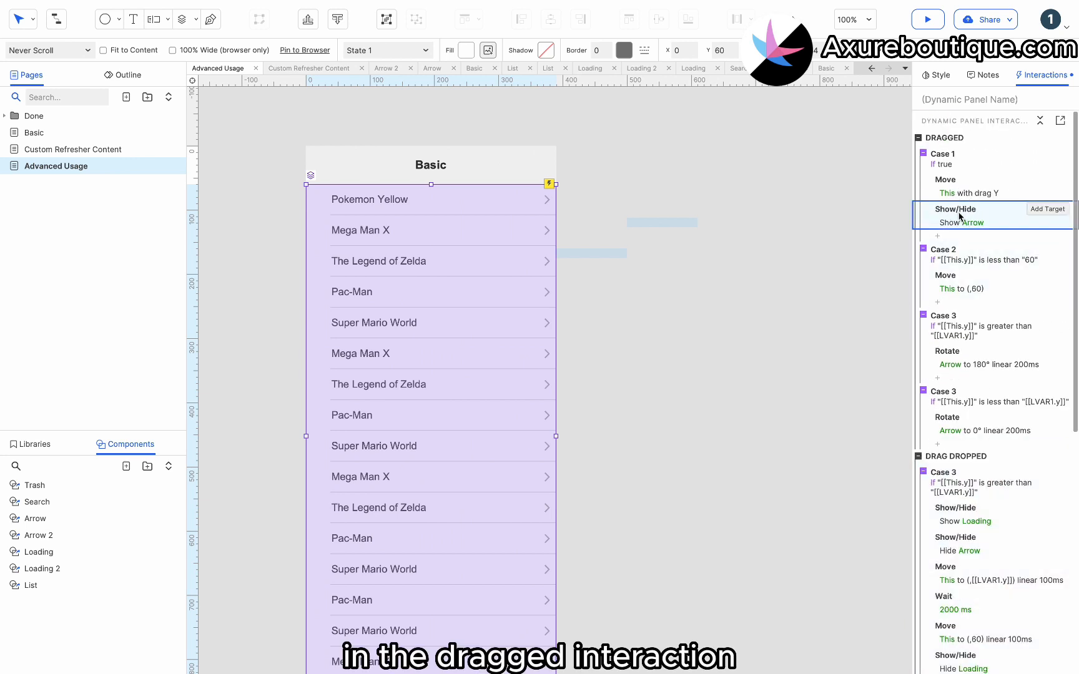
pyautogui.press('super+v')
pyautogui.click(970, 254)
pyautogui.click(954, 322)
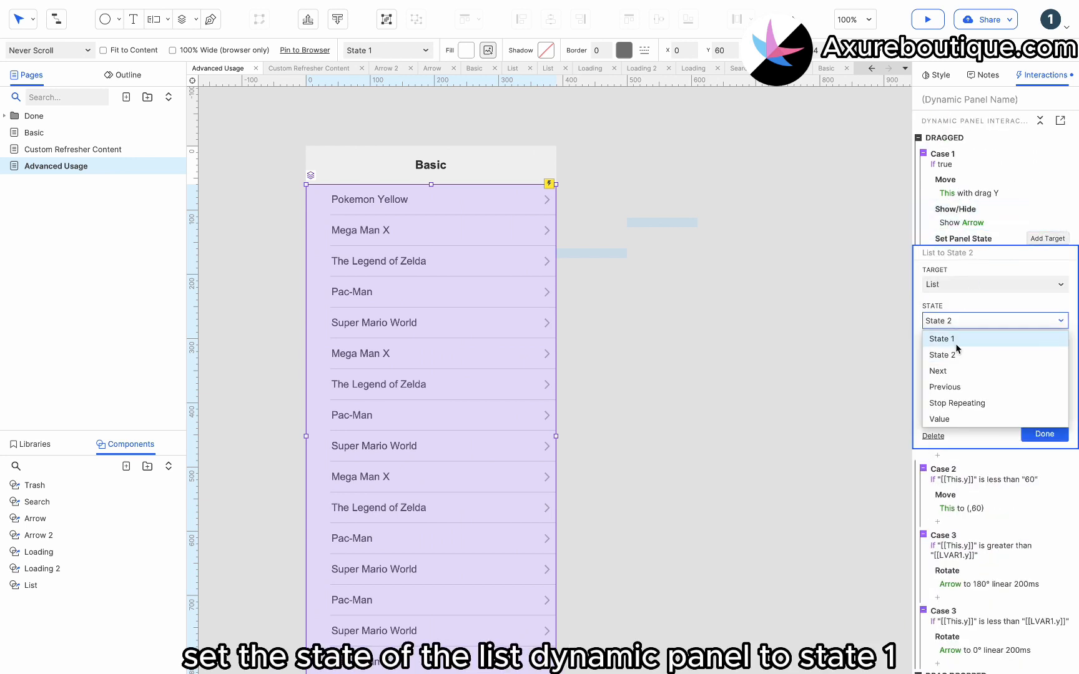
pyautogui.click(956, 342)
pyautogui.click(1044, 434)
pyautogui.click(730, 384)
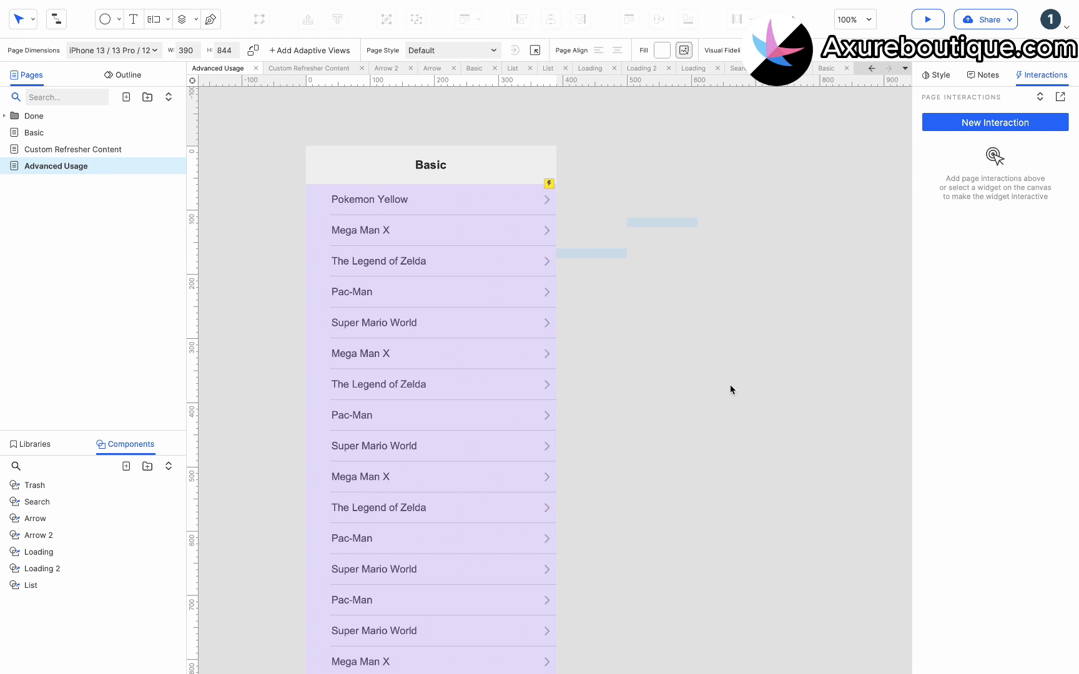
# Step: Preview the Advanced Usage page, pull the list down twice to test the refresh, and return to Axure
pyautogui.click(927, 20)
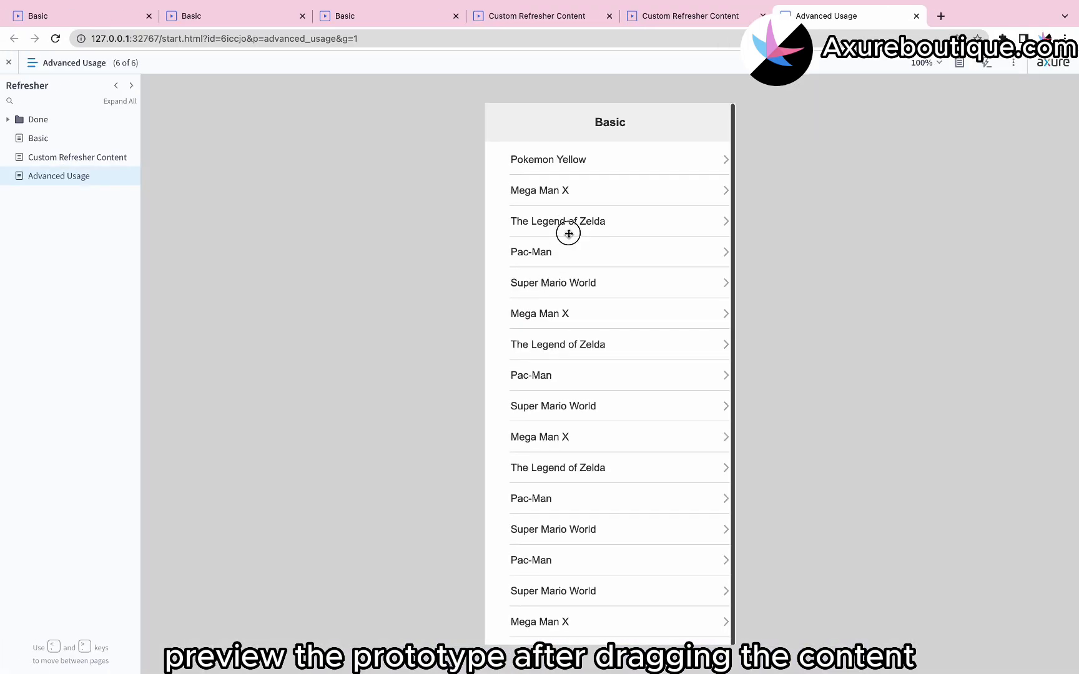
pyautogui.moveTo(568, 233); pyautogui.dragTo(574, 315)
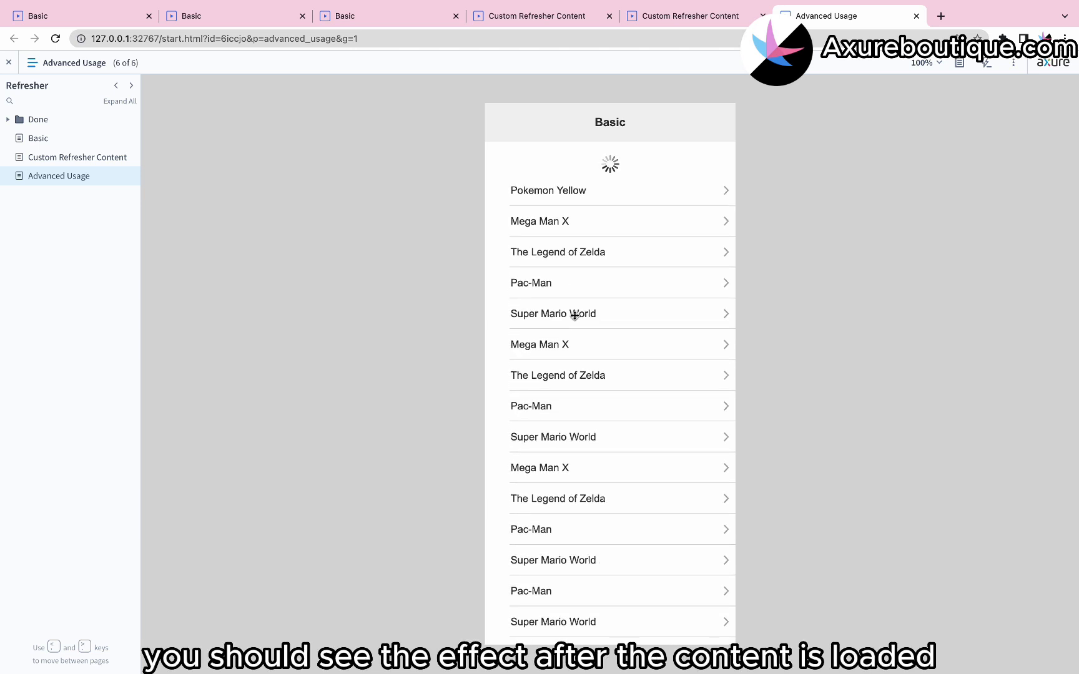
pyautogui.moveTo(590, 186); pyautogui.dragTo(601, 286)
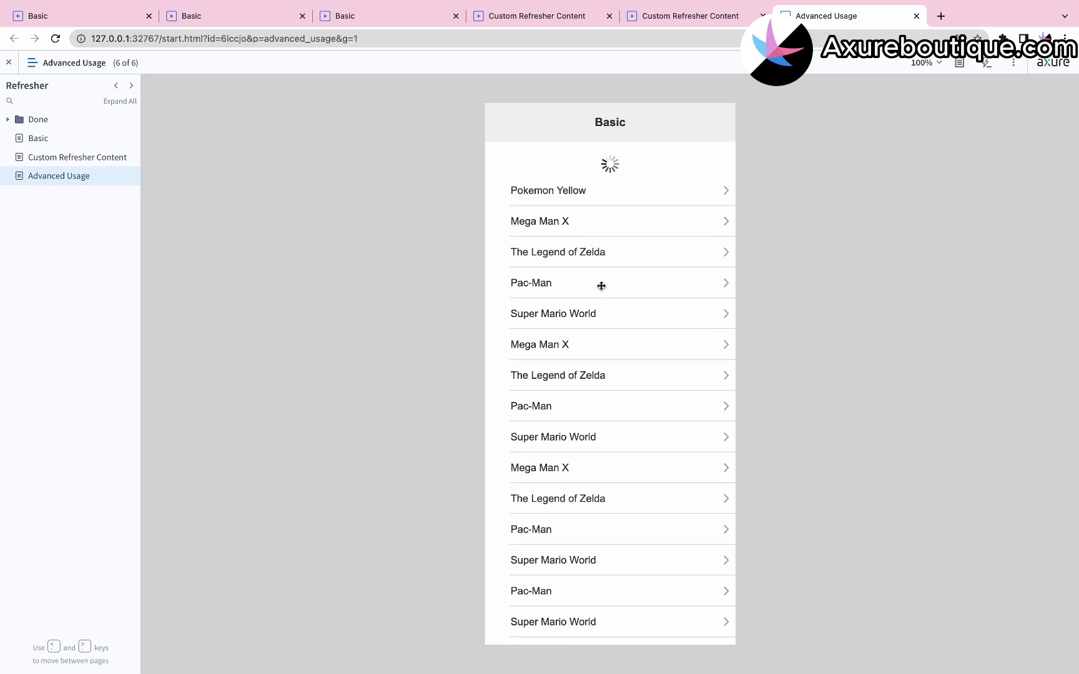
pyautogui.hotkey('ctrl', 'Right')
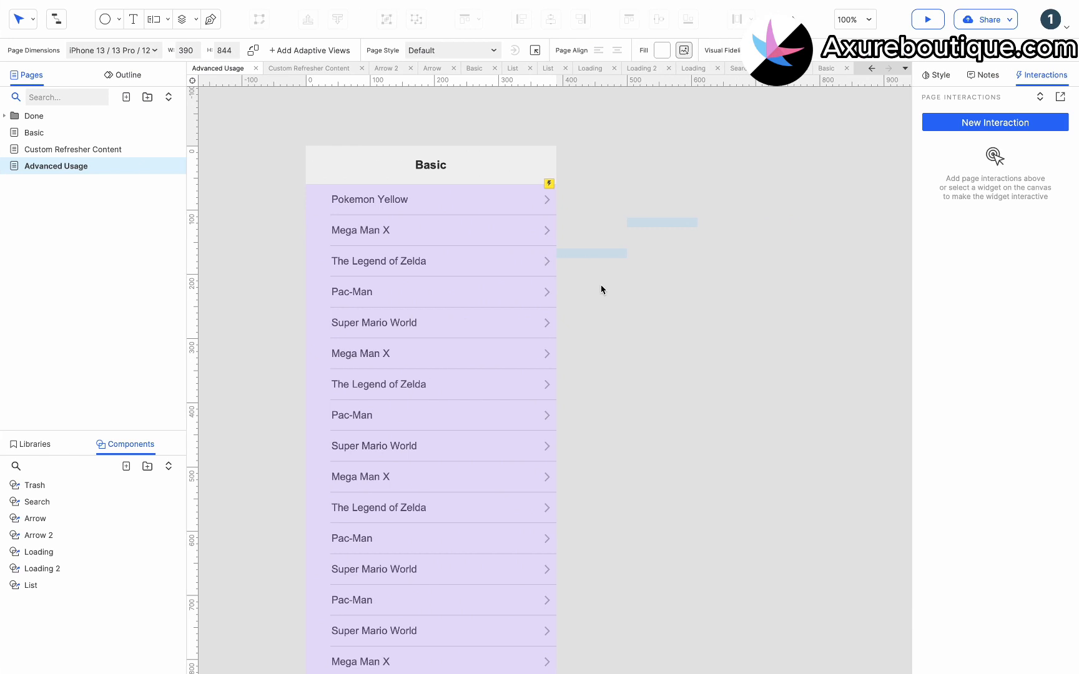
# Step: Duplicate the panel's Drag Dropped Case 3 and change the copy's condition to "[[This.y]]" is less than or equals "[[LVAR1.y]]"
pyautogui.click(517, 286)
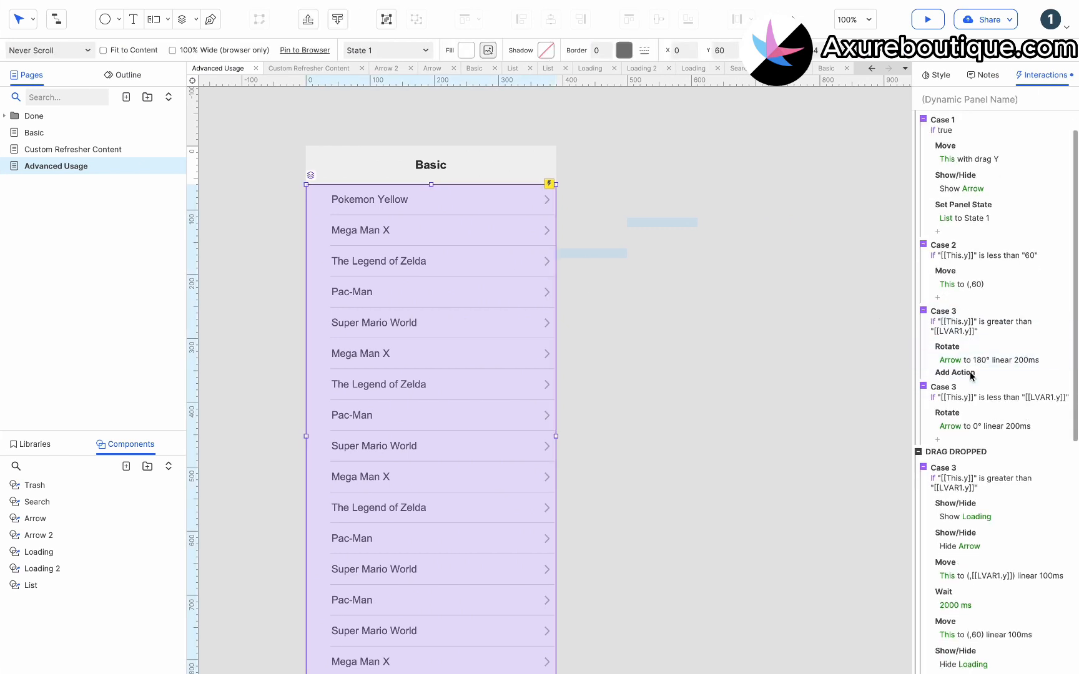
pyautogui.scroll(-3, 972, 376)
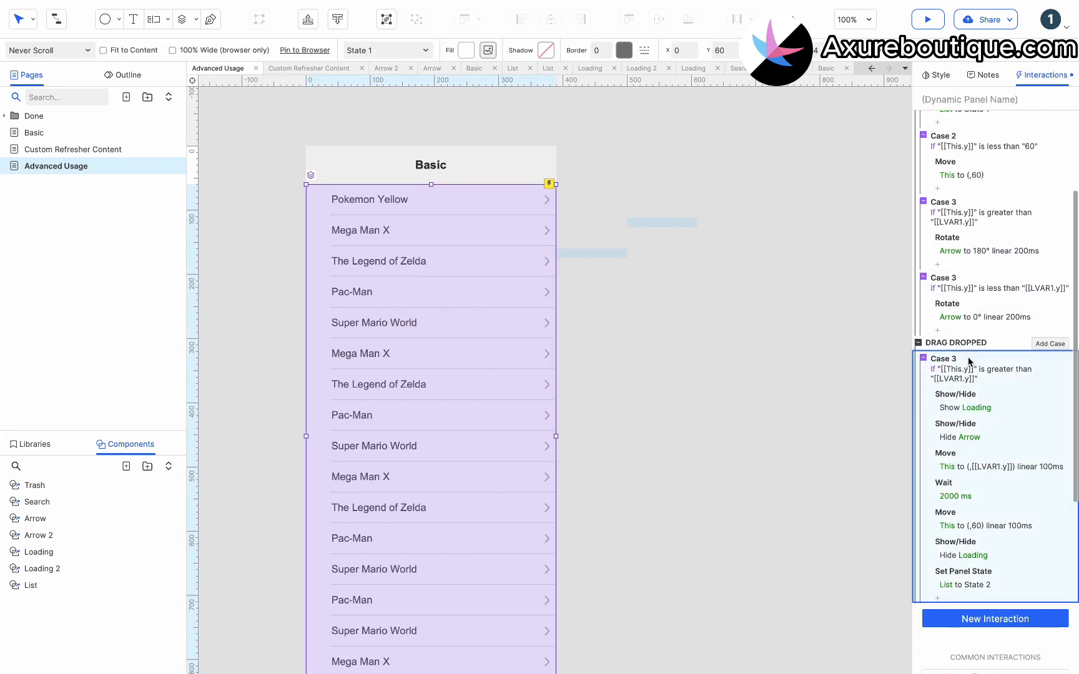
pyautogui.hotkey('ctrl', 'd')
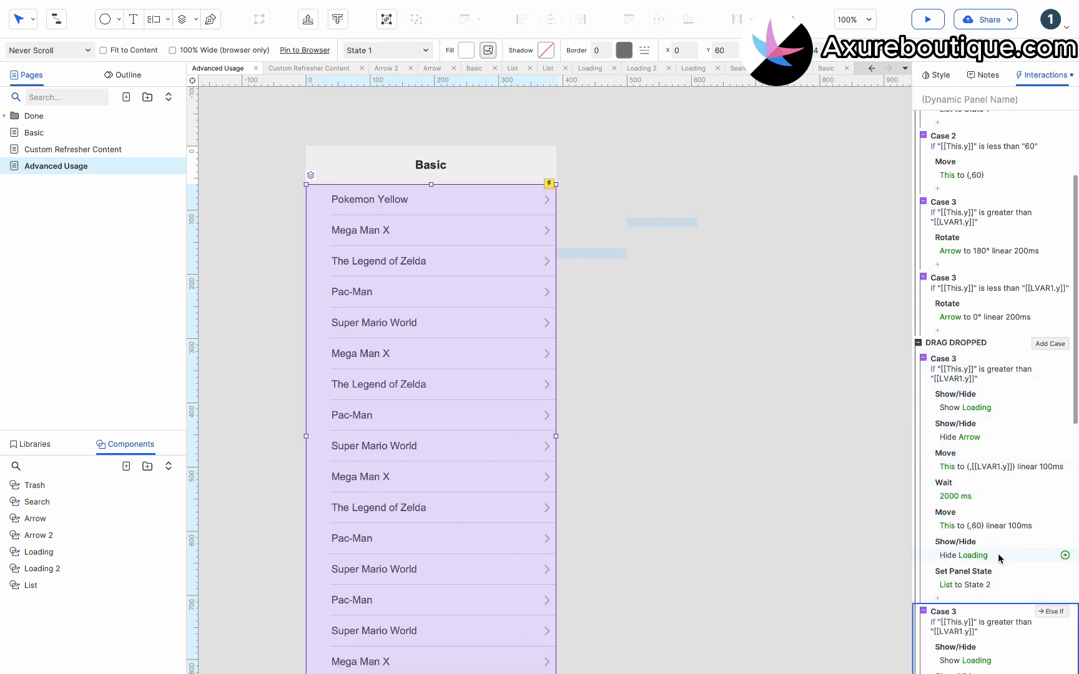
pyautogui.scroll(-3, 1015, 513)
pyautogui.click(1005, 452)
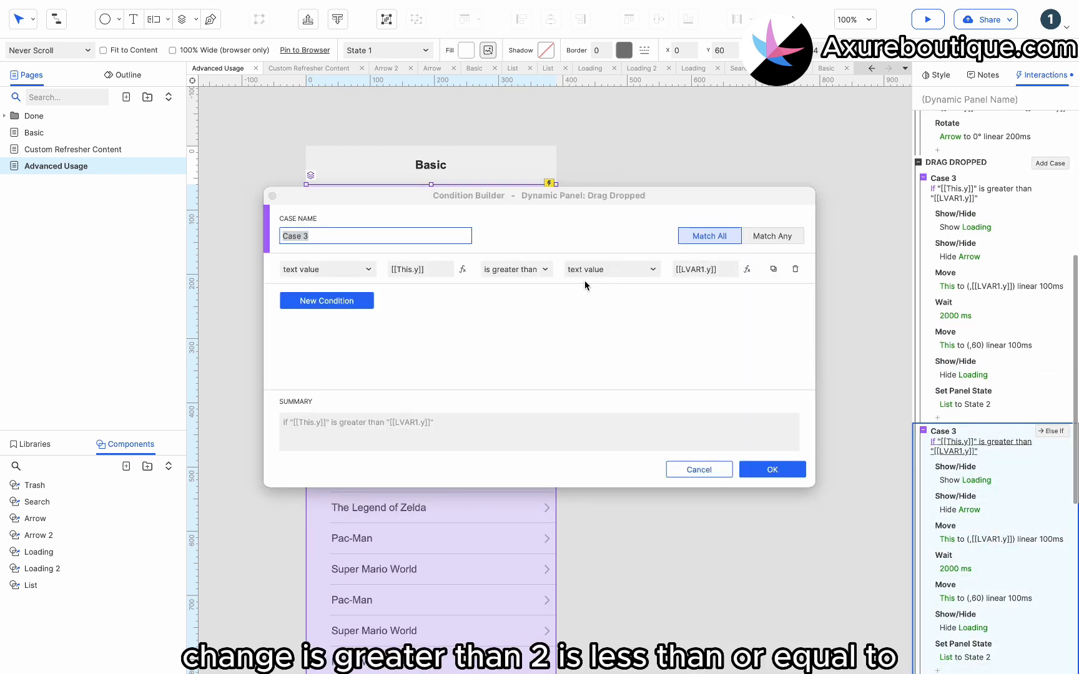
pyautogui.click(517, 270)
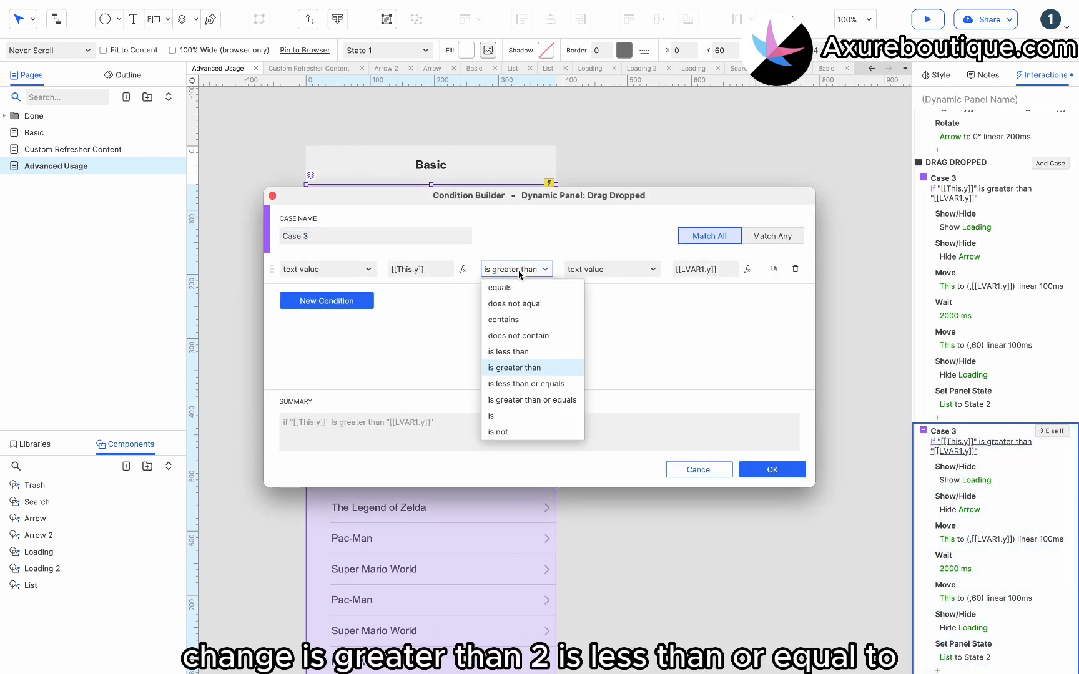
pyautogui.click(523, 383)
pyautogui.click(772, 470)
# Step: Replace all actions in the less-than-or-equals Drag Dropped case with a Move action taking This to x,y before drag
pyautogui.scroll(-1, 1021, 483)
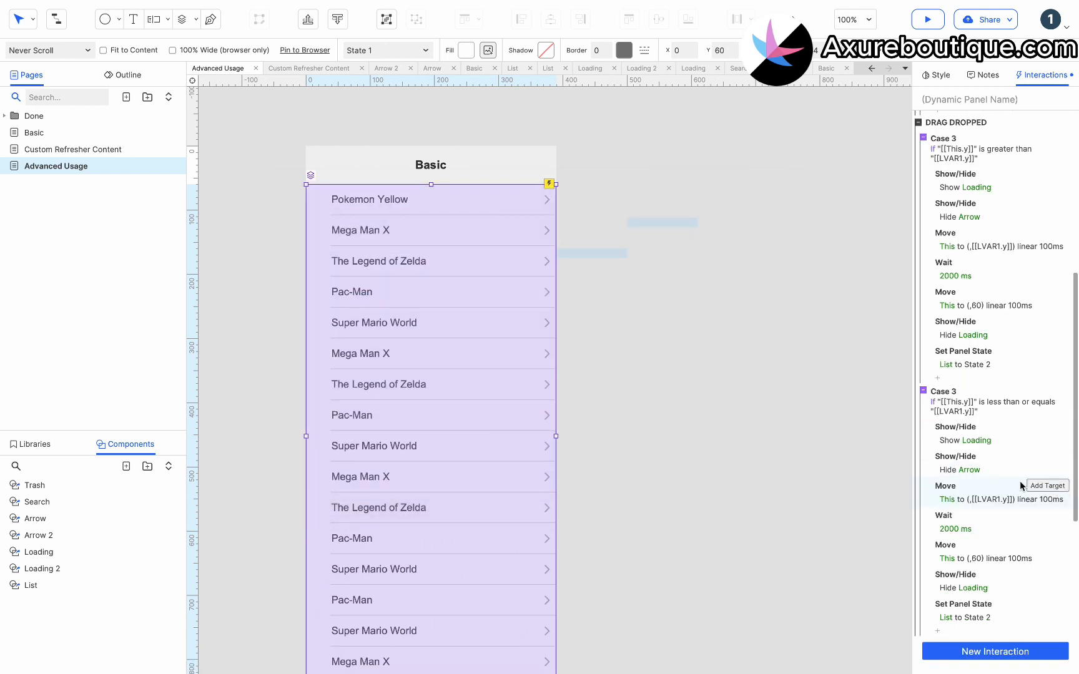
pyautogui.keyDown('shift'); pyautogui.click(963, 604); pyautogui.keyUp('shift')
pyautogui.press('Delete')
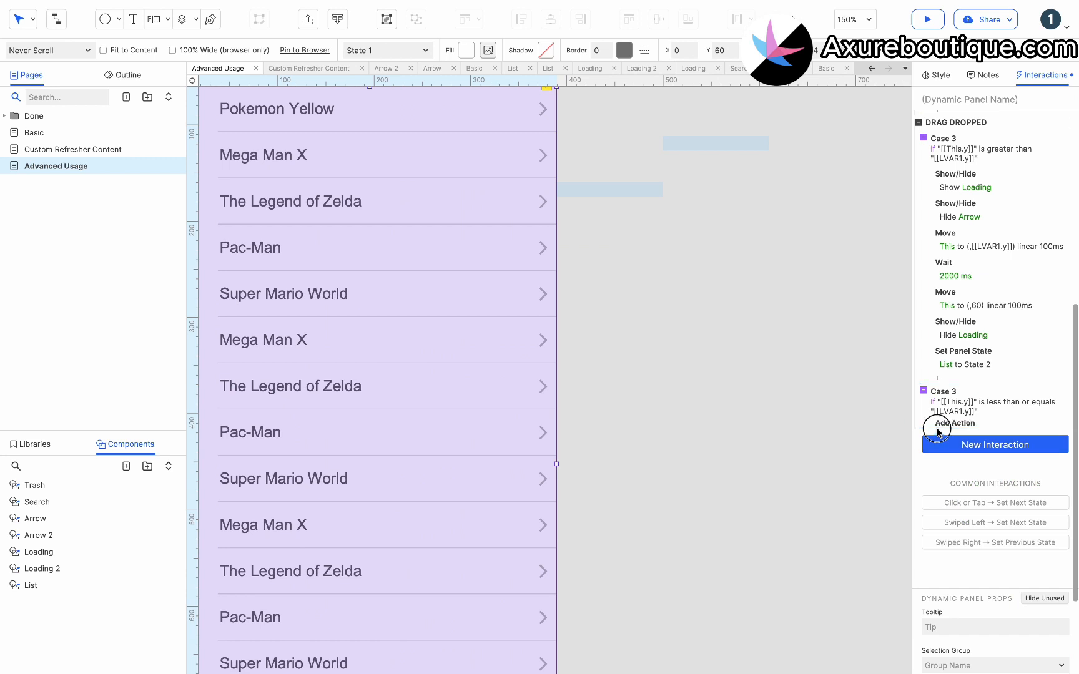
pyautogui.click(937, 424)
pyautogui.scroll(-1, 946, 537)
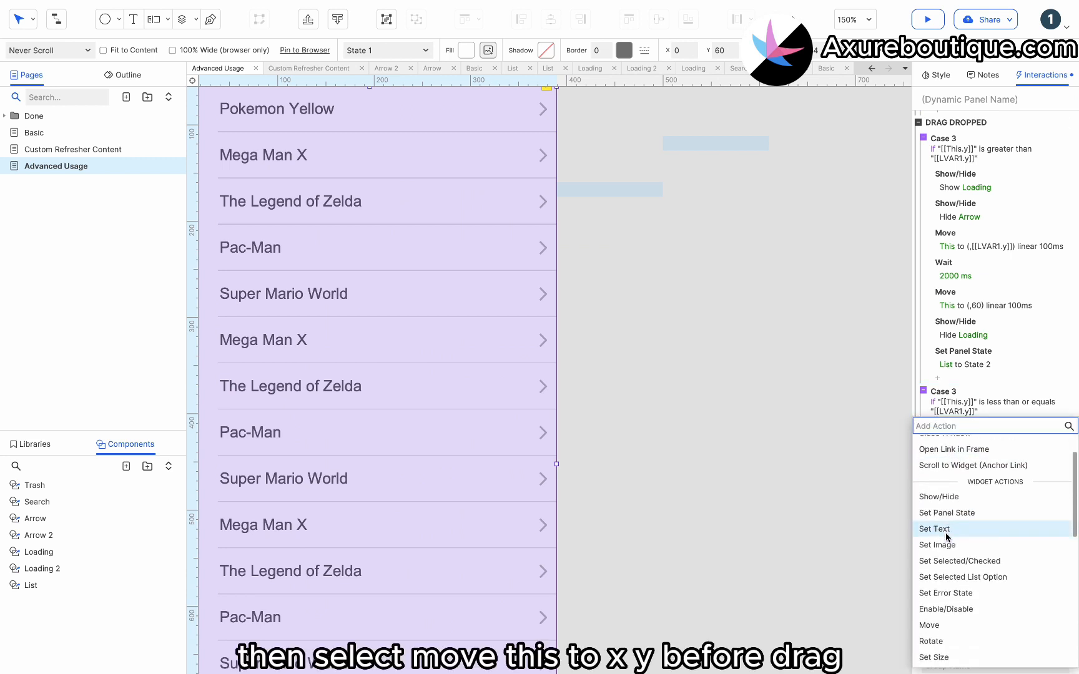
pyautogui.click(947, 628)
pyautogui.click(971, 440)
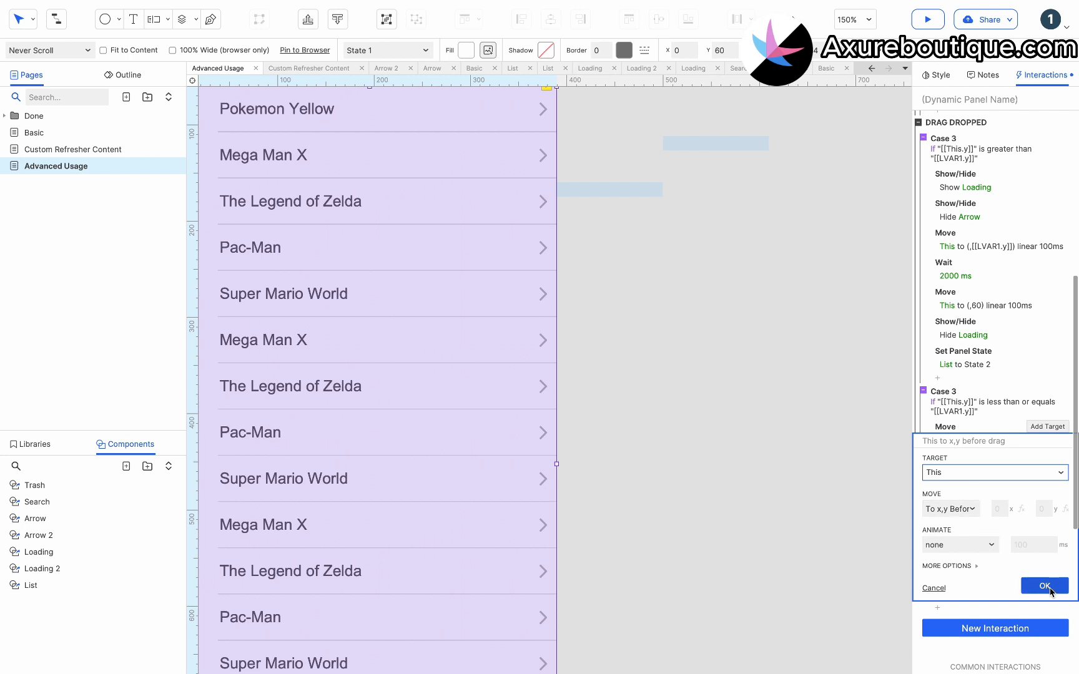
pyautogui.click(1050, 591)
# Step: Set the Move to x,y before drag action to animate linear over 100 ms
pyautogui.scroll(-5, 986, 507)
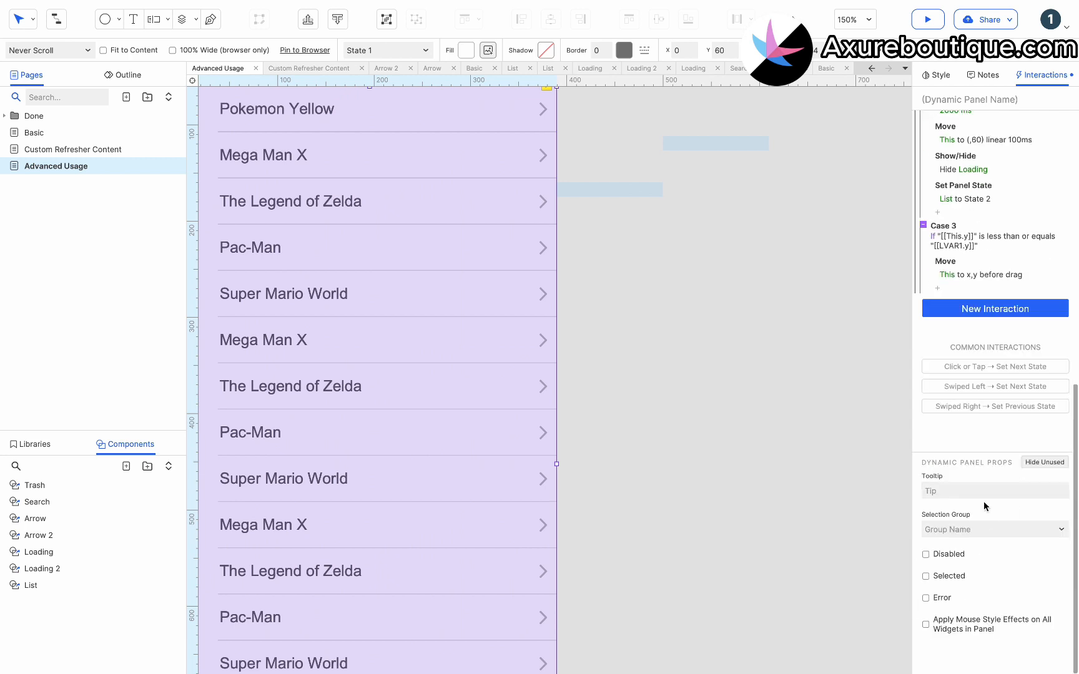
pyautogui.click(983, 283)
pyautogui.click(964, 378)
pyautogui.click(956, 428)
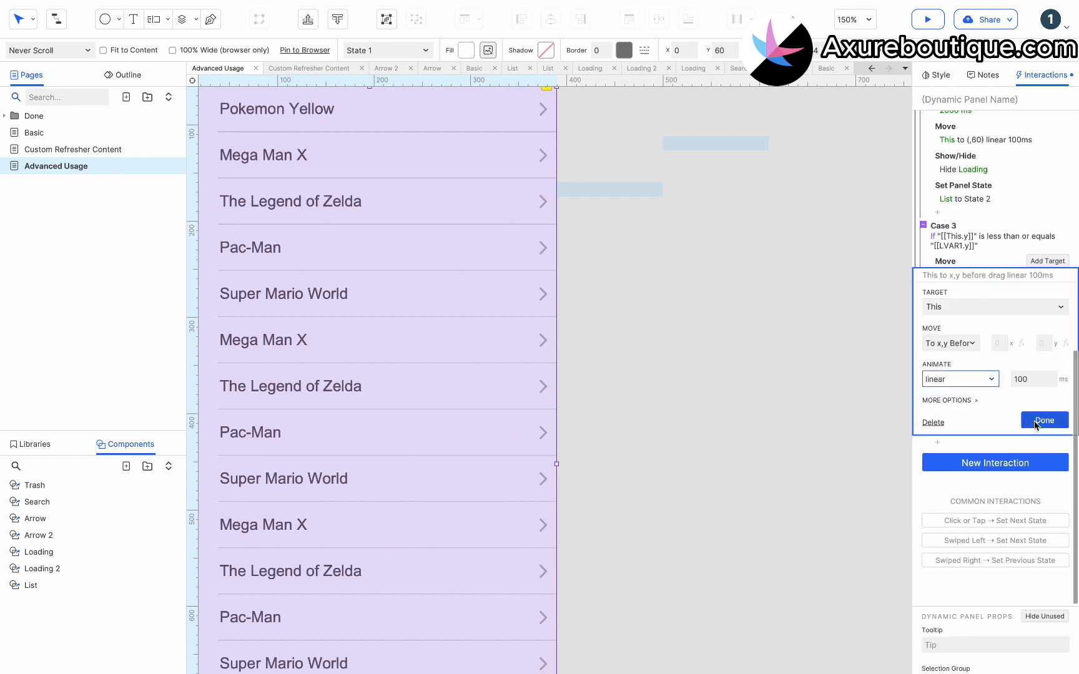
pyautogui.click(1034, 422)
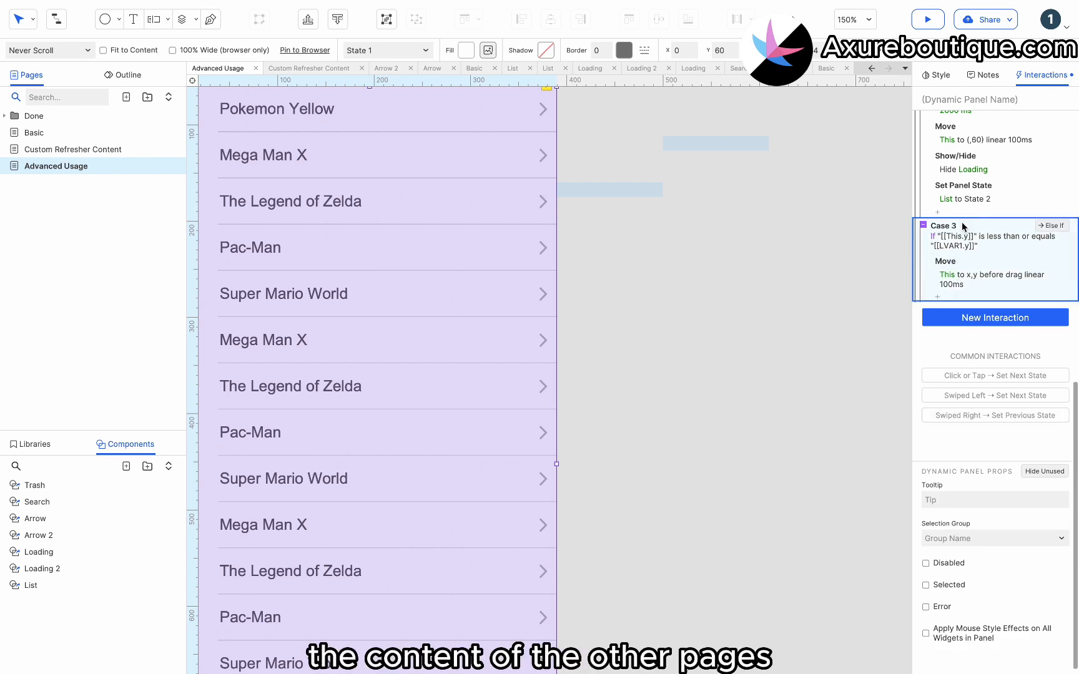
# Step: Copy the less-than-or-equals case into Drag Dropped on the Custom Refresher Content page's dynamic panel and check its Move action settings
pyautogui.rightClick(110, 167)
pyautogui.click(109, 149)
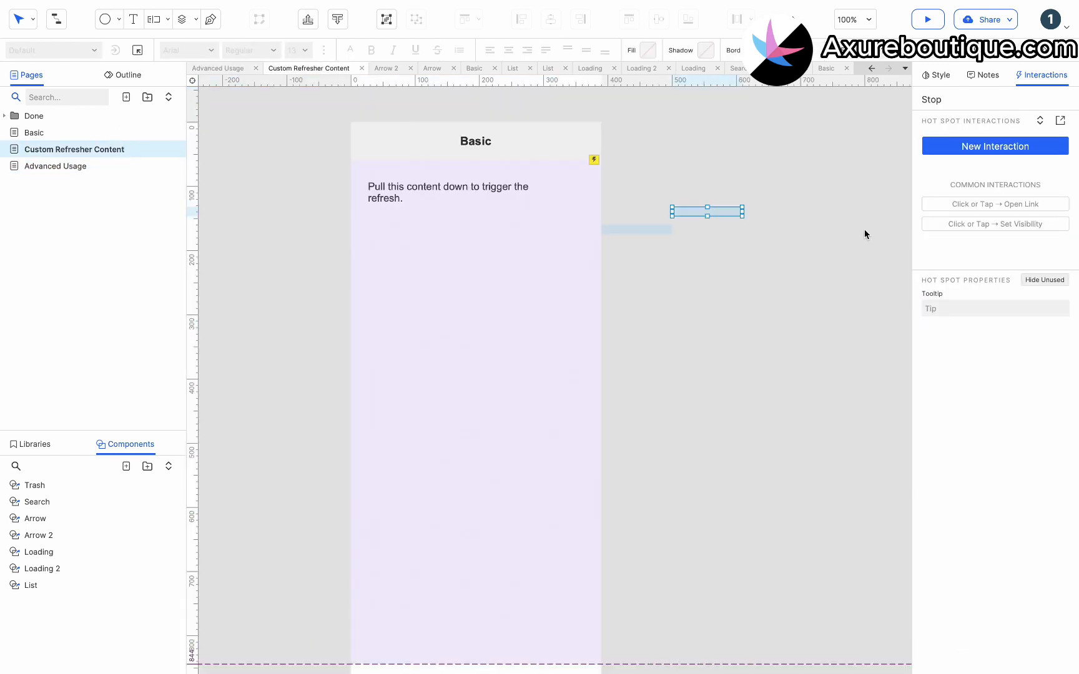
pyautogui.click(545, 311)
pyautogui.scroll(-5, 974, 406)
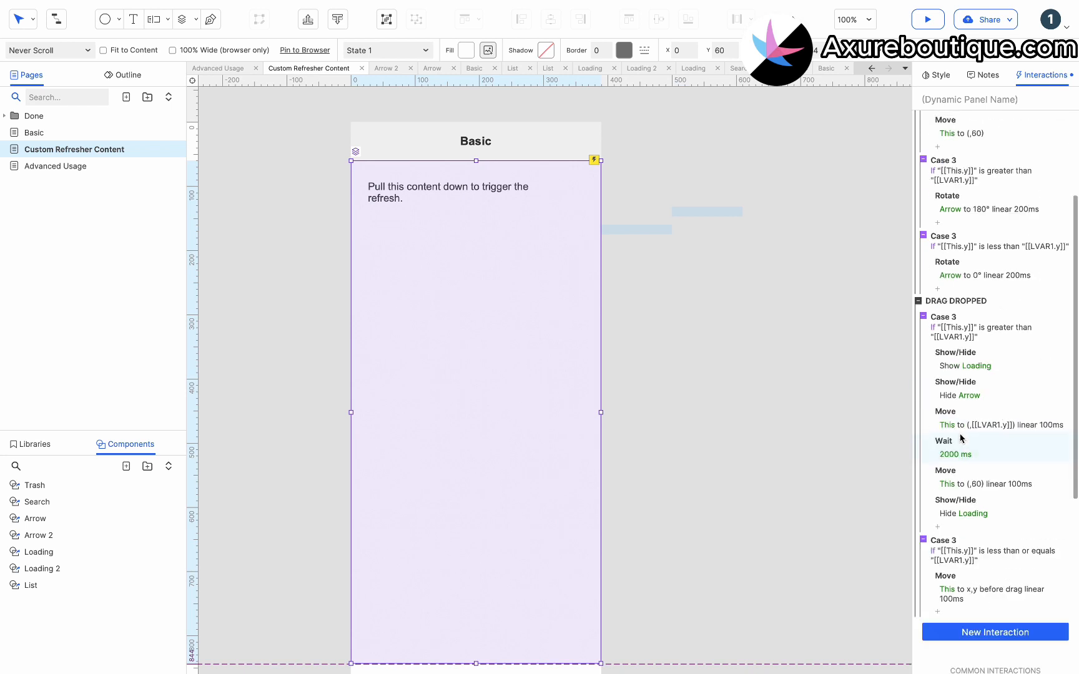
pyautogui.scroll(2, 974, 387)
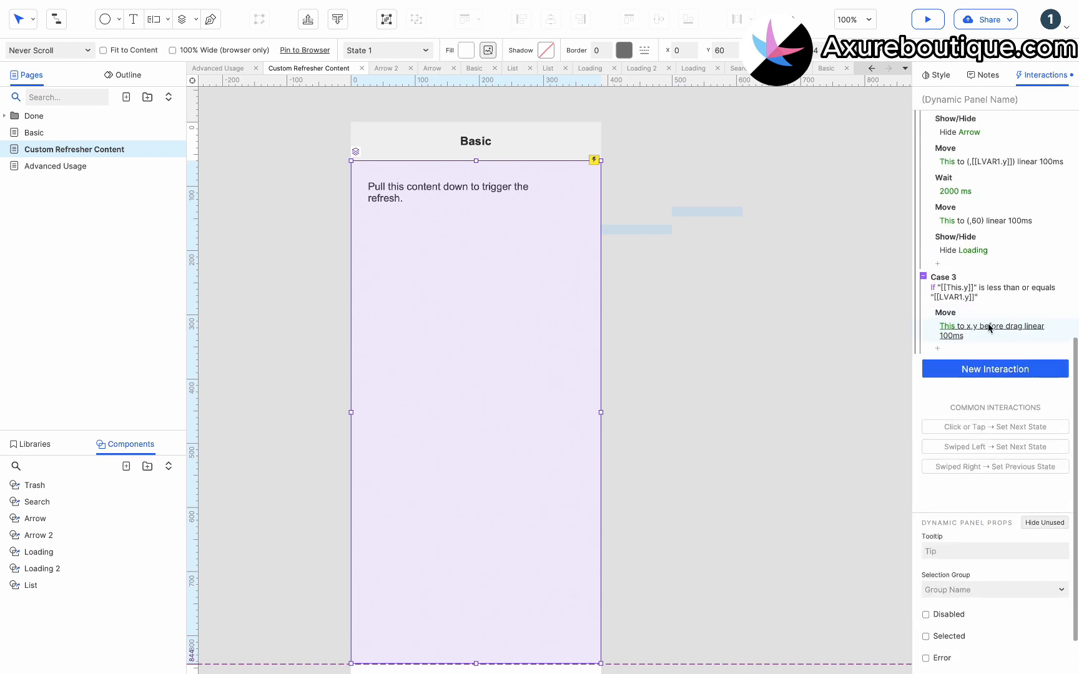
pyautogui.click(990, 329)
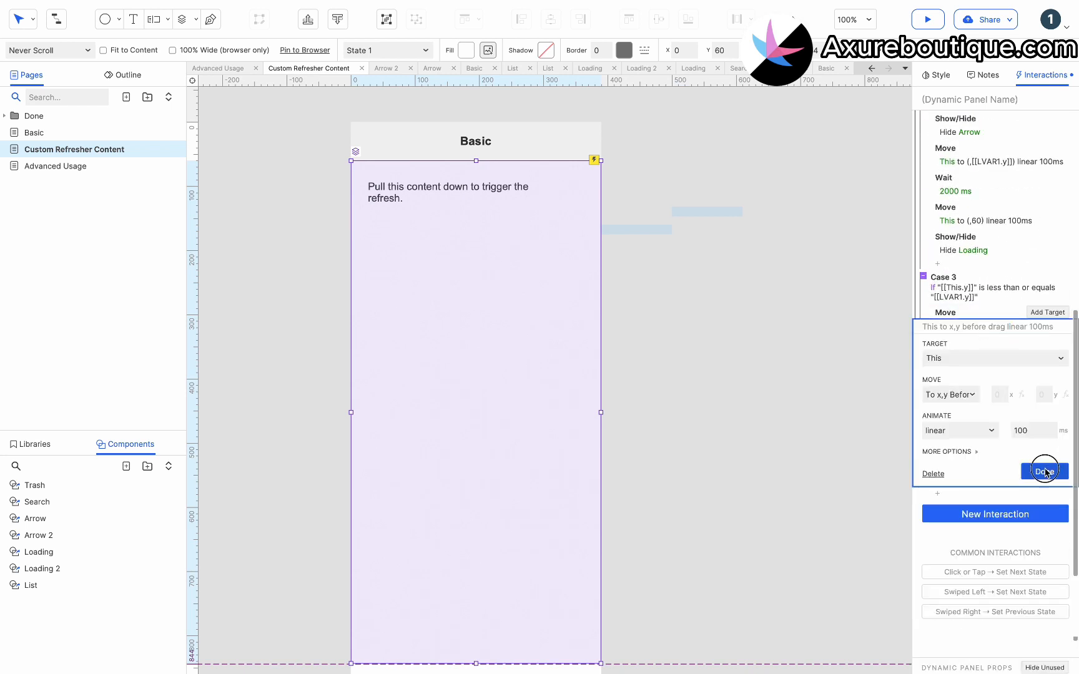
pyautogui.click(1044, 472)
# Step: Paste the less-than-or-equals case into the Drag Dropped event of the Basic page's dynamic panel
pyautogui.click(154, 134)
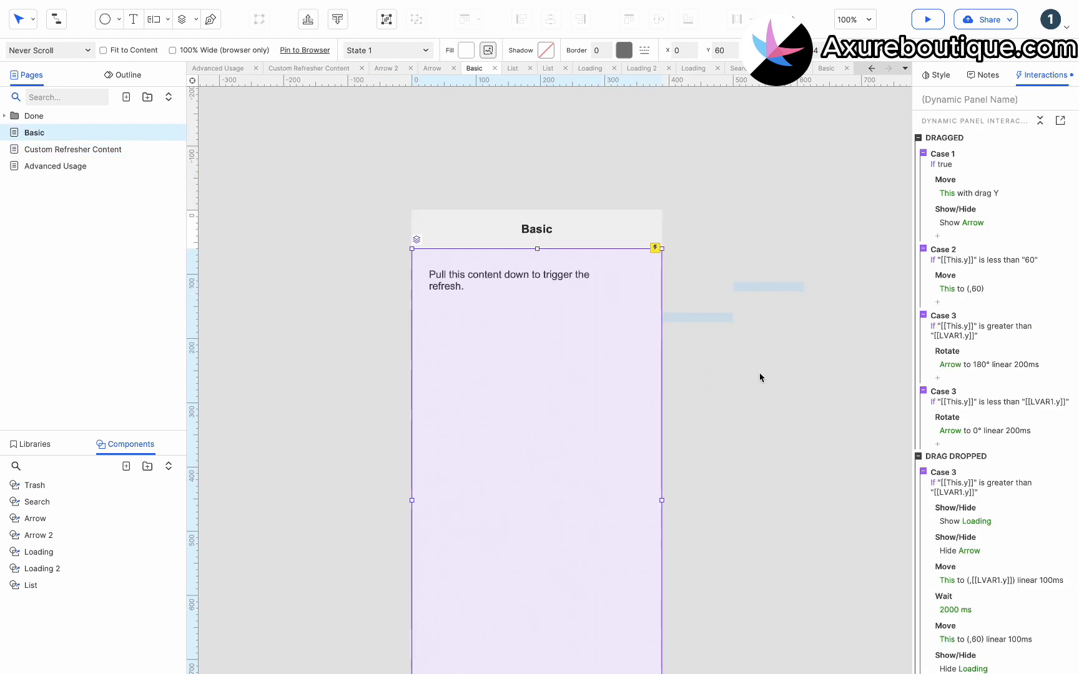
pyautogui.scroll(-5, 989, 364)
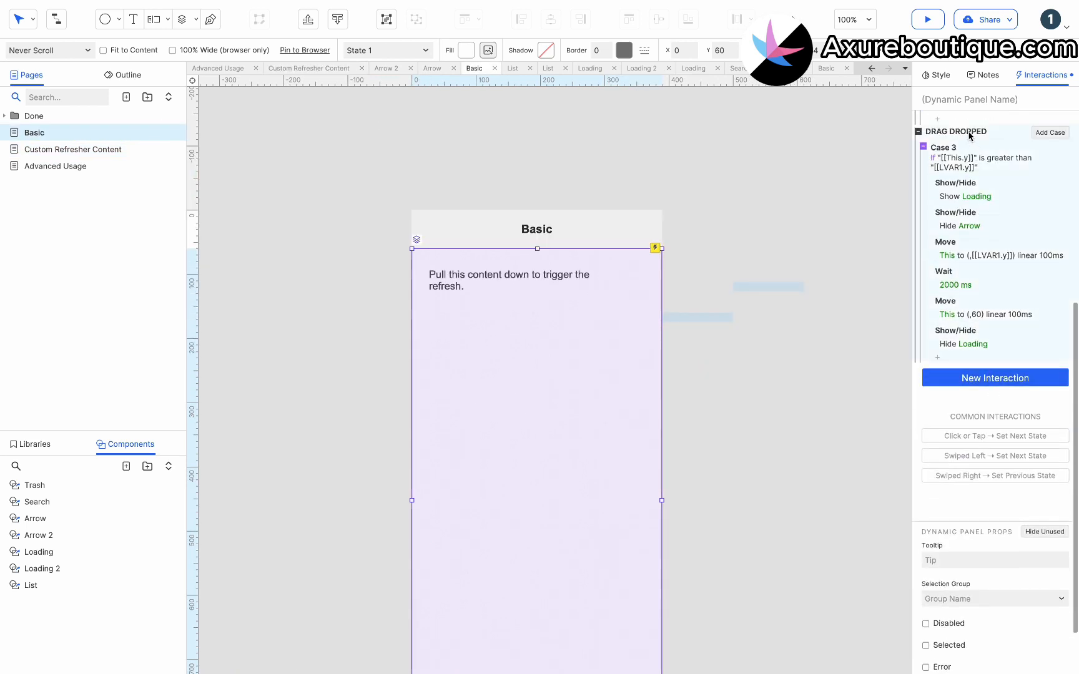
pyautogui.click(967, 132)
pyautogui.hotkey('ctrl', 'v')
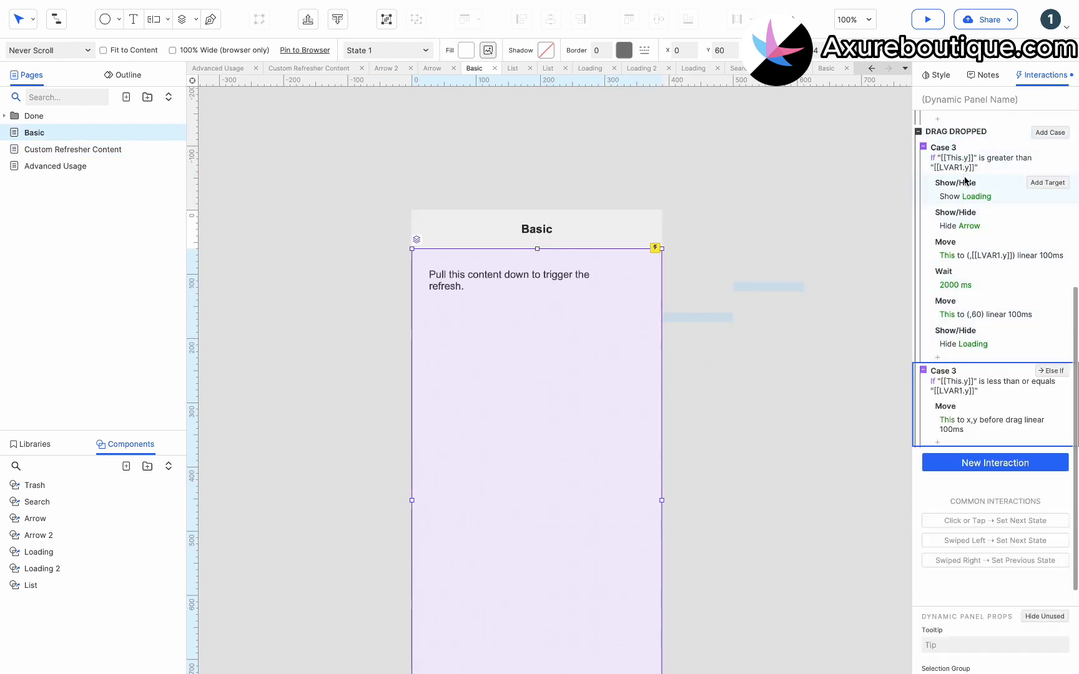
# Step: Preview the Basic and Custom Refresher Content pages, pulling the content down on each to test the refresh
pyautogui.click(927, 19)
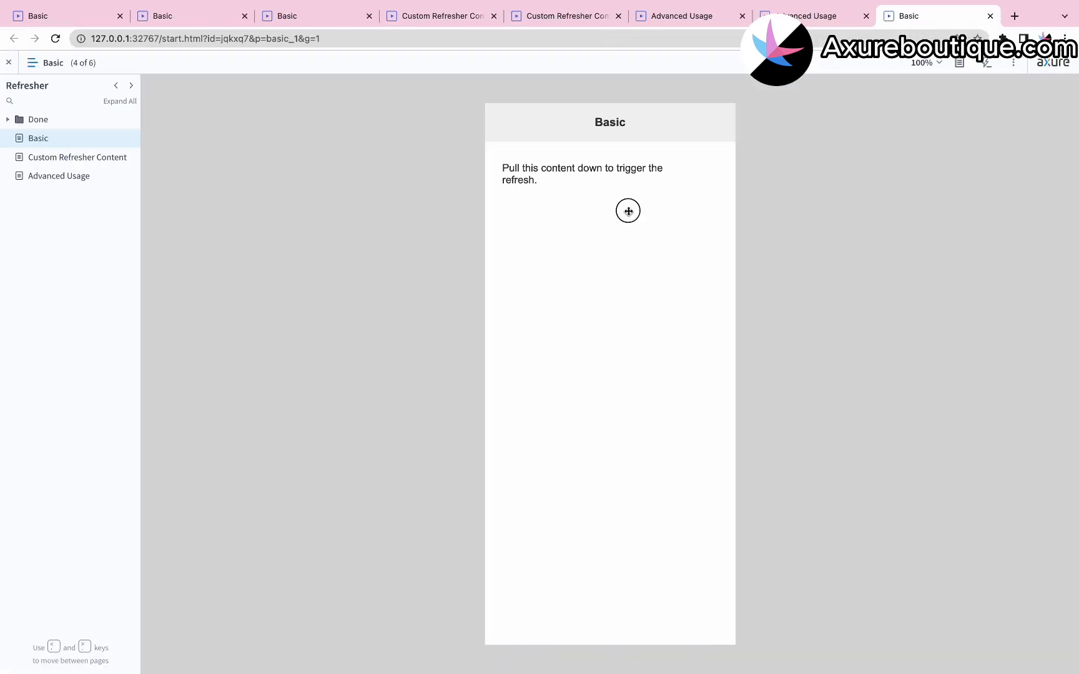
pyautogui.moveTo(629, 210); pyautogui.dragTo(627, 339)
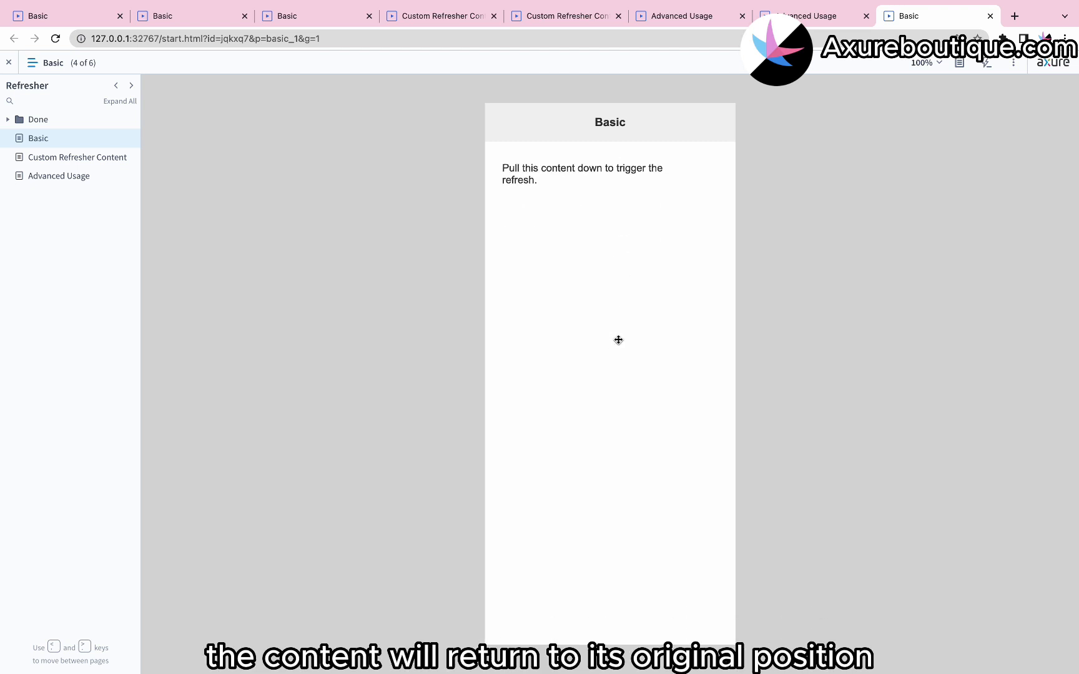
pyautogui.click(127, 160)
pyautogui.moveTo(568, 212); pyautogui.dragTo(577, 319)
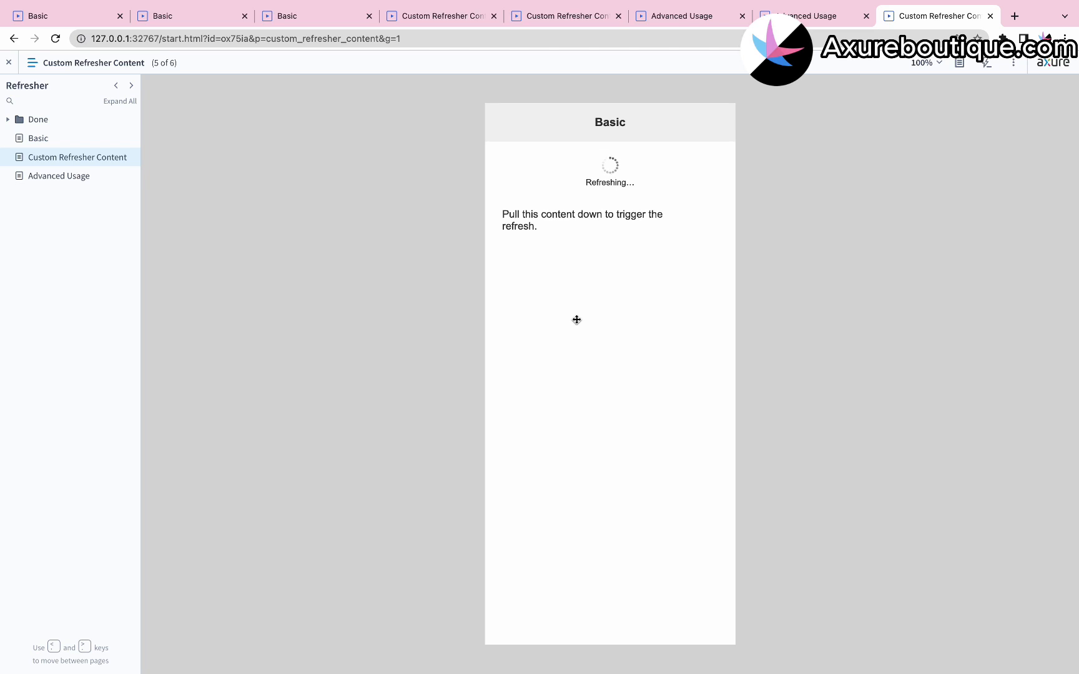